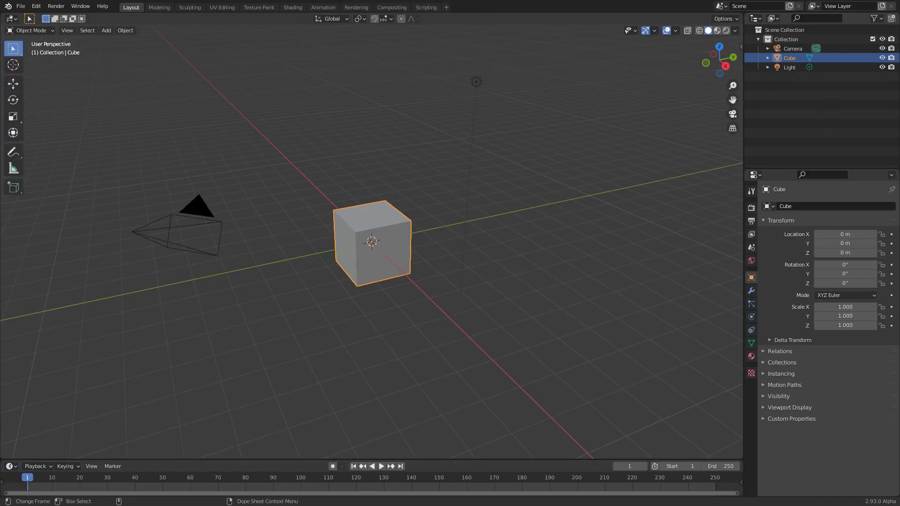
# Open the About information to check the Blender version
pyautogui.click(8, 6)
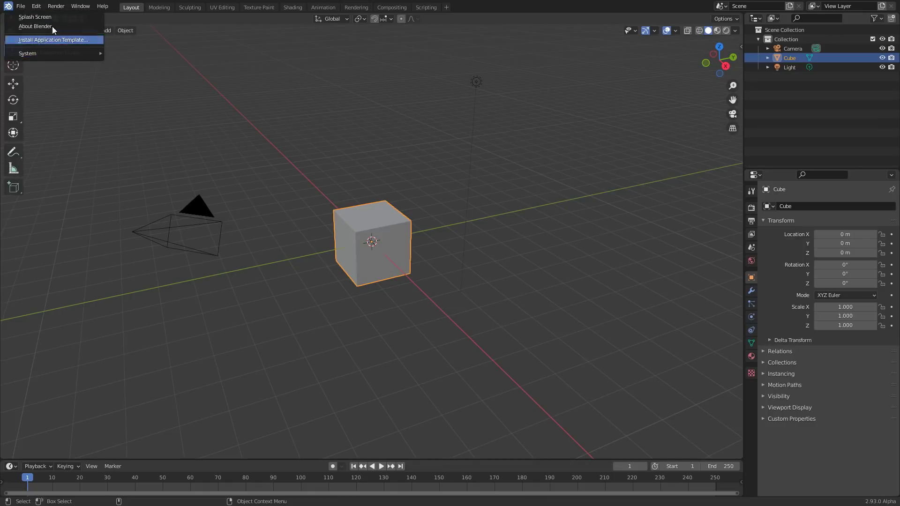
pyautogui.click(35, 26)
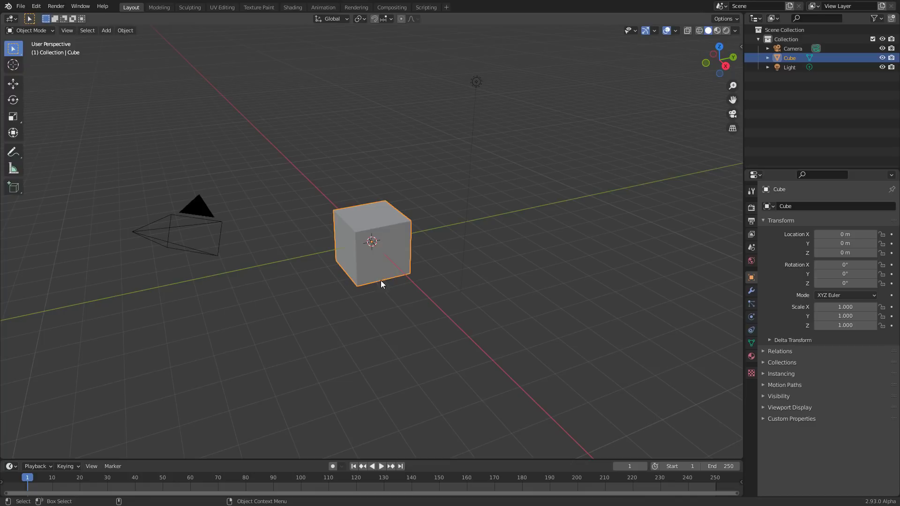
# Delete the default cube and add an ico sphere with 5 subdivisions in its place
pyautogui.press('x')
pyautogui.click(394, 267)
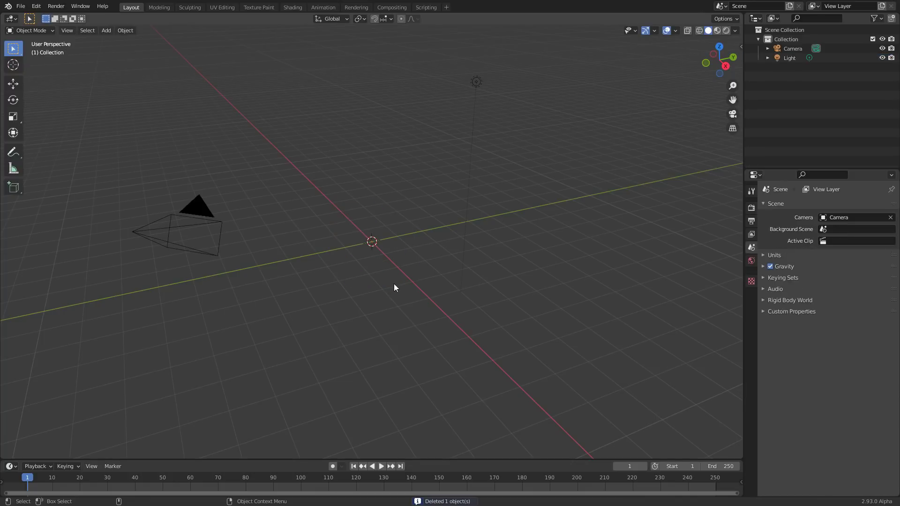
pyautogui.hotkey('shift', 'a')
pyautogui.moveTo(399, 275)
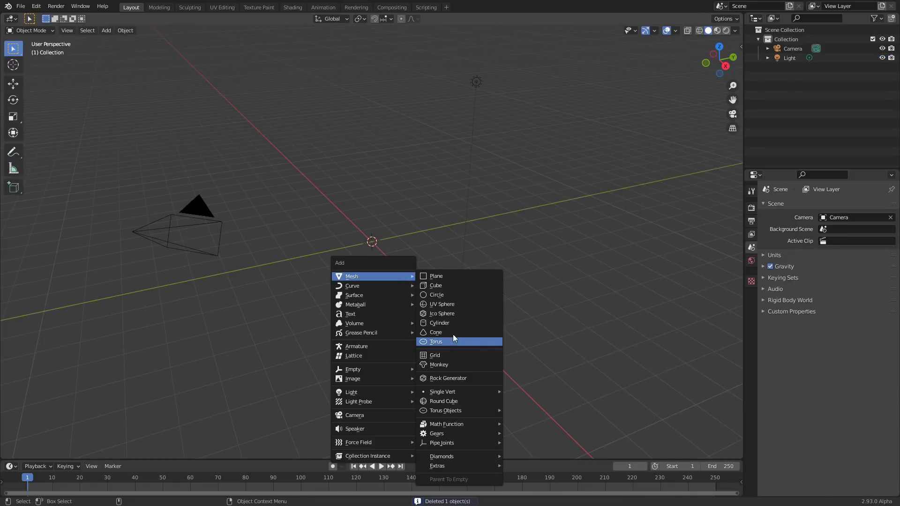
pyautogui.click(442, 314)
pyautogui.click(36, 450)
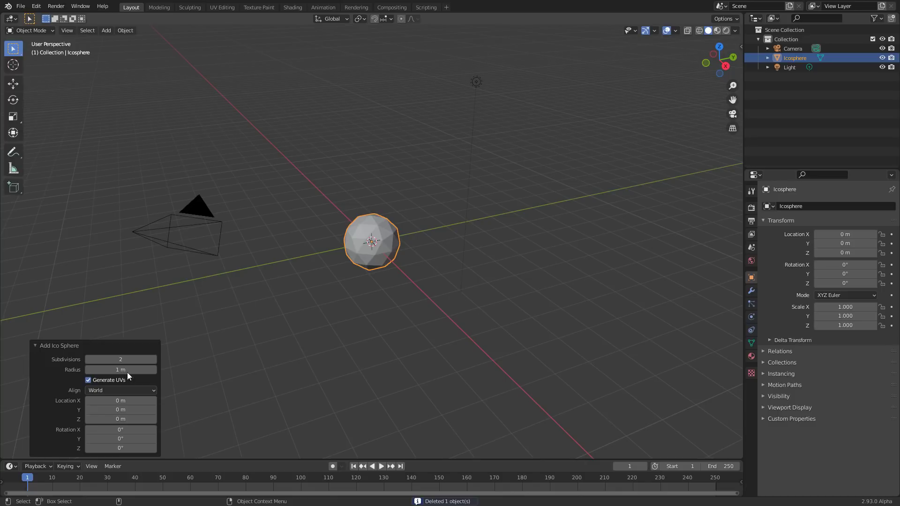
pyautogui.click(131, 358)
pyautogui.write('5')
pyautogui.press('Return')
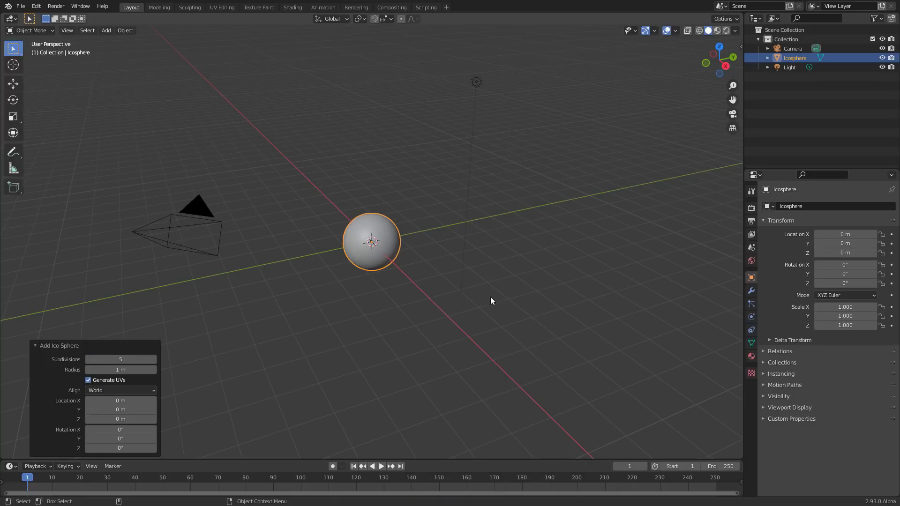
pyautogui.click(428, 334)
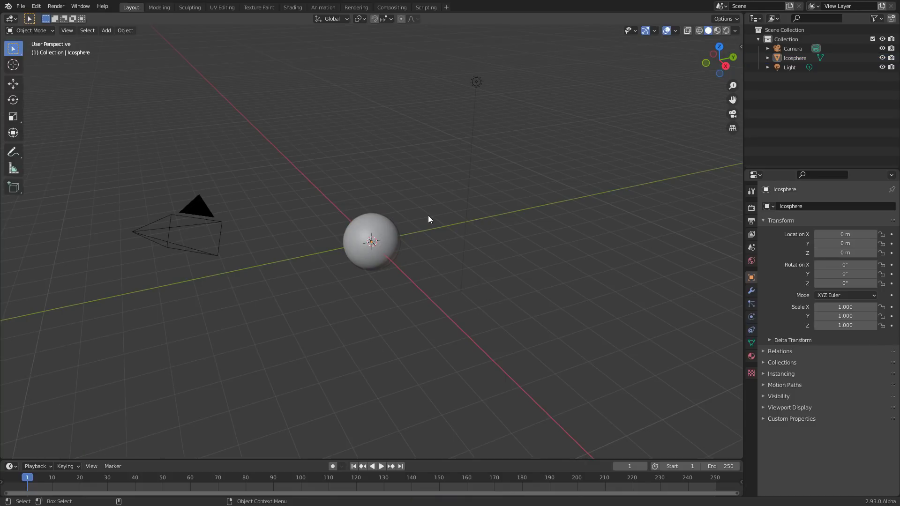
# Rename the ico sphere object as 01_Base
pyautogui.doubleClick(796, 58)
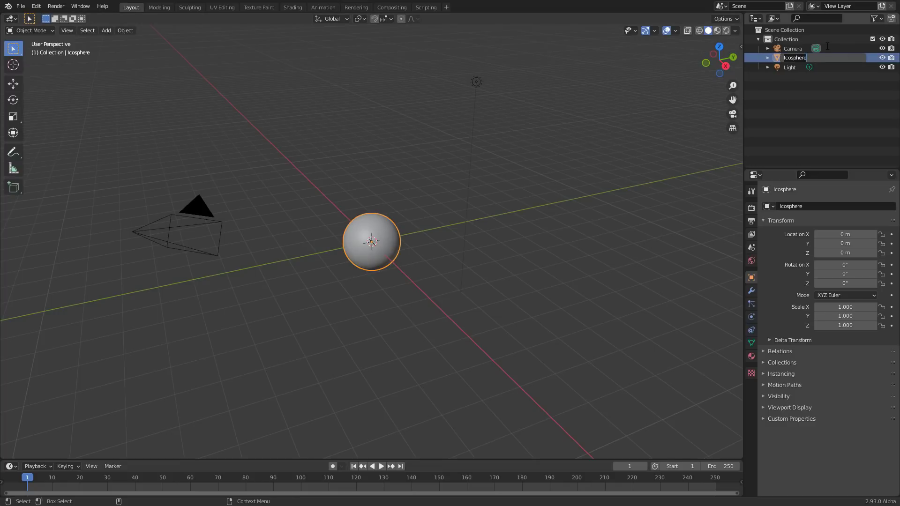
pyautogui.write('01_Base')
pyautogui.press('Return')
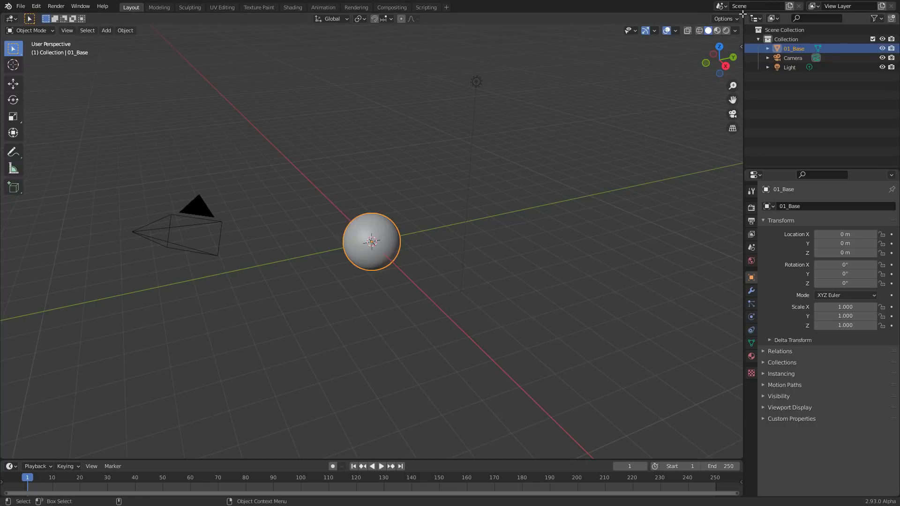
# Split the 3D viewport into a narrow and a wide area and turn the wide one into a Geometry Node Editor
pyautogui.moveTo(743, 14); pyautogui.dragTo(182, 141)
pyautogui.click(193, 19)
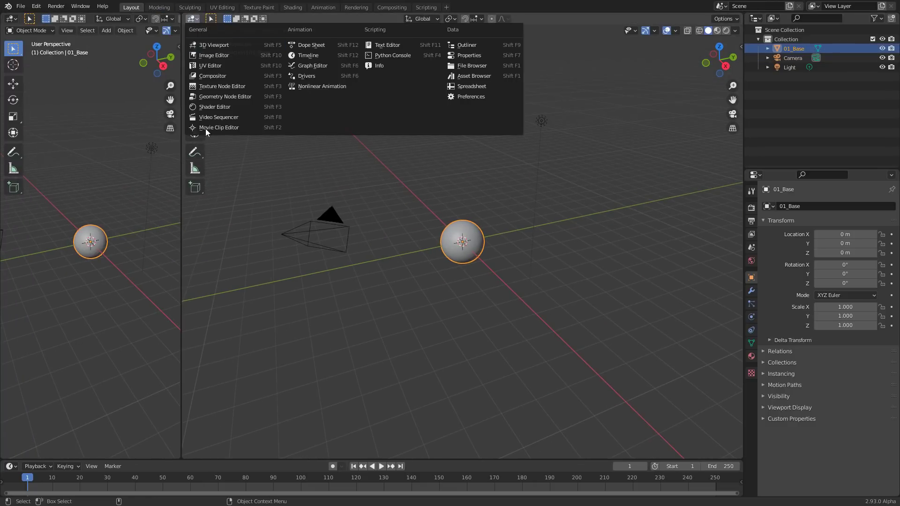
pyautogui.click(225, 97)
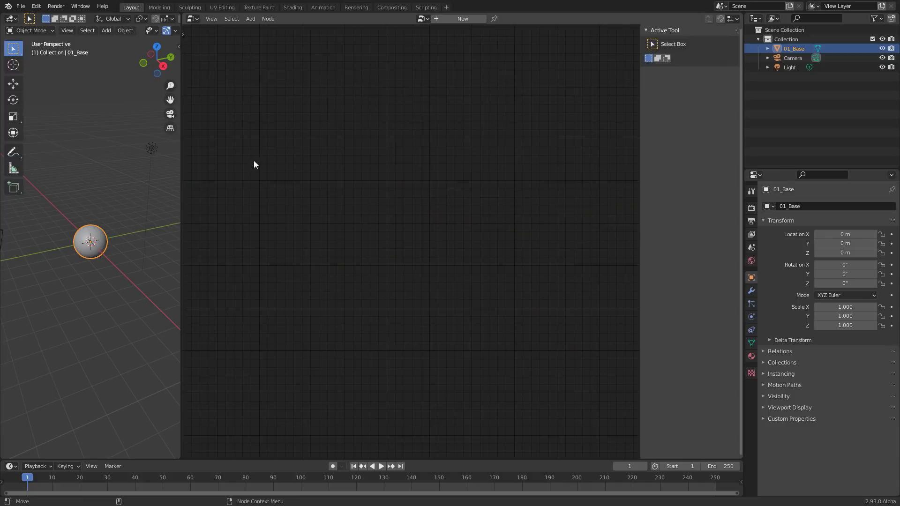
# Create a new geometry node tree on the sphere and name it Base
pyautogui.click(462, 19)
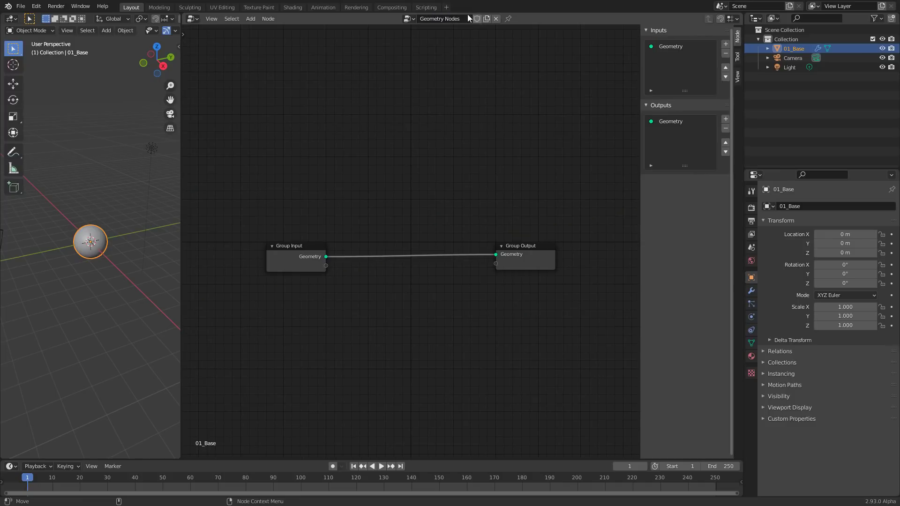
pyautogui.click(467, 18)
pyautogui.hotkey('ctrl', 'a')
pyautogui.write('Base')
pyautogui.press('Return')
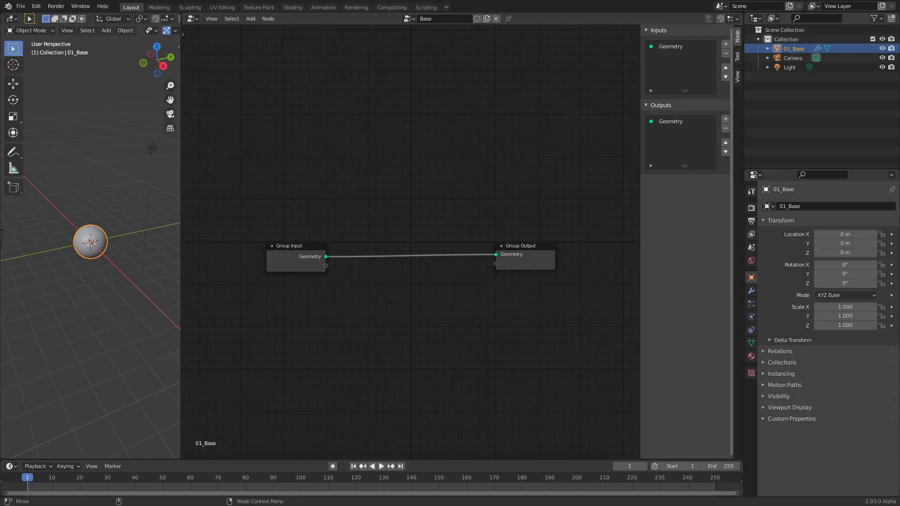
# Move the Group Input node aside and insert a Point Distribute node on the link between Group Input and Group Output
pyautogui.click(281, 246)
pyautogui.moveTo(281, 245); pyautogui.dragTo(251, 241)
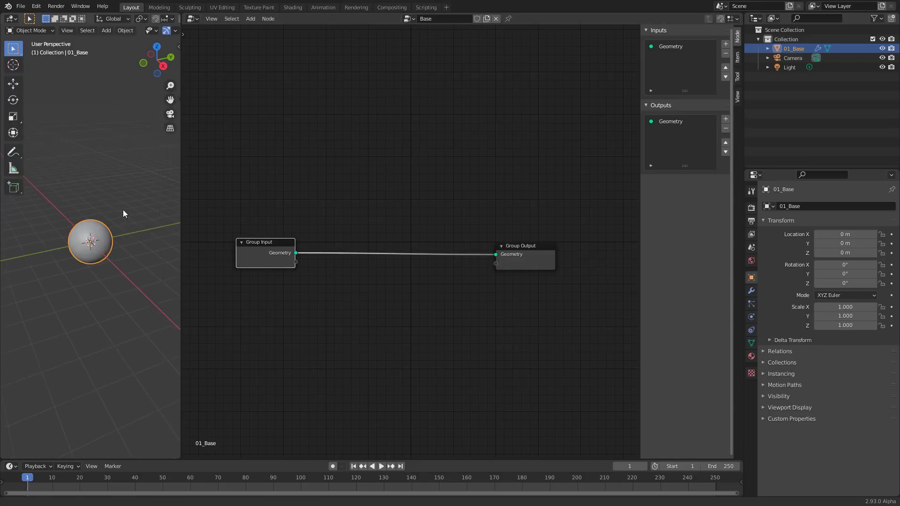
pyautogui.keyDown('shift'); pyautogui.moveTo(100, 219); pyautogui.dragTo(96, 216, button='middle'); pyautogui.keyUp('shift')
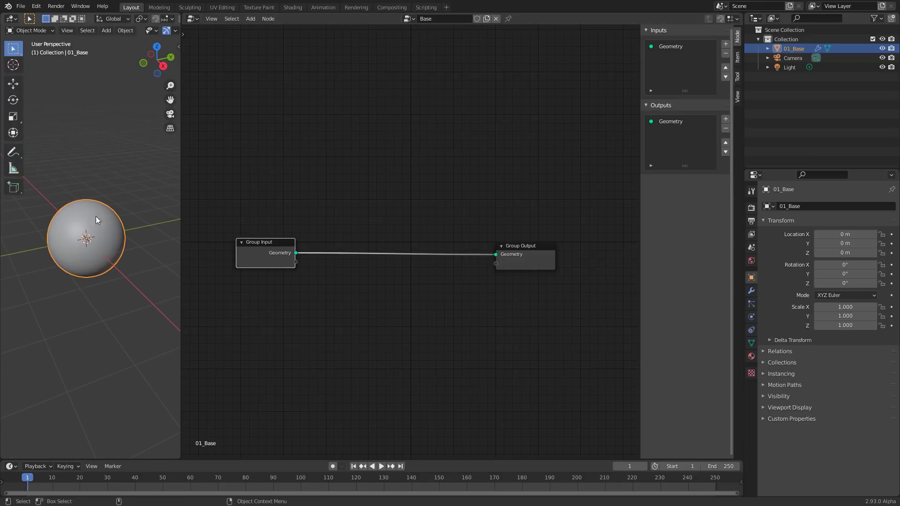
pyautogui.click(360, 206)
pyautogui.hotkey('shift', 'a')
pyautogui.moveTo(360, 204)
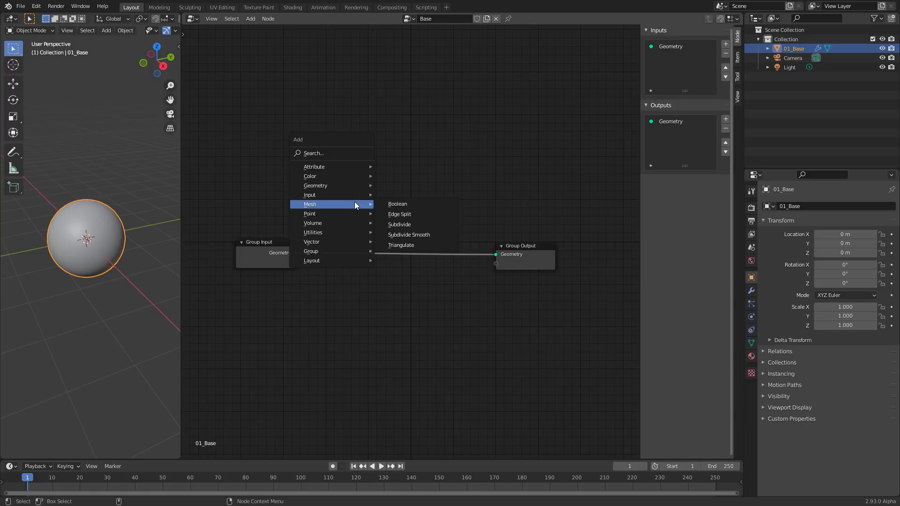
pyautogui.click(417, 223)
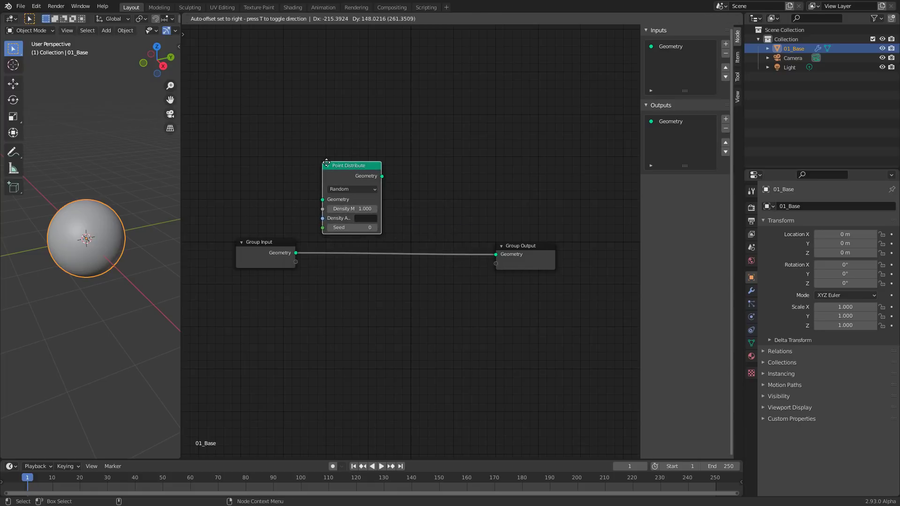
pyautogui.click(322, 233)
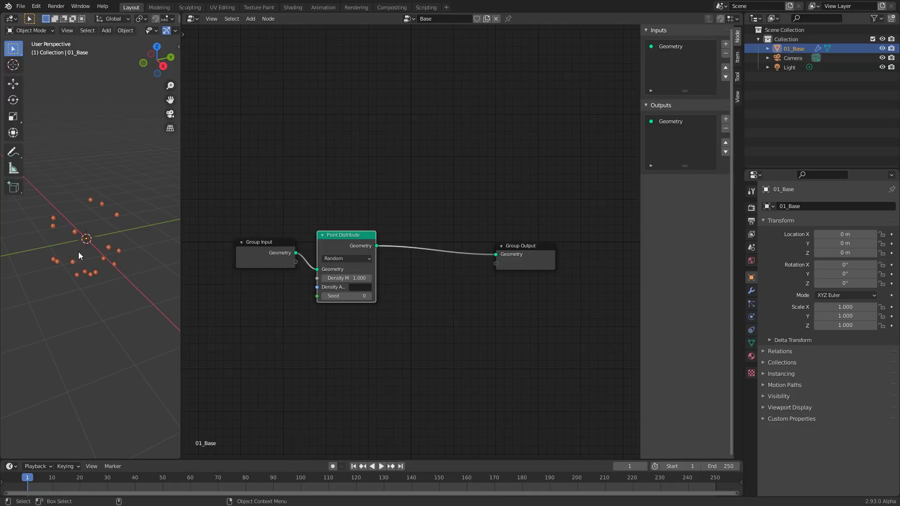
# Switch the Point Distribute node to Poisson Disk distribution and set its maximum density to 50
pyautogui.click(348, 259)
pyautogui.click(347, 278)
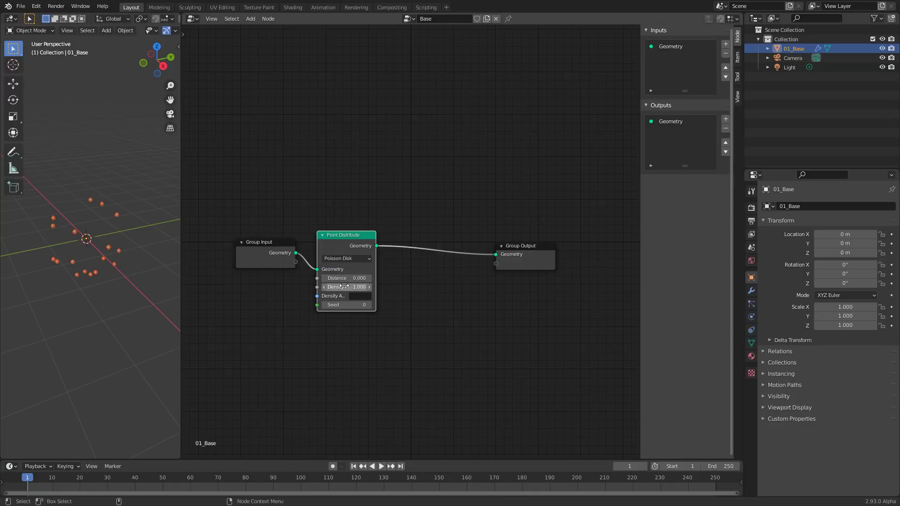
pyautogui.click(352, 288)
pyautogui.write('1.0')
pyautogui.press('Return')
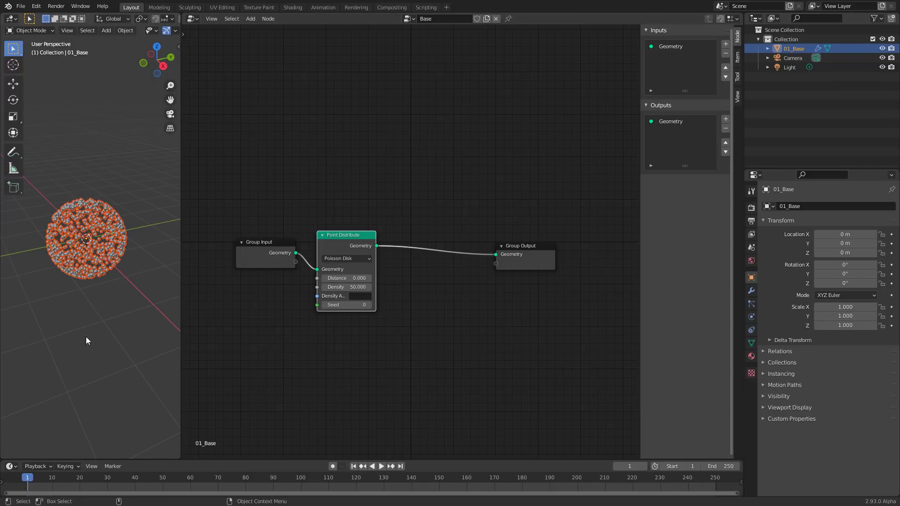
# Set the Point Distribute node's minimum distance to 0.5 and inspect the points on the sphere
pyautogui.click(357, 278)
pyautogui.write('0.0')
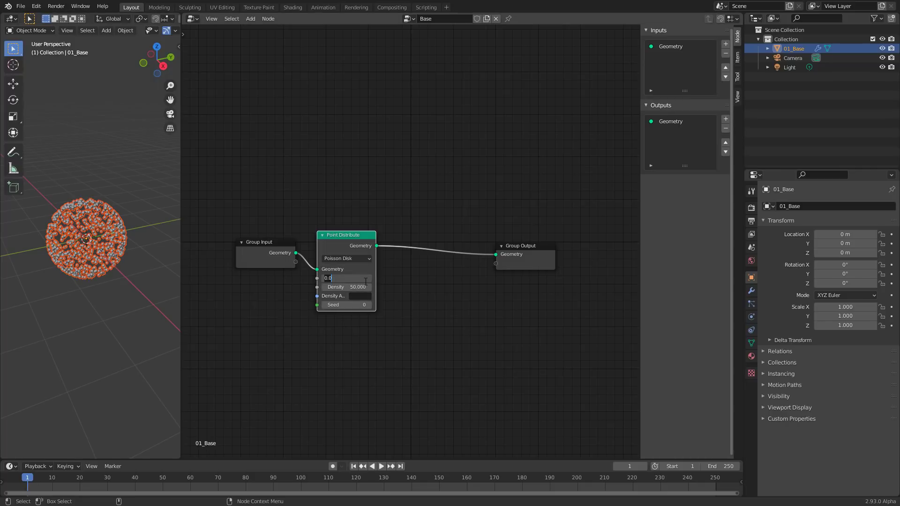
pyautogui.press('BackSpace')
pyautogui.write('5')
pyautogui.press('Return')
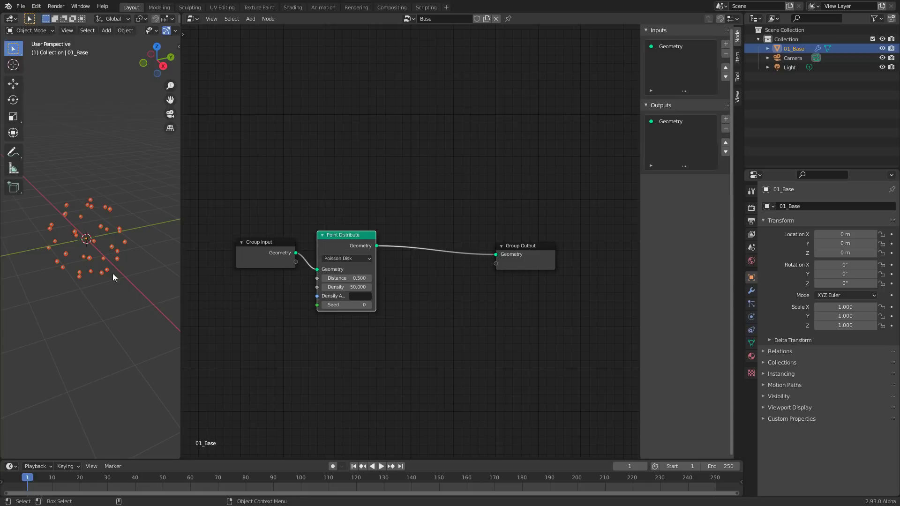
pyautogui.moveTo(102, 275); pyautogui.dragTo(120, 245, button='middle')
pyautogui.scroll(3, 92, 282)
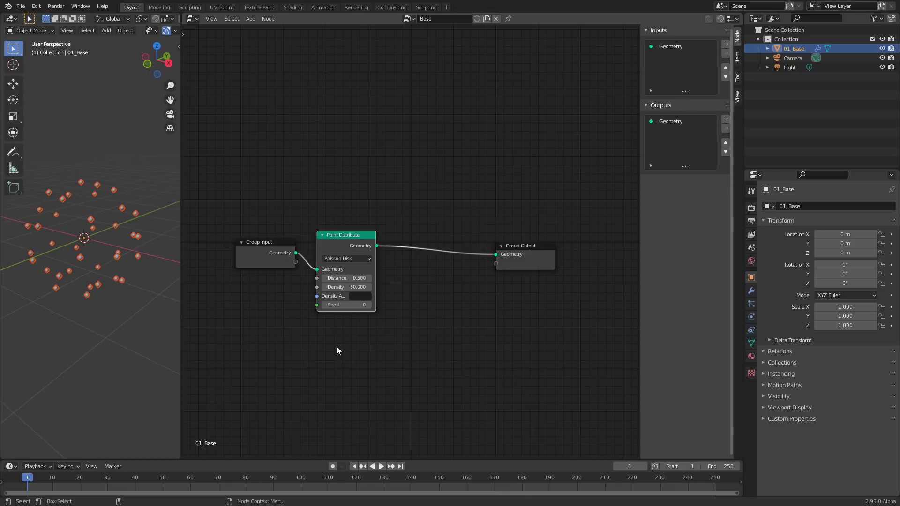
# Add a Math node set to Multiply below Point Distribute and expose its first value as a new Group Input socket
pyautogui.click(337, 347)
pyautogui.hotkey('shift', 'a')
pyautogui.moveTo(304, 370)
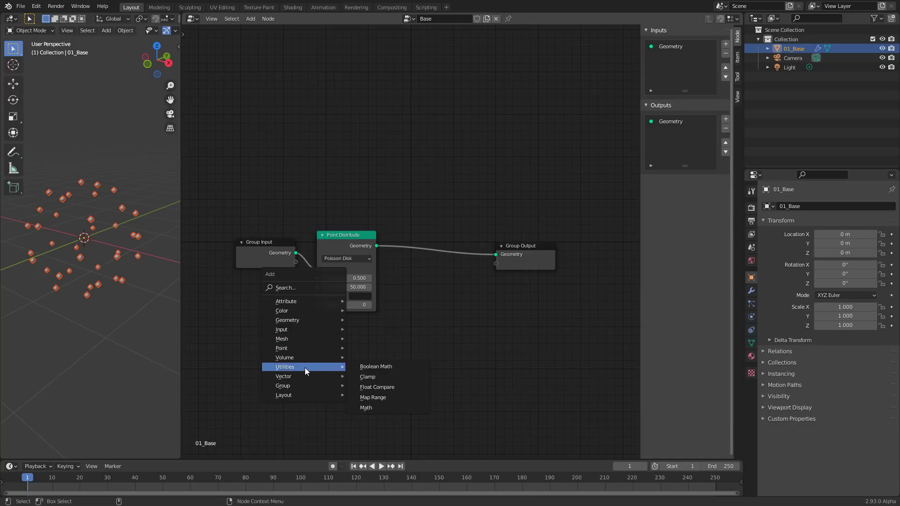
pyautogui.click(375, 408)
pyautogui.click(349, 369)
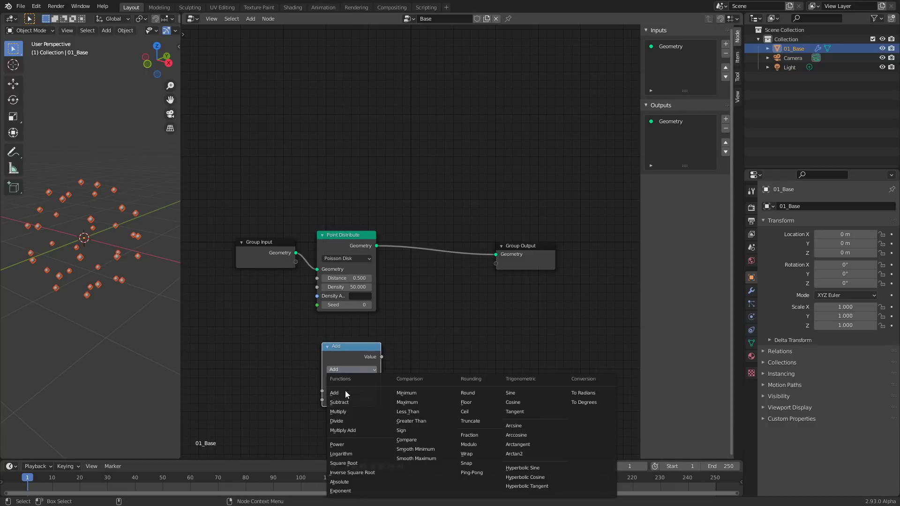
pyautogui.click(352, 410)
pyautogui.moveTo(327, 360); pyautogui.dragTo(289, 263)
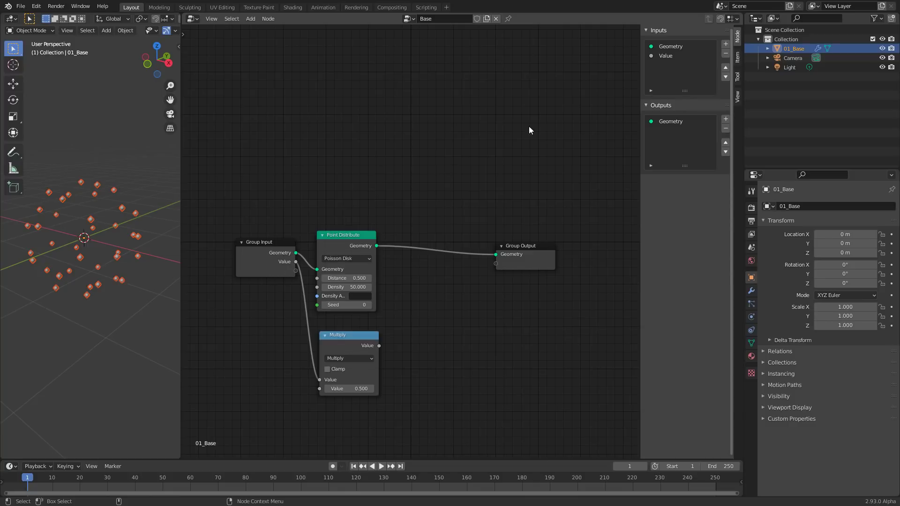
# Rename the node group's new Value input as Frame
pyautogui.click(665, 55)
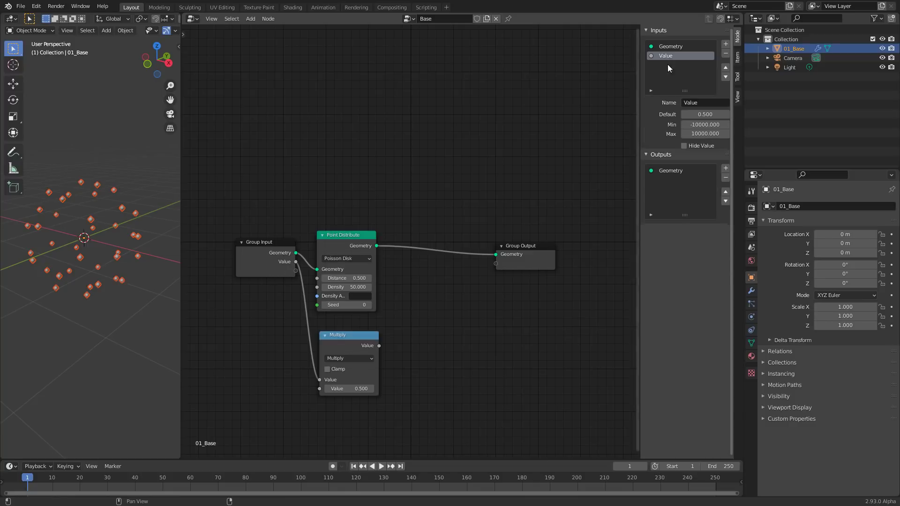
pyautogui.write('Frame')
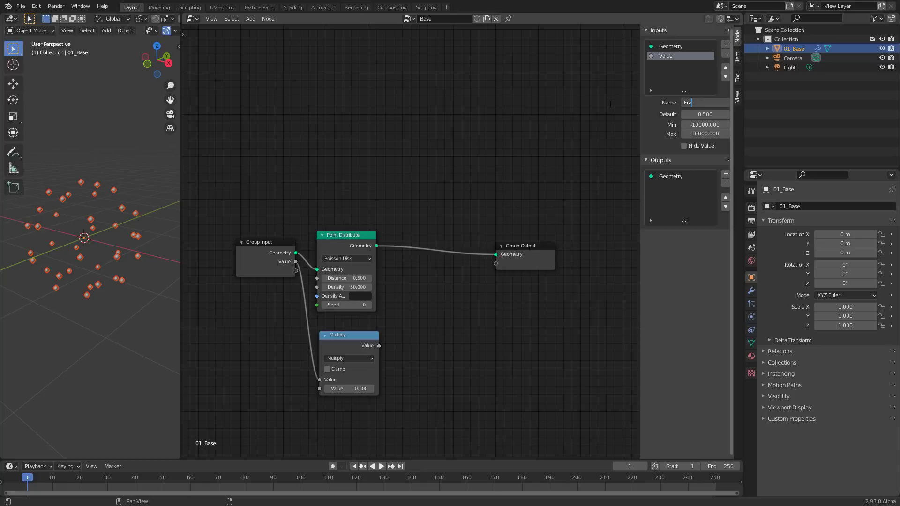
pyautogui.press('Return')
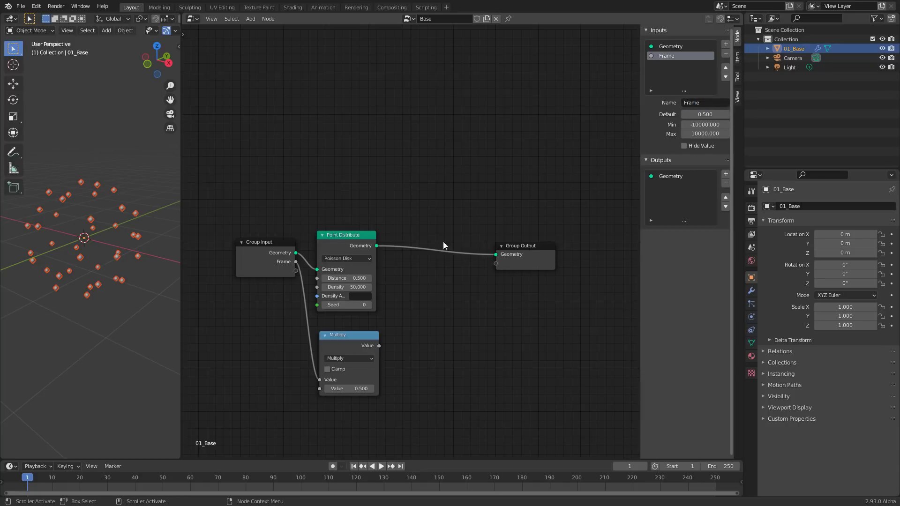
# Drive the Geometry Nodes modifier's Frame value with the expression #frame and play the animation to check it
pyautogui.click(751, 290)
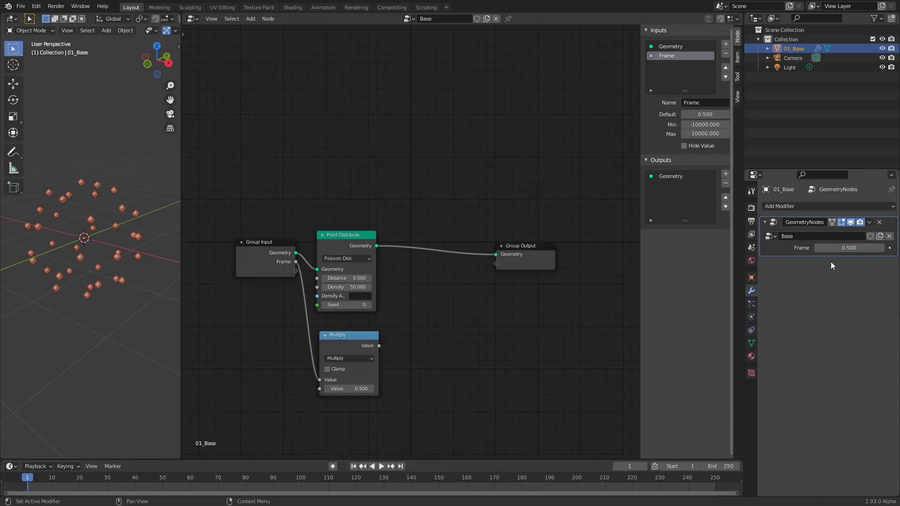
pyautogui.click(849, 247)
pyautogui.press('BackSpace')
pyautogui.press('BackSpace')
pyautogui.press('BackSpace')
pyautogui.write('#frame')
pyautogui.press('Return')
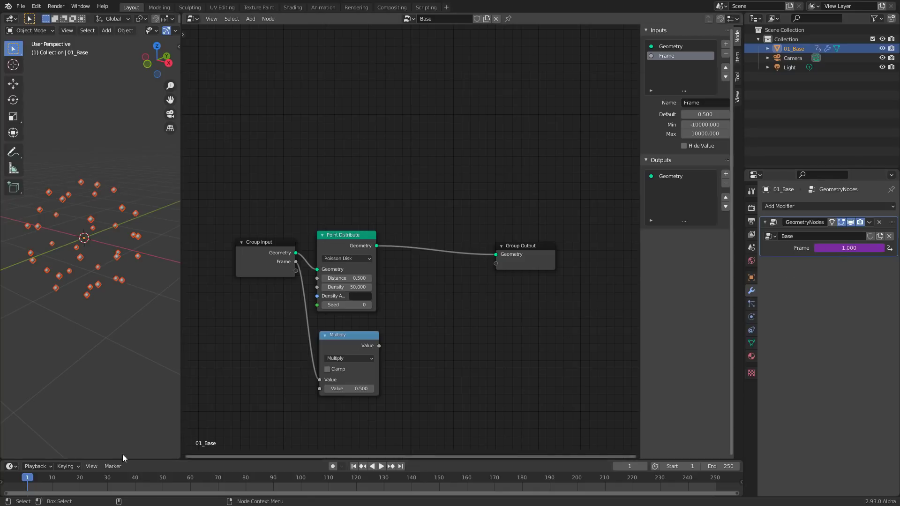
pyautogui.press('space')
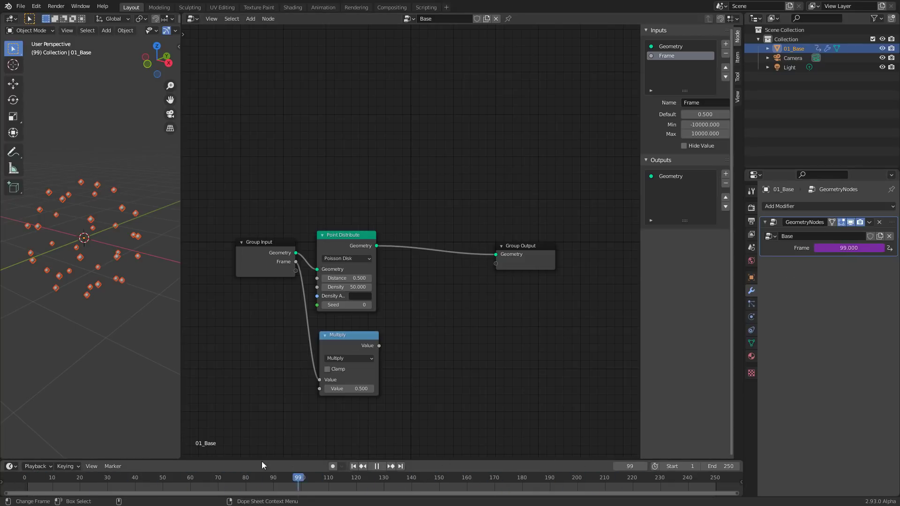
pyautogui.press('space')
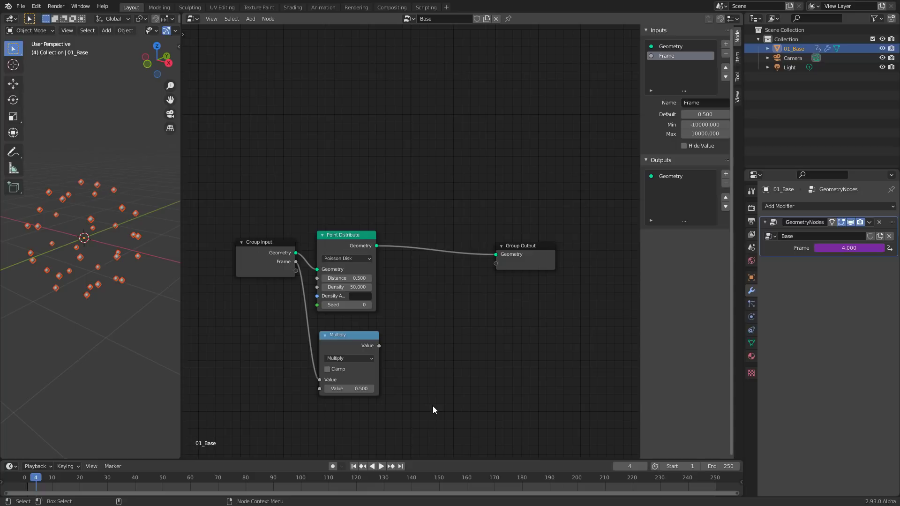
# Add an Attribute Math node set to Sine between the Point Distribute and Group Output nodes
pyautogui.hotkey('shift', 'a')
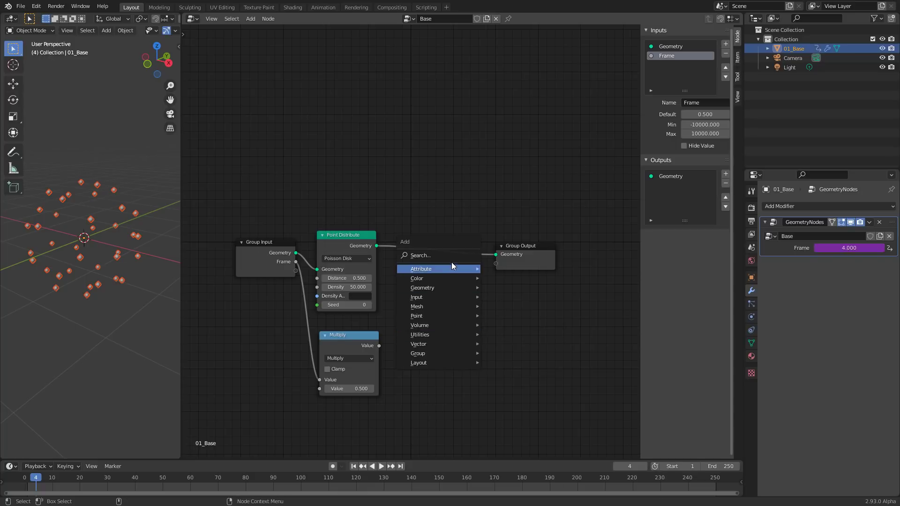
pyautogui.moveTo(452, 267)
pyautogui.click(535, 311)
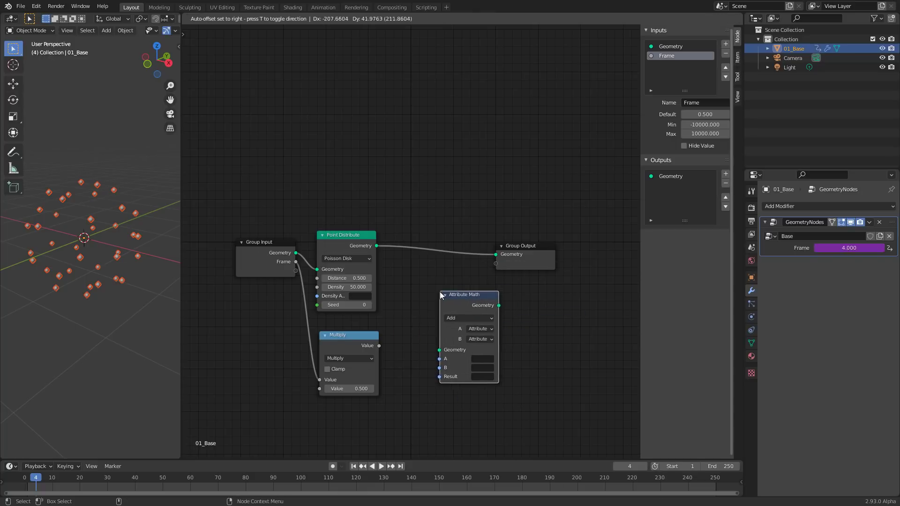
pyautogui.click(440, 296)
pyautogui.click(469, 319)
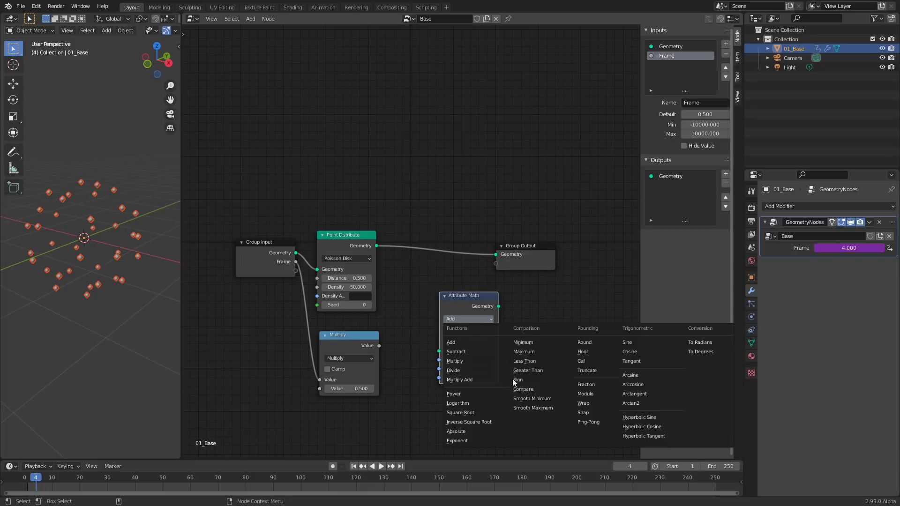
pyautogui.click(629, 342)
pyautogui.press('g')
pyautogui.click(458, 302)
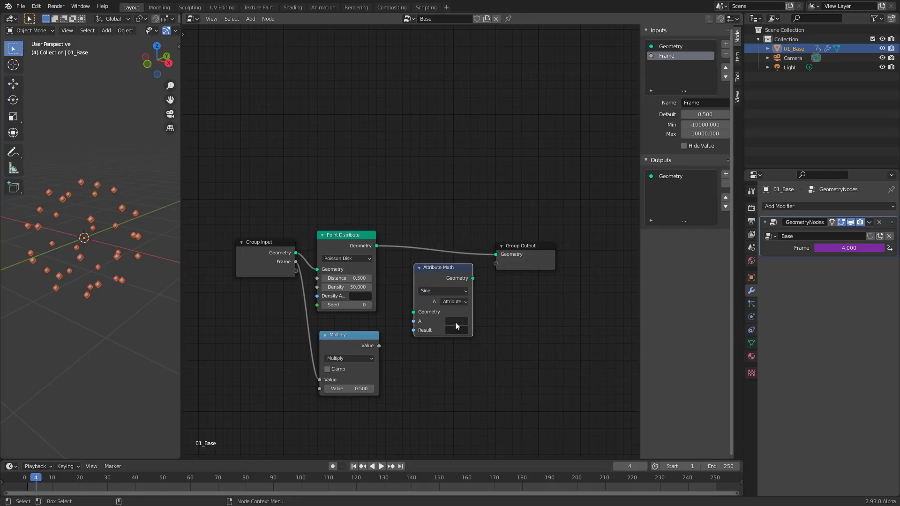
# Set the Sine node's A input to Float, feed it the Multiply value and Point Distribute geometry, and insert it before Group Output
pyautogui.click(454, 301)
pyautogui.click(456, 319)
pyautogui.moveTo(379, 346); pyautogui.dragTo(413, 322)
pyautogui.moveTo(377, 246); pyautogui.dragTo(413, 312)
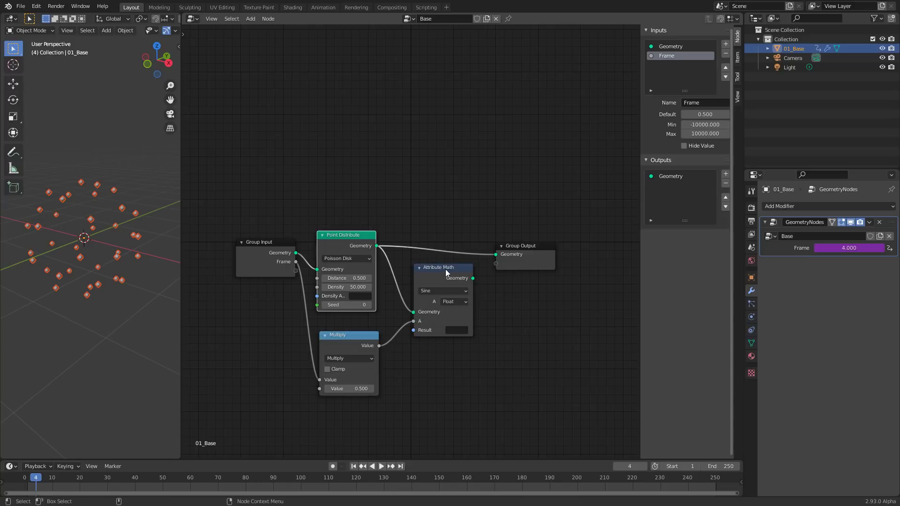
pyautogui.moveTo(446, 272); pyautogui.dragTo(447, 241)
# Name the Sine node's result attribute sine and play the animation to check it
pyautogui.click(454, 303)
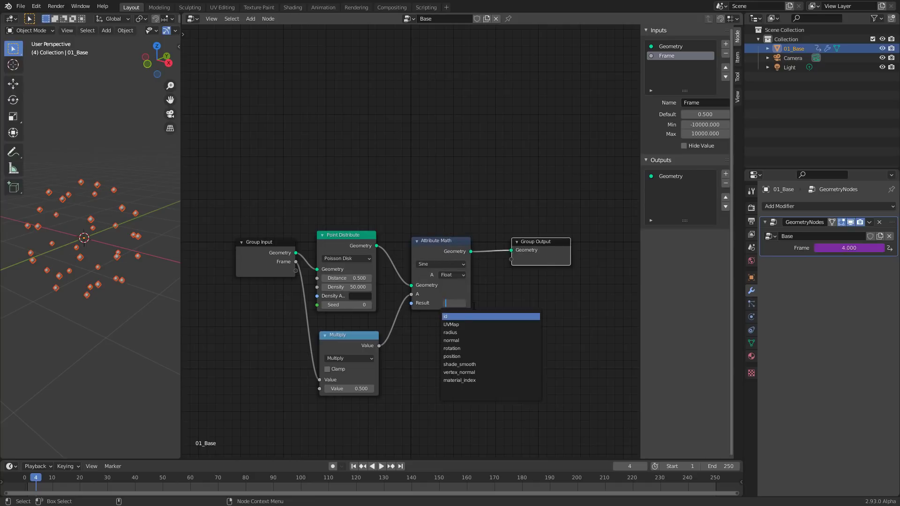
pyautogui.write('sine')
pyautogui.press('Return')
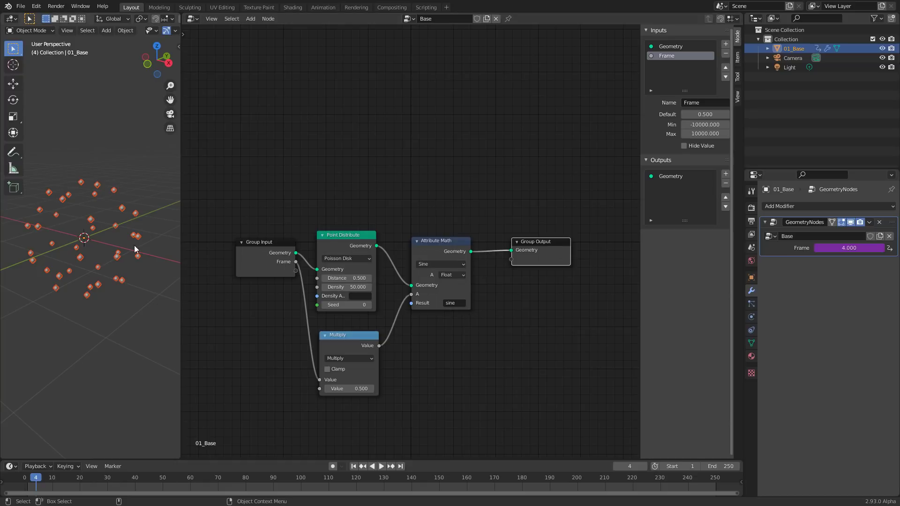
pyautogui.press('space')
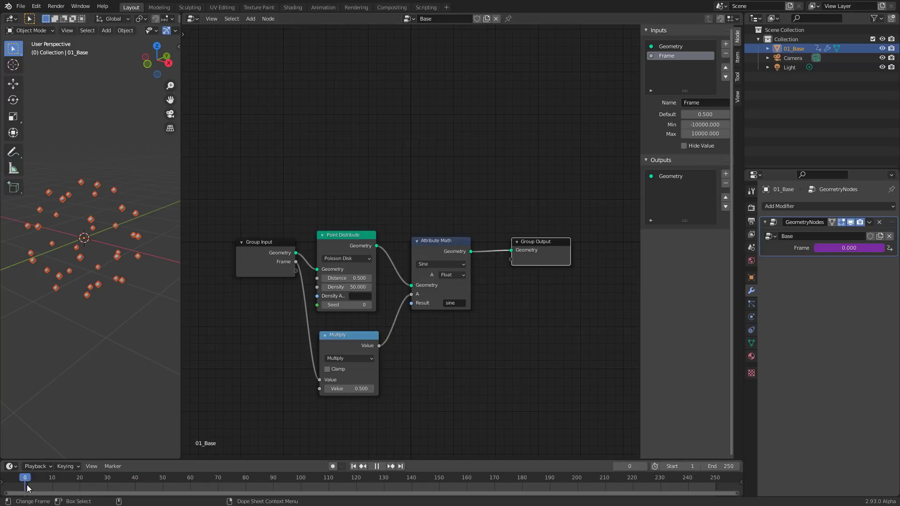
pyautogui.press('space')
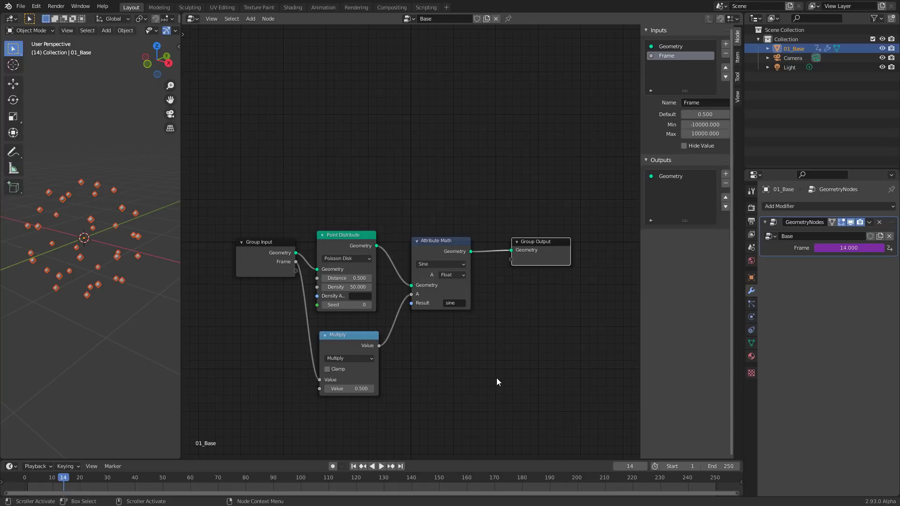
# Insert an Attribute Vector Math node set to Multiply between the Sine node and Group Output
pyautogui.click(484, 375)
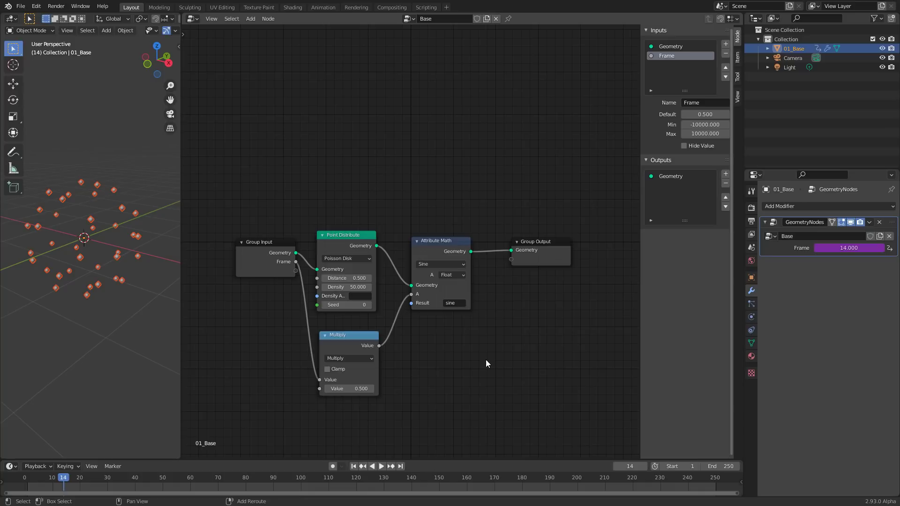
pyautogui.hotkey('shift', 'a')
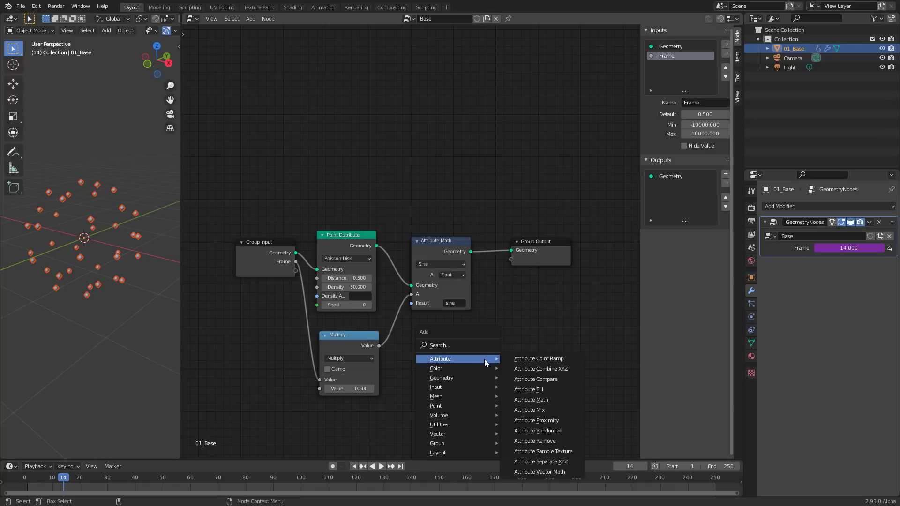
pyautogui.click(567, 471)
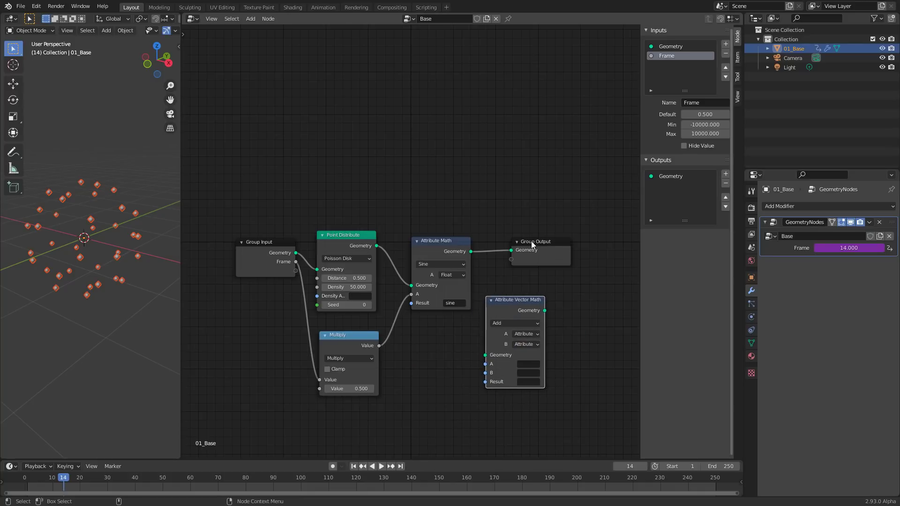
pyautogui.click(525, 299)
pyautogui.moveTo(526, 299); pyautogui.dragTo(545, 240)
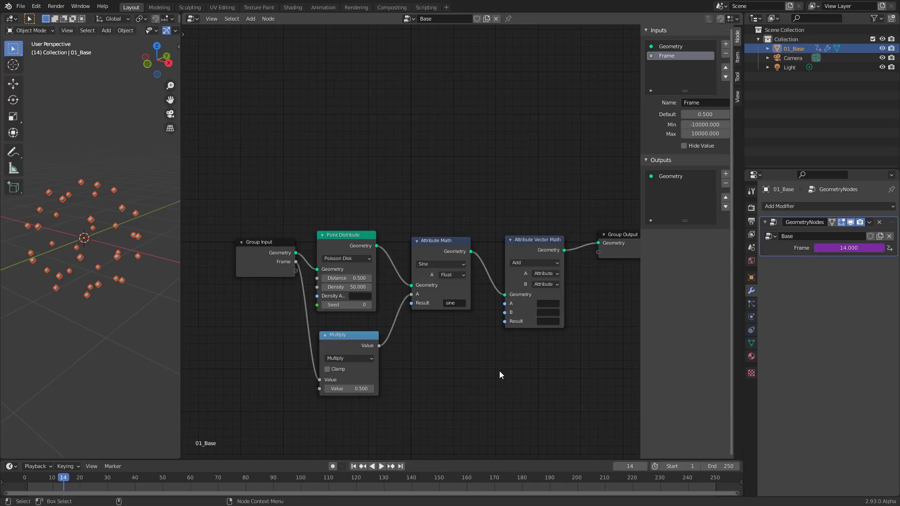
pyautogui.click(527, 262)
pyautogui.click(526, 279)
pyautogui.press('KP_Decimal')
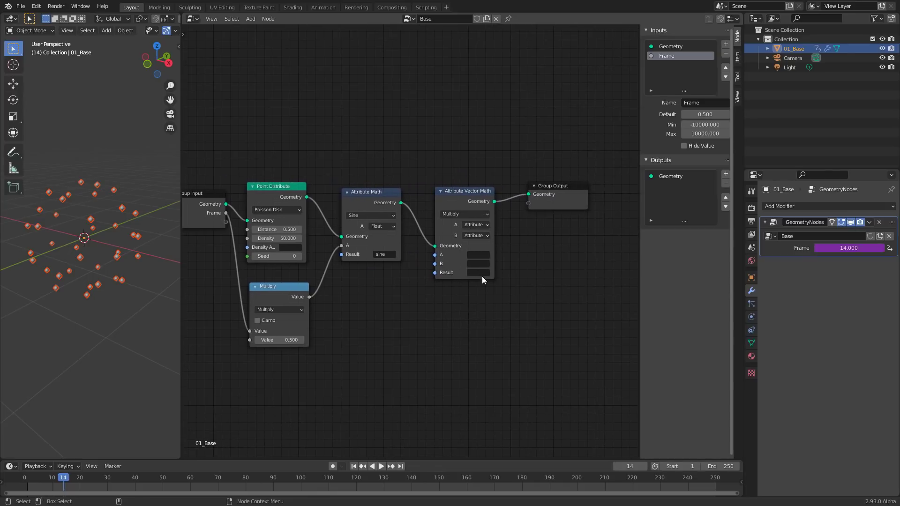
# Set the vector Multiply node's A to vertex_normal, B to sine and Result to disp
pyautogui.click(479, 255)
pyautogui.click(483, 333)
pyautogui.click(477, 264)
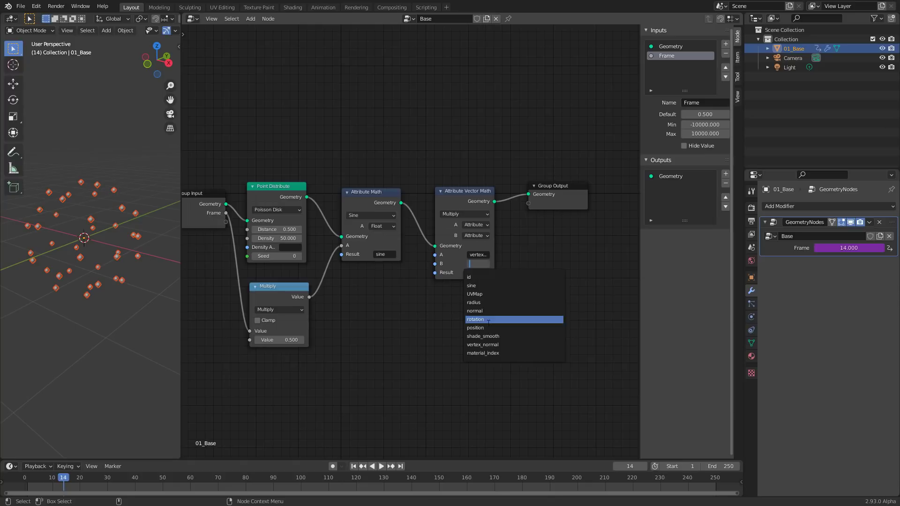
pyautogui.press('Return')
pyautogui.click(479, 273)
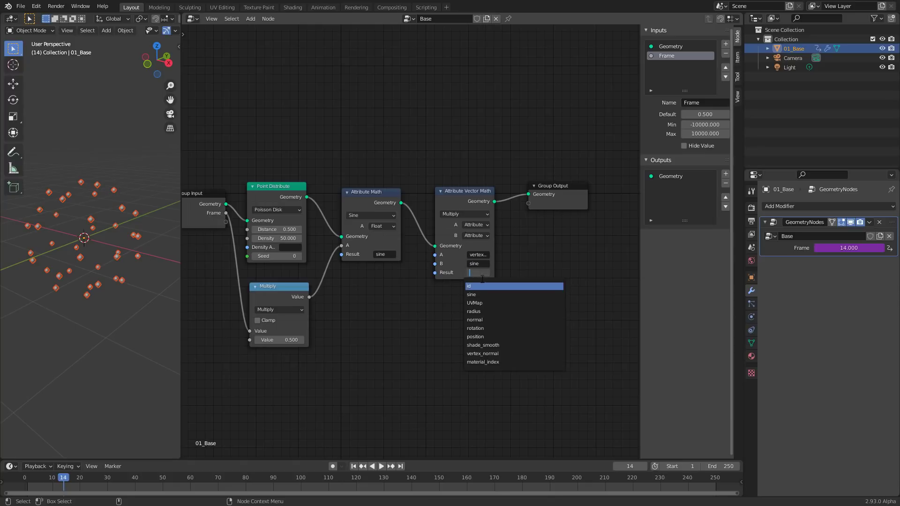
pyautogui.write('disp')
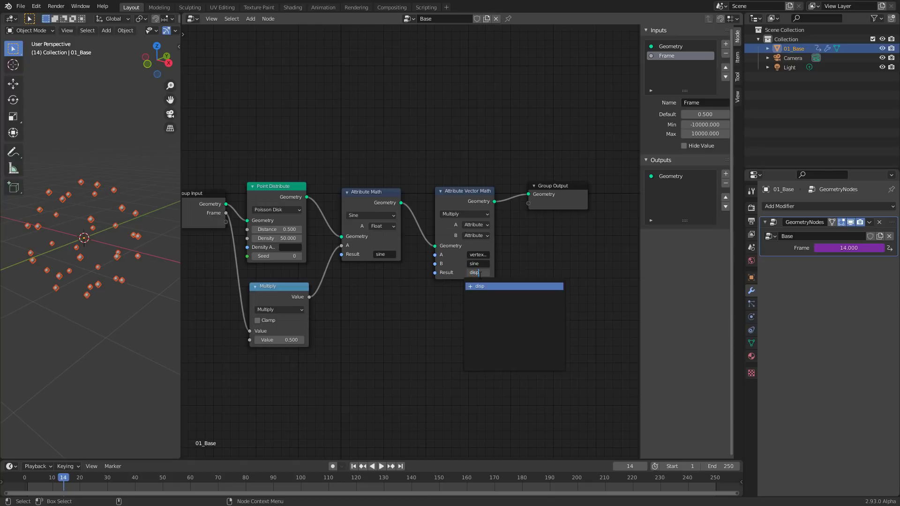
pyautogui.press('Return')
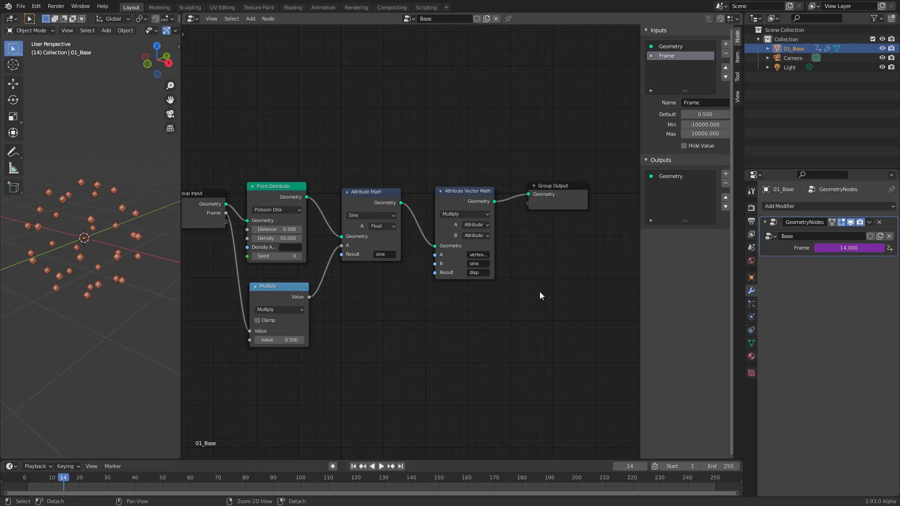
# Duplicate the Attribute Vector Math node and insert the copy just before Group Output
pyautogui.moveTo(538, 295); pyautogui.dragTo(436, 297, button='middle')
pyautogui.moveTo(480, 193); pyautogui.dragTo(558, 193)
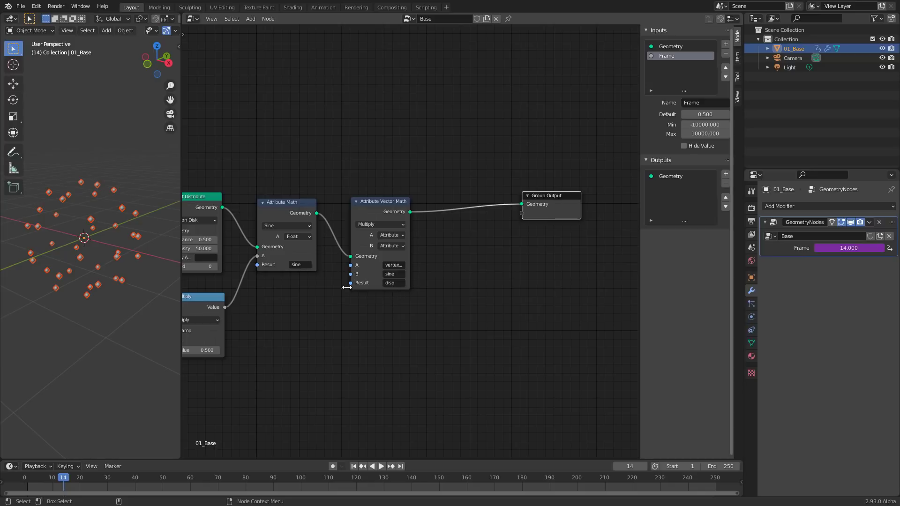
pyautogui.click(384, 214)
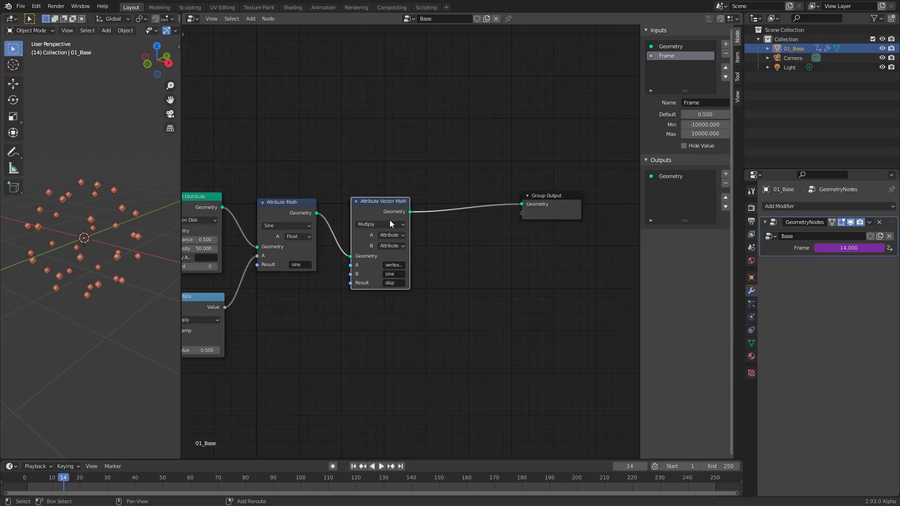
pyautogui.hotkey('shift', 'd')
pyautogui.click(488, 217)
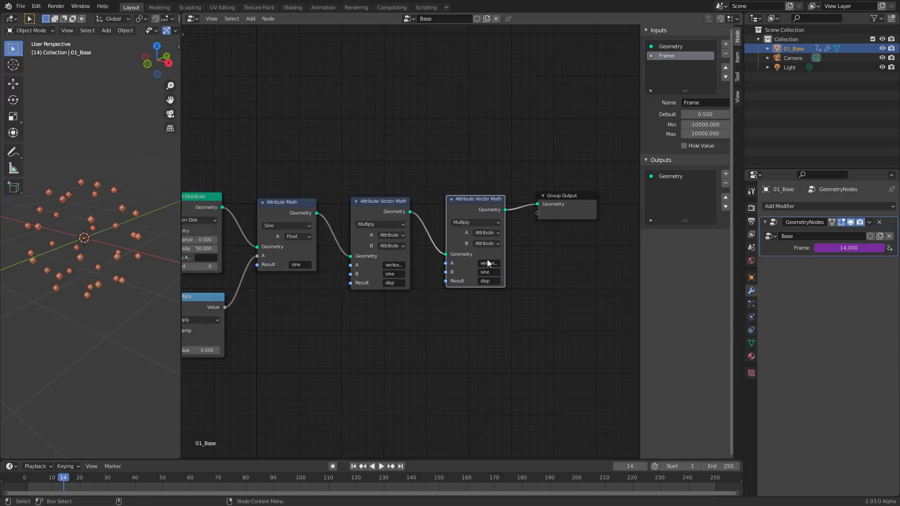
# Set the duplicated vector math node to Add with A as position, B as disp and Result as position
pyautogui.click(488, 263)
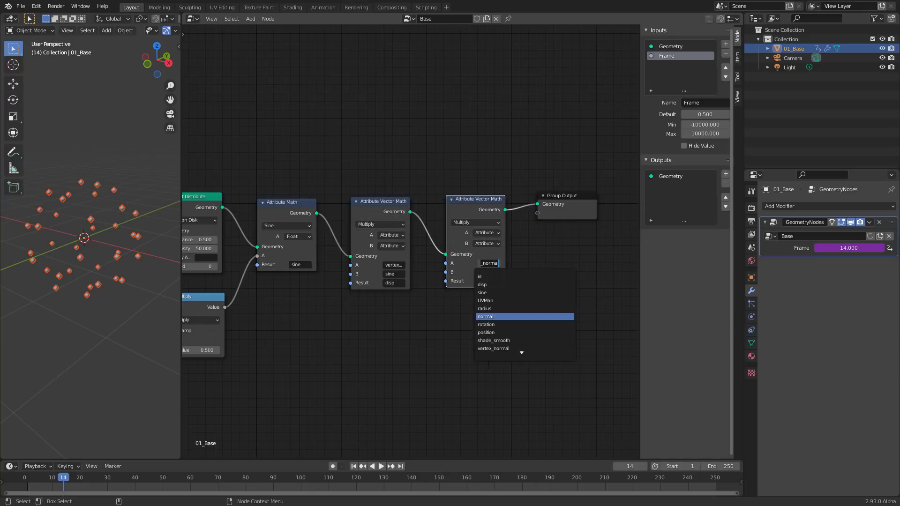
pyautogui.click(506, 331)
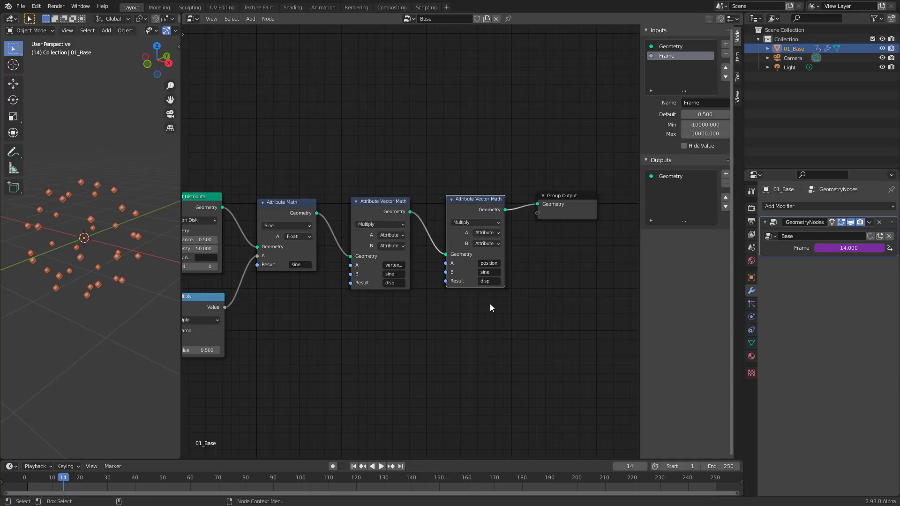
pyautogui.click(475, 222)
pyautogui.click(474, 237)
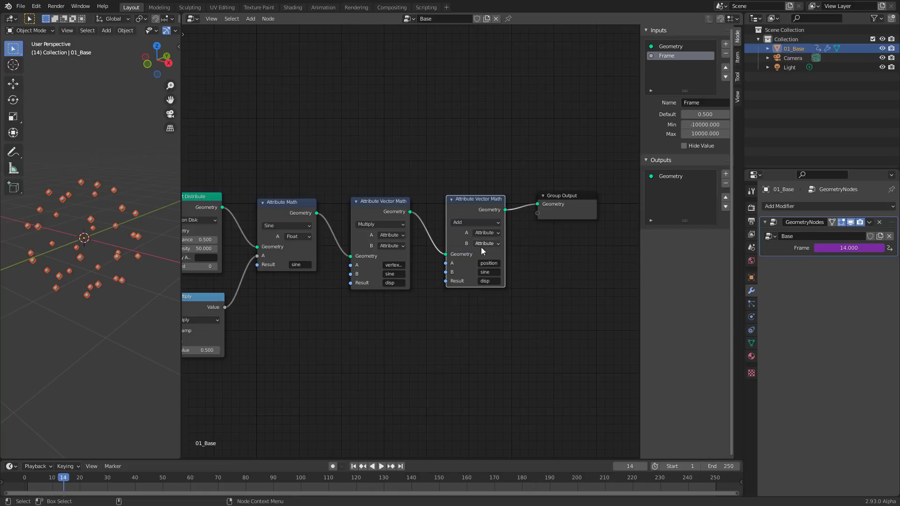
pyautogui.click(491, 271)
pyautogui.click(490, 293)
pyautogui.click(492, 282)
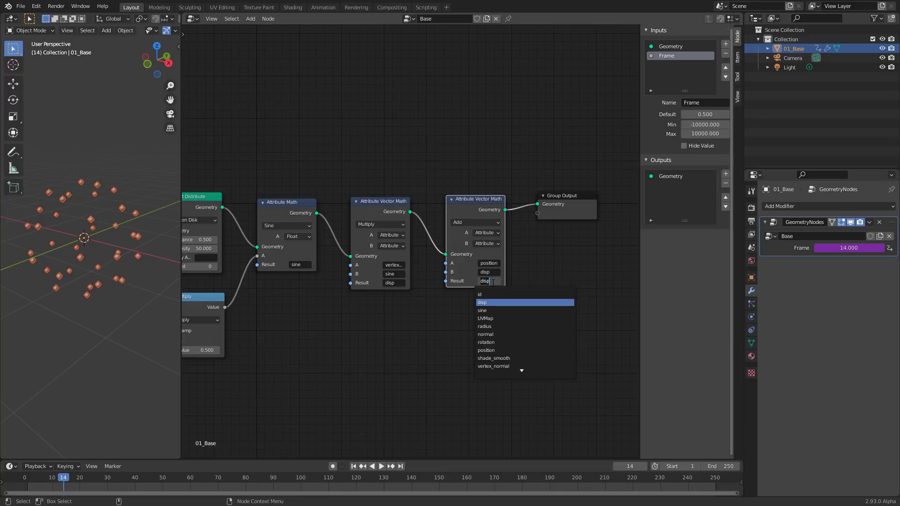
pyautogui.click(490, 351)
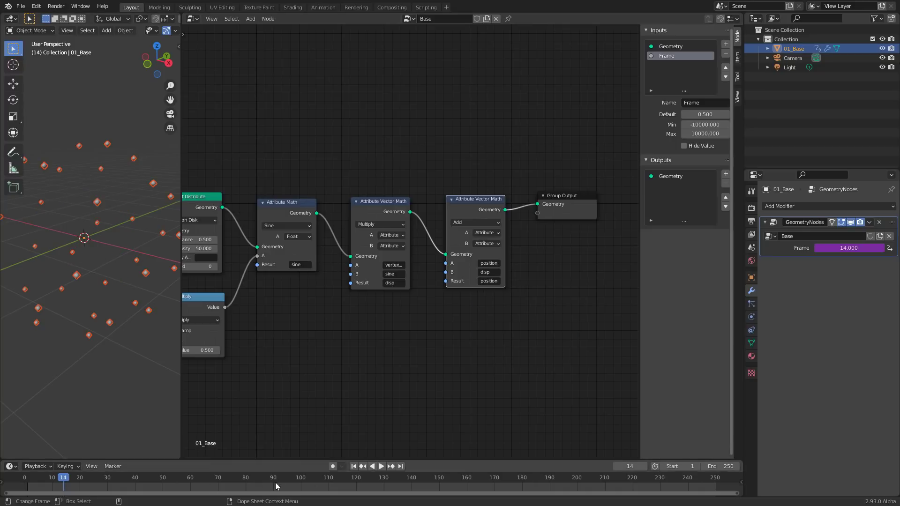
# Play and scrub through the animation to examine how the points move
pyautogui.press('space')
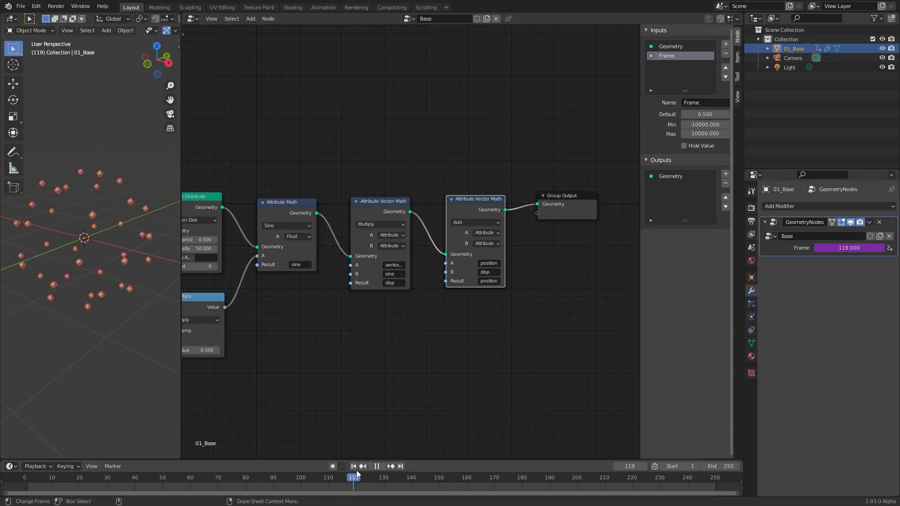
pyautogui.click(278, 480)
pyautogui.moveTo(278, 480); pyautogui.dragTo(272, 457)
pyautogui.press('space')
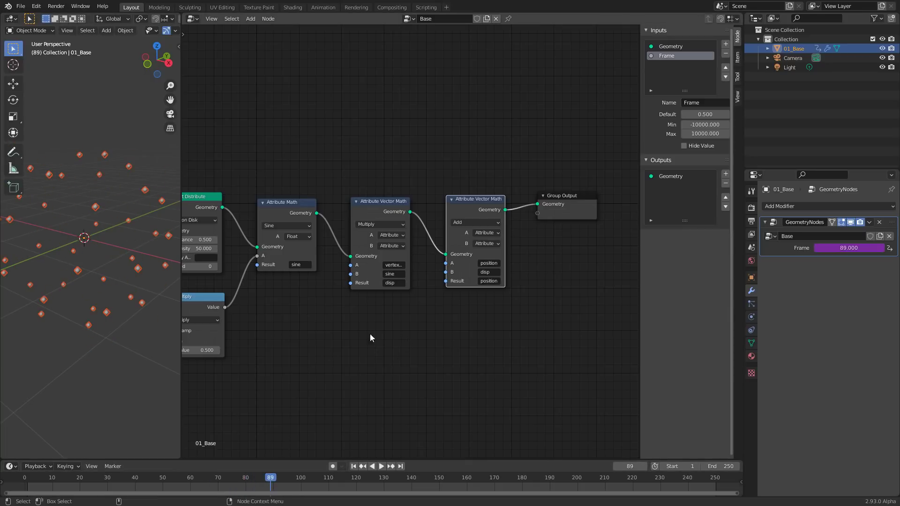
# Insert an Attribute Math node set to Multiply between the Sine node and the vector Multiply node
pyautogui.moveTo(370, 314); pyautogui.dragTo(445, 322, button='middle')
pyautogui.moveTo(475, 210); pyautogui.dragTo(532, 207)
pyautogui.keyDown('ctrl'); pyautogui.hscroll(3, 410, 338); pyautogui.keyUp('ctrl')
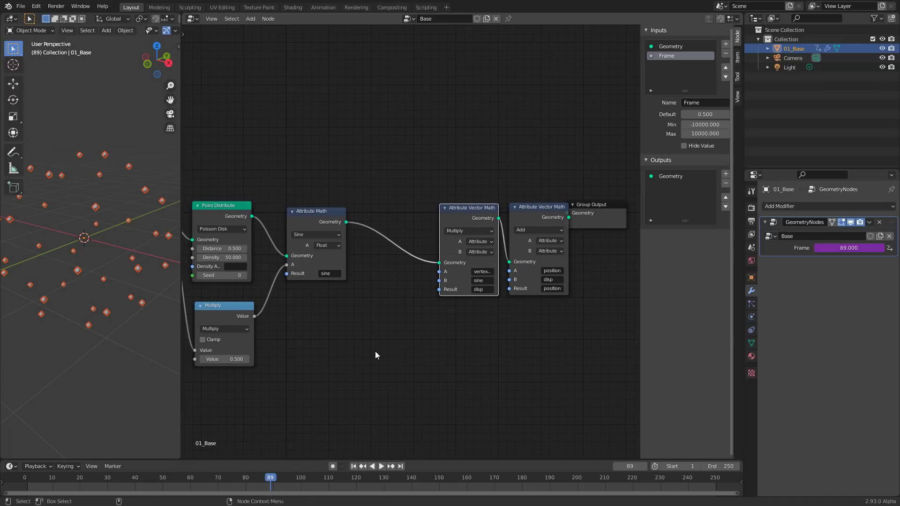
pyautogui.hotkey('shift', 'a')
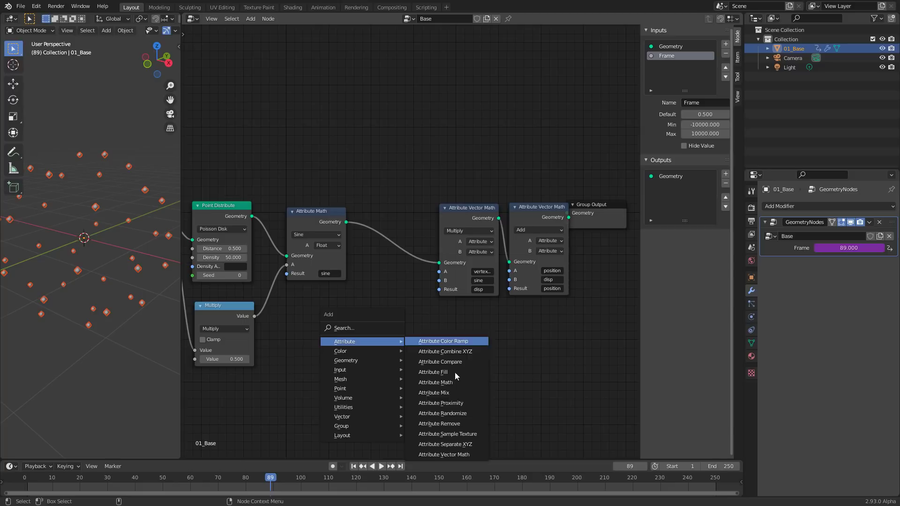
pyautogui.click(435, 382)
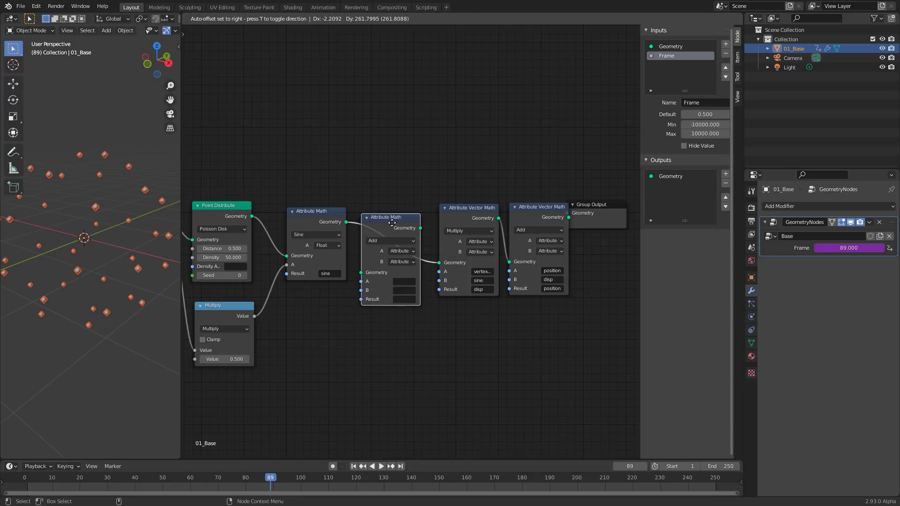
pyautogui.click(394, 310)
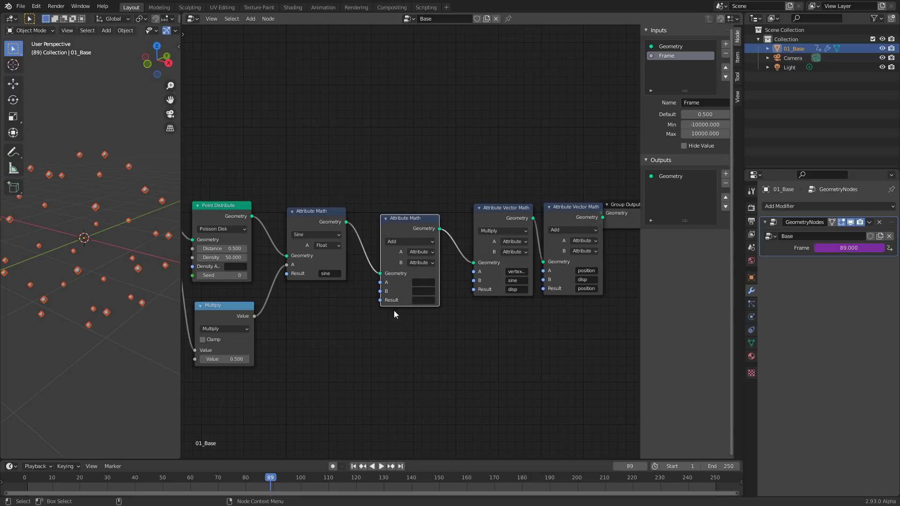
pyautogui.click(401, 242)
pyautogui.click(406, 281)
# Set the Attribute Math Multiply node to A as sine, B as a Float of 0.5 and Result as sine
pyautogui.click(422, 282)
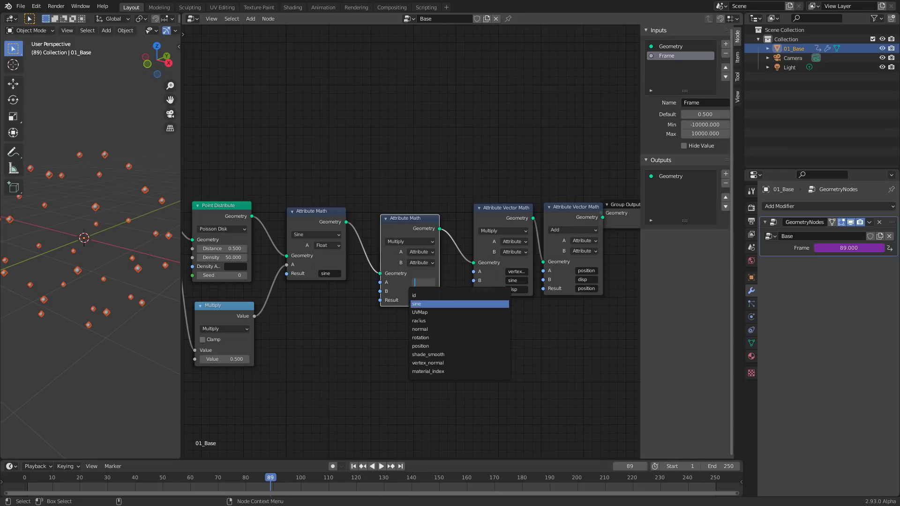
pyautogui.click(420, 304)
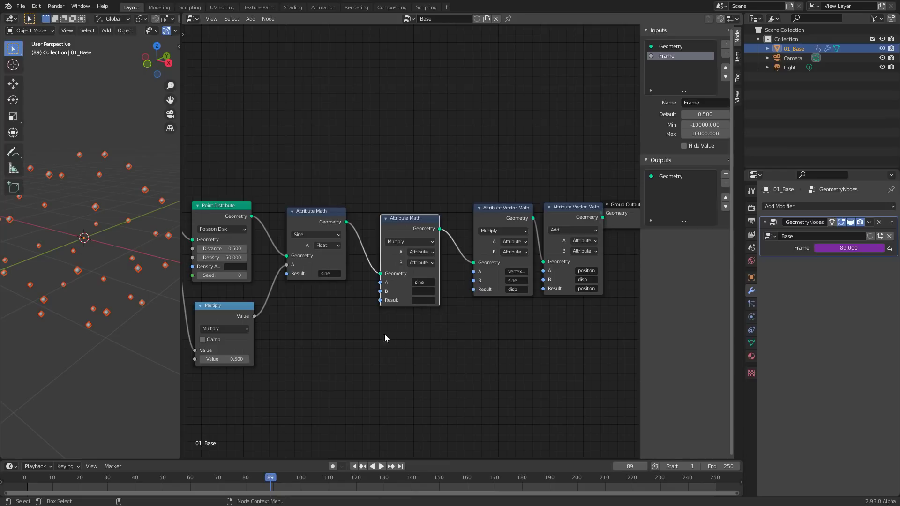
pyautogui.click(423, 263)
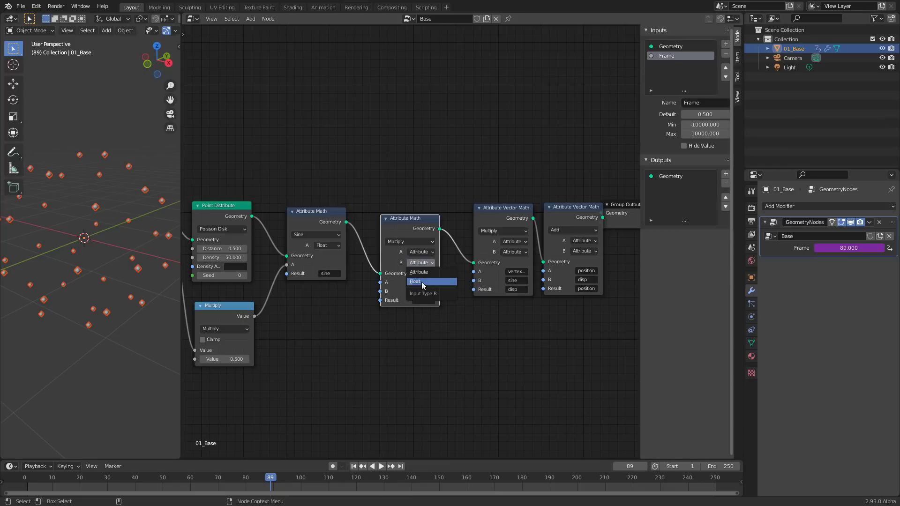
pyautogui.click(421, 282)
pyautogui.click(423, 290)
pyautogui.write('0.')
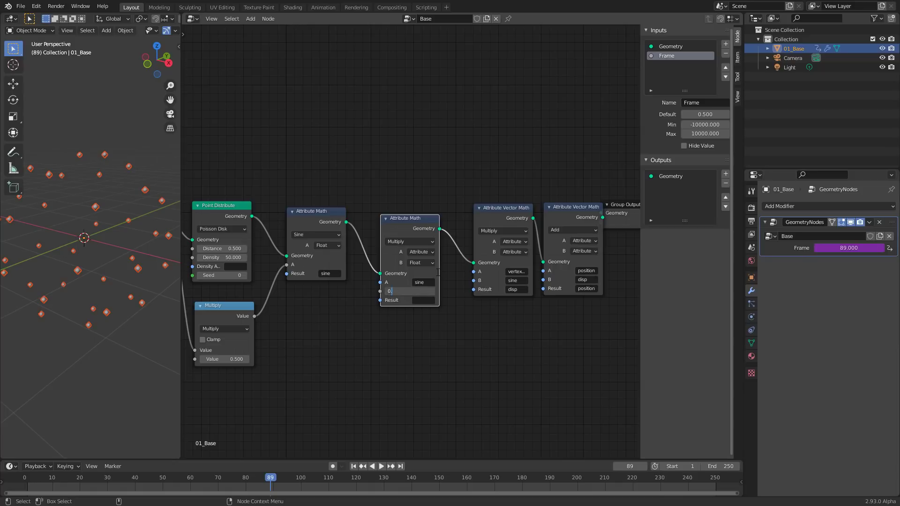
pyautogui.write('5')
pyautogui.press('Return')
pyautogui.click(423, 300)
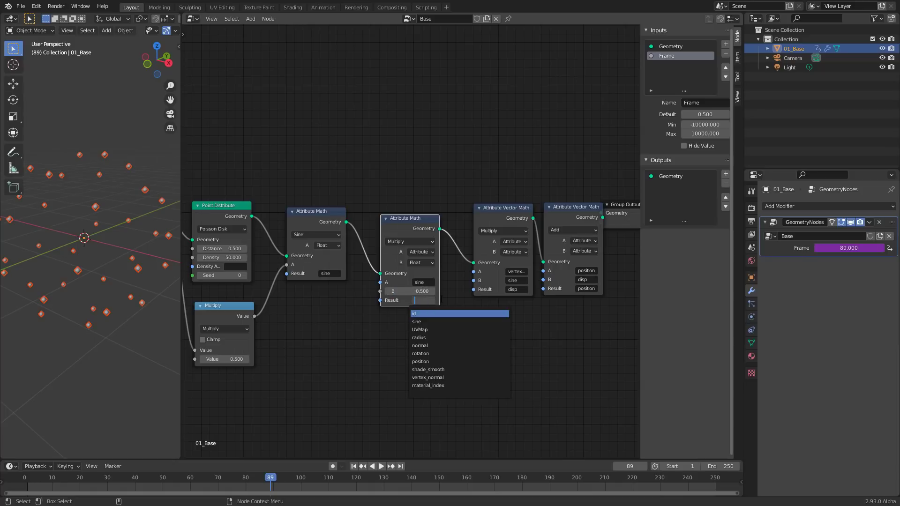
pyautogui.write('sine')
pyautogui.press('Return')
pyautogui.moveTo(174, 478); pyautogui.dragTo(215, 478)
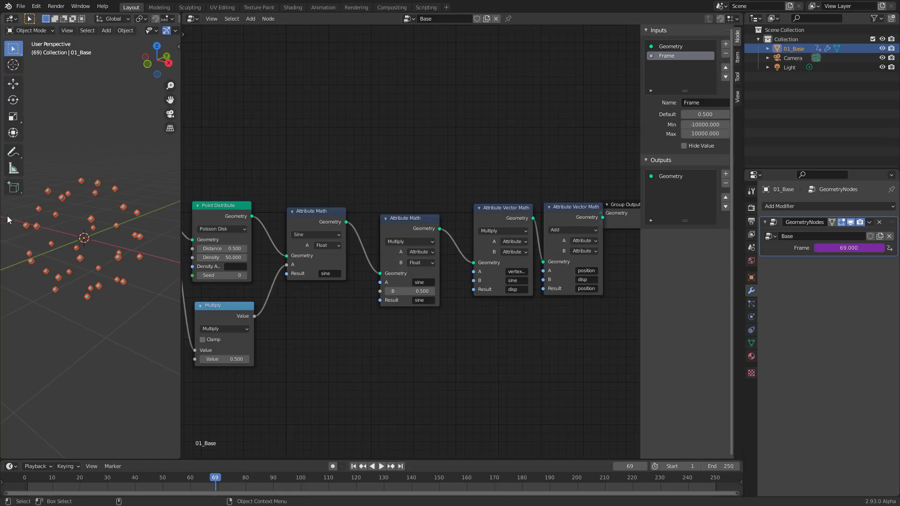
# Add an Attribute Randomize node and insert it between Point Distribute and the Sine node, spacing the nodes out to make room
pyautogui.moveTo(350, 339); pyautogui.dragTo(440, 359, button='middle')
pyautogui.hotkey('shift', 'a')
pyautogui.moveTo(436, 359)
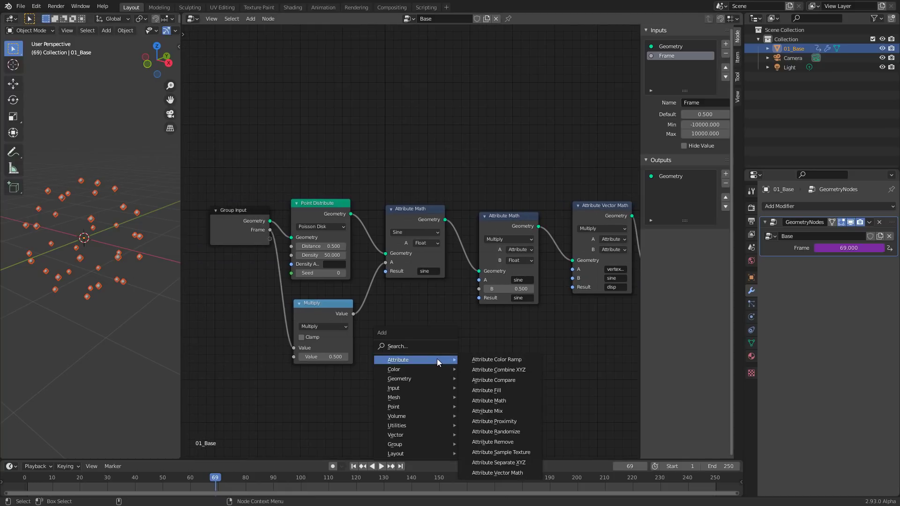
pyautogui.click(496, 431)
pyautogui.click(422, 269)
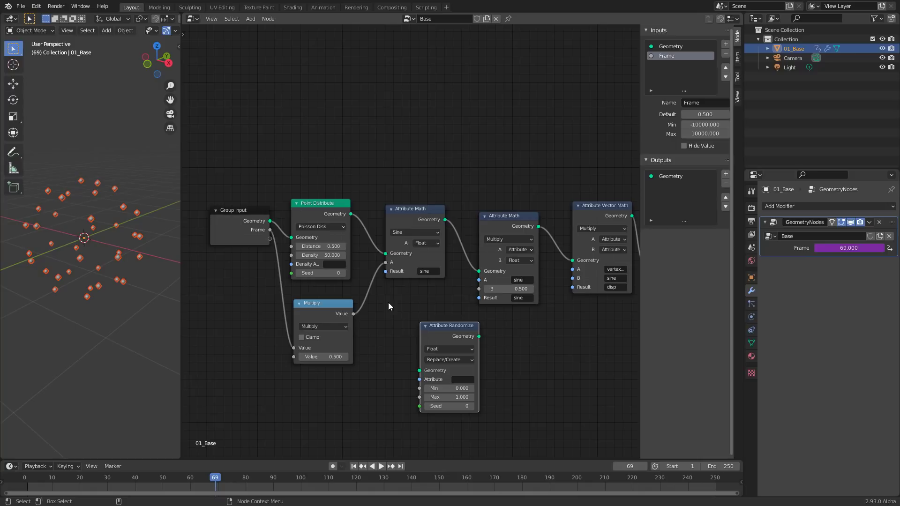
pyautogui.moveTo(243, 218); pyautogui.dragTo(285, 255, button='middle')
pyautogui.moveTo(286, 258); pyautogui.dragTo(199, 257)
pyautogui.moveTo(366, 240); pyautogui.dragTo(303, 226)
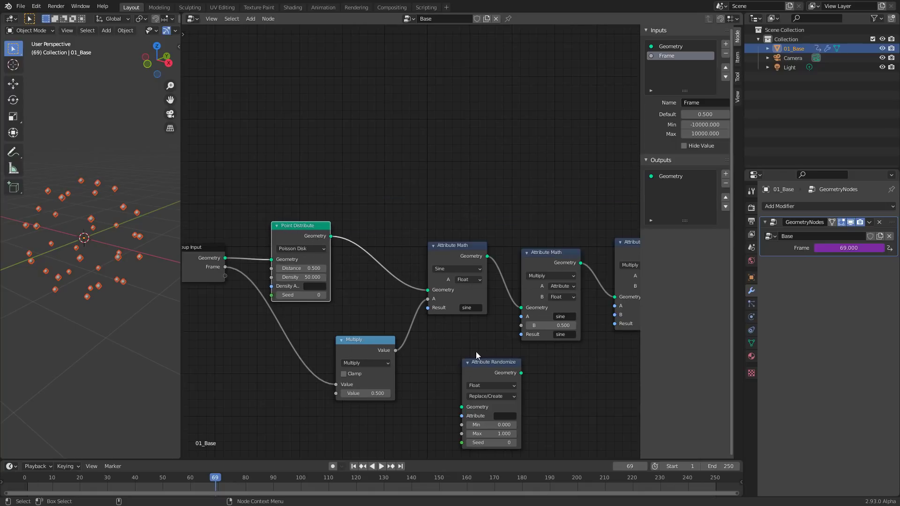
pyautogui.moveTo(476, 363); pyautogui.dragTo(379, 226)
# Set the Attribute Randomize node's attribute to rnd and its Max to 3
pyautogui.click(405, 280)
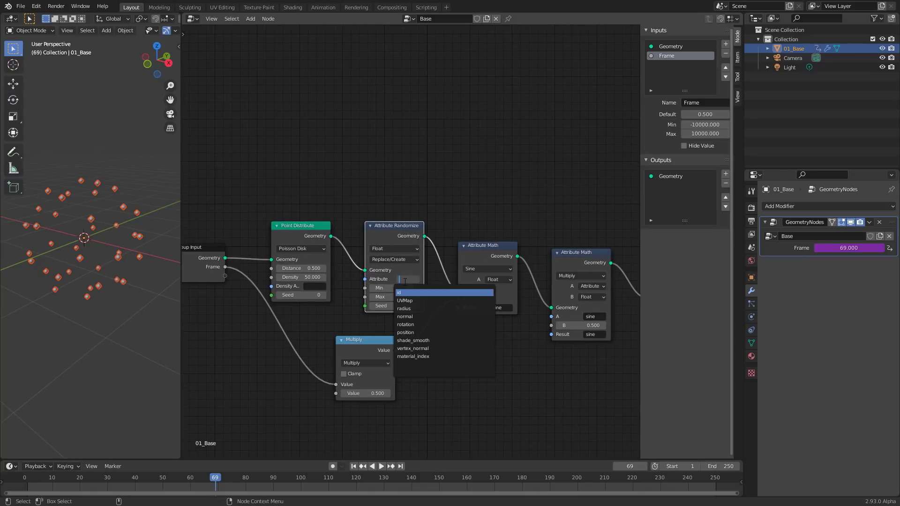
pyautogui.write('rnd')
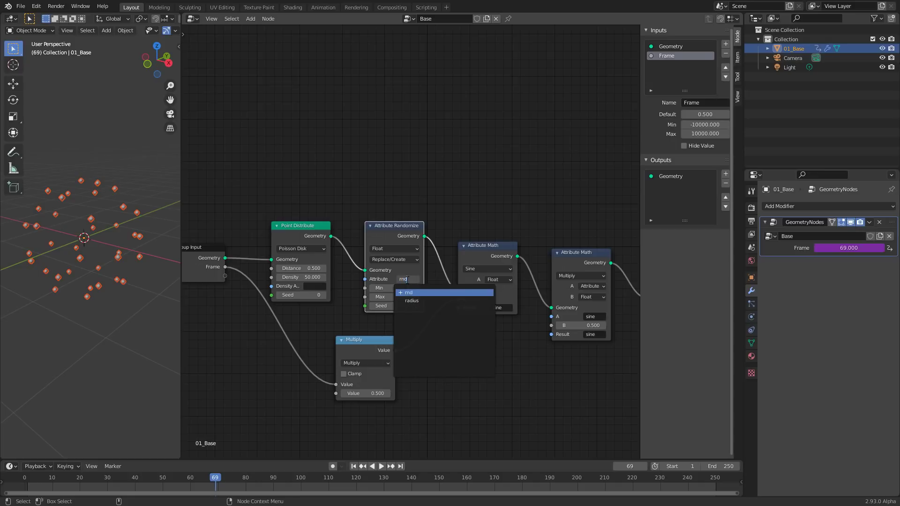
pyautogui.press('Return')
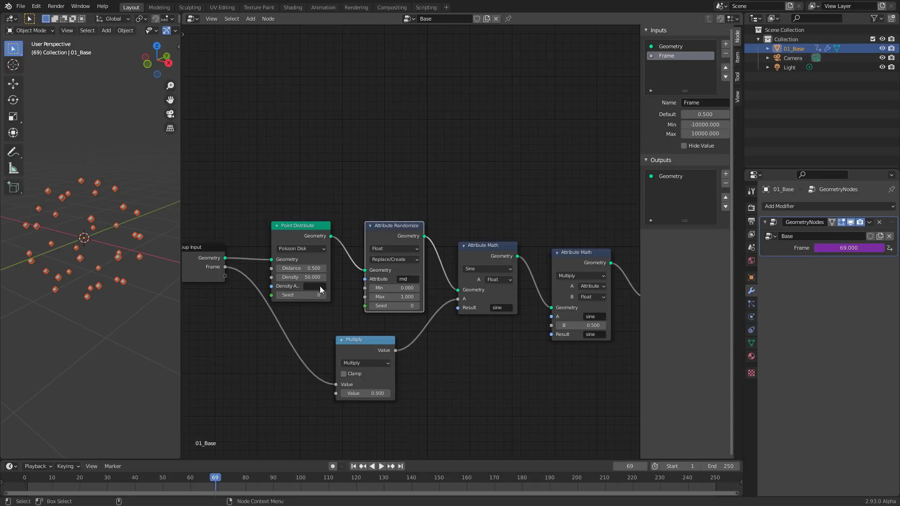
pyautogui.click(400, 297)
pyautogui.write('3')
pyautogui.click(371, 316)
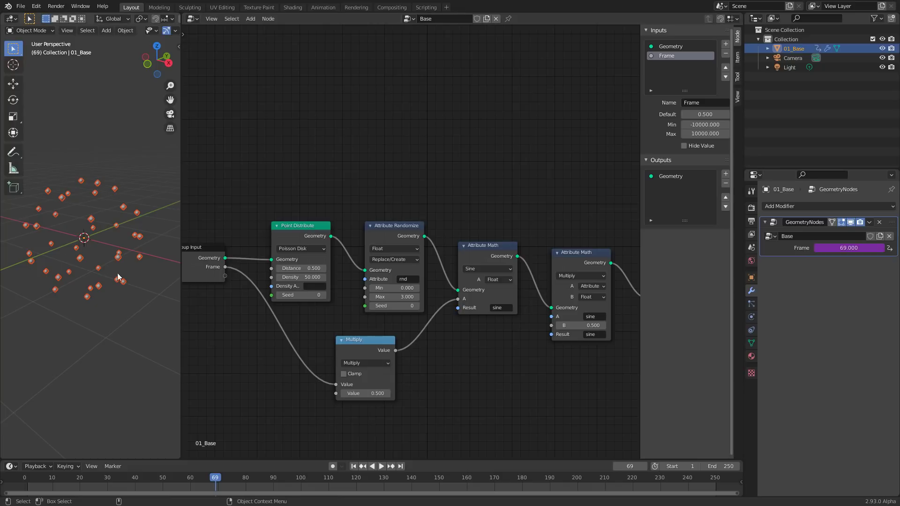
# Add an Attribute Math node and insert it between Attribute Randomize and the Sine node, shifting the earlier nodes to make room
pyautogui.moveTo(495, 371); pyautogui.dragTo(452, 360, button='middle')
pyautogui.hotkey('shift', 'a')
pyautogui.moveTo(451, 357)
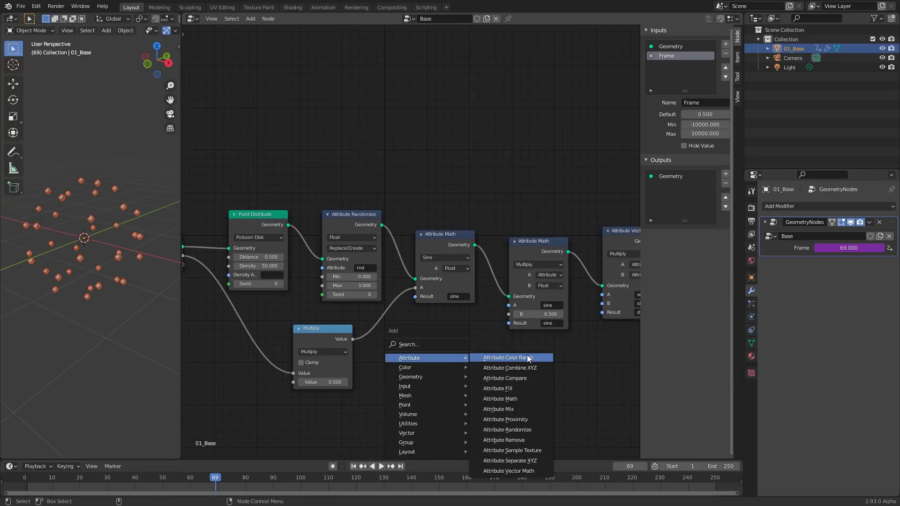
pyautogui.click(500, 399)
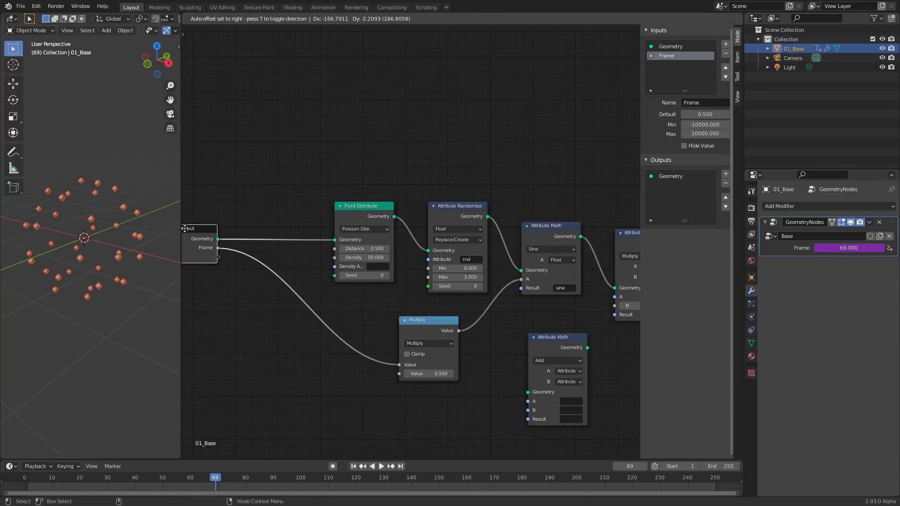
pyautogui.click(184, 228)
pyautogui.moveTo(356, 206); pyautogui.dragTo(270, 201)
pyautogui.moveTo(462, 207); pyautogui.dragTo(372, 199)
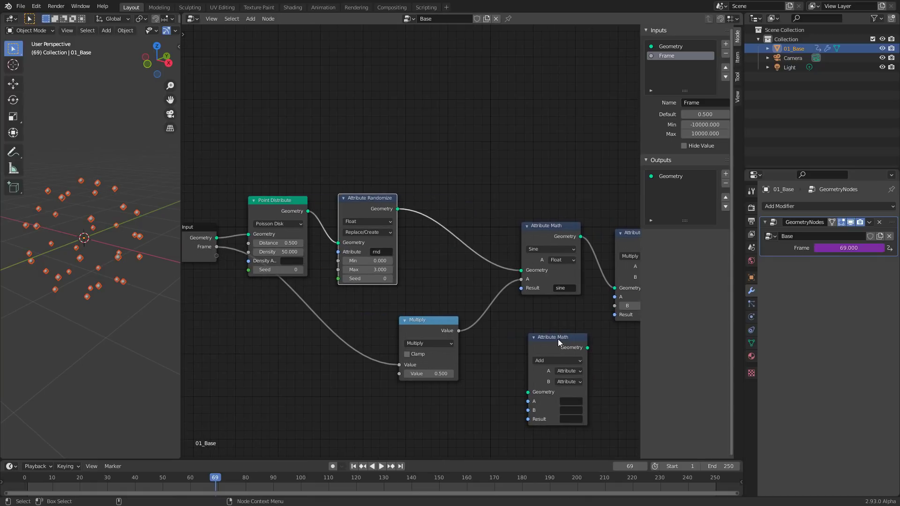
pyautogui.moveTo(558, 339); pyautogui.dragTo(461, 196)
# Set the new Add node to A as rnd, B as a Float fed by the Multiply node's value, and Result as frame
pyautogui.click(472, 260)
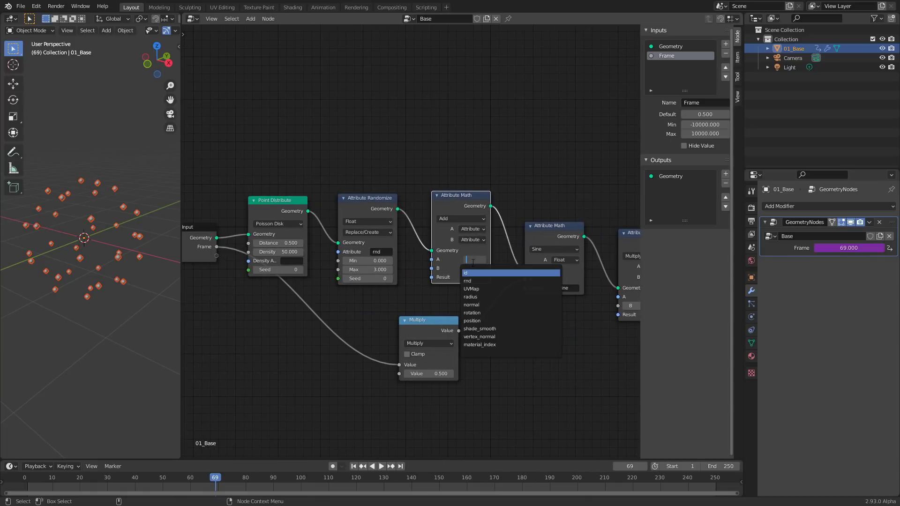
pyautogui.click(468, 281)
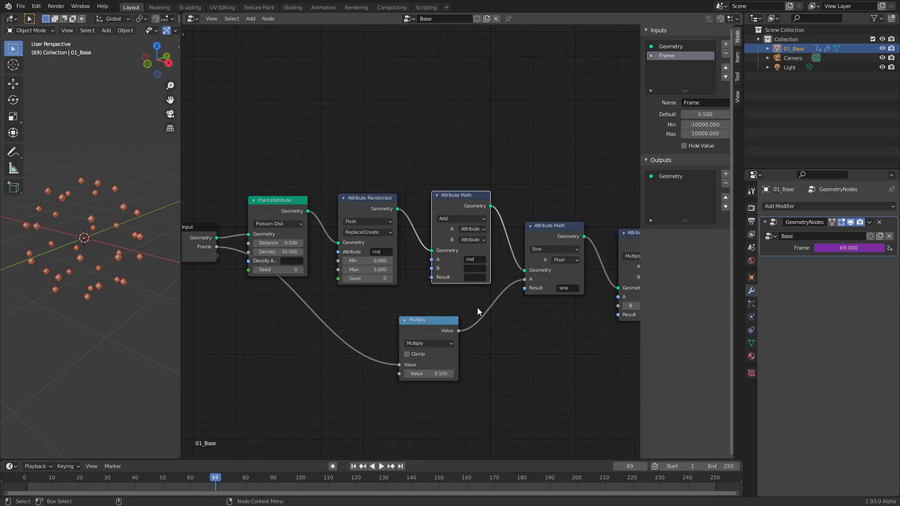
pyautogui.click(471, 240)
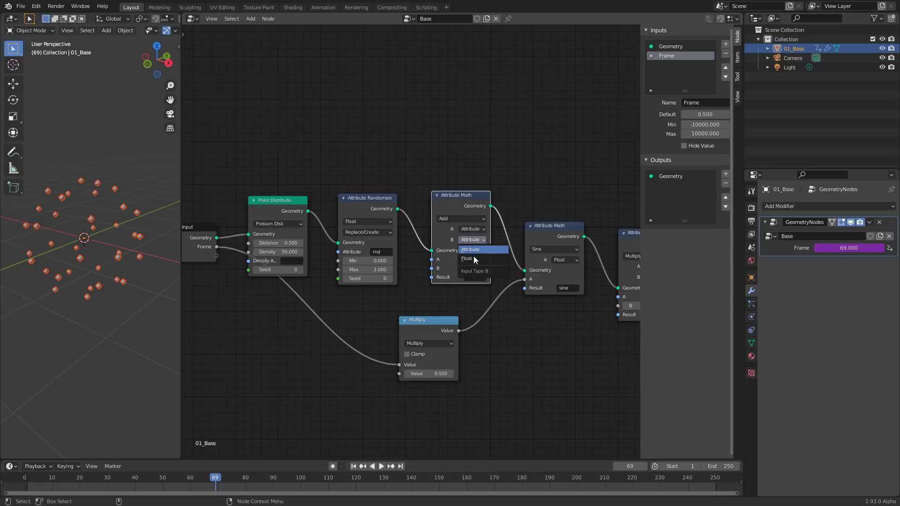
pyautogui.click(472, 258)
pyautogui.moveTo(458, 331); pyautogui.dragTo(431, 269)
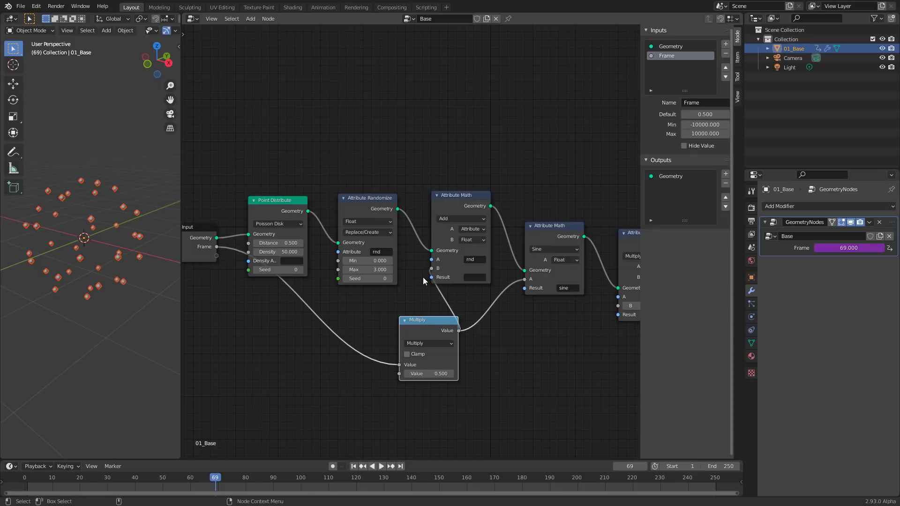
pyautogui.moveTo(423, 322); pyautogui.dragTo(381, 325)
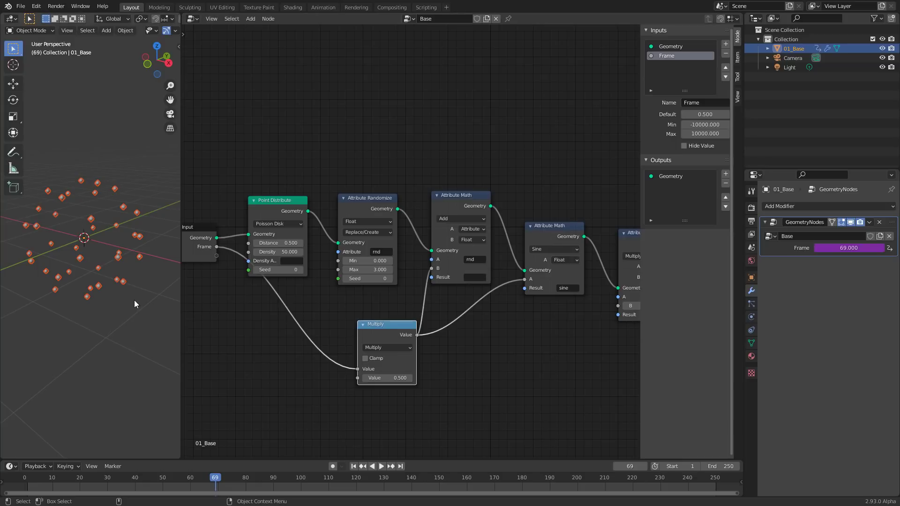
pyautogui.click(475, 277)
pyautogui.write('frame')
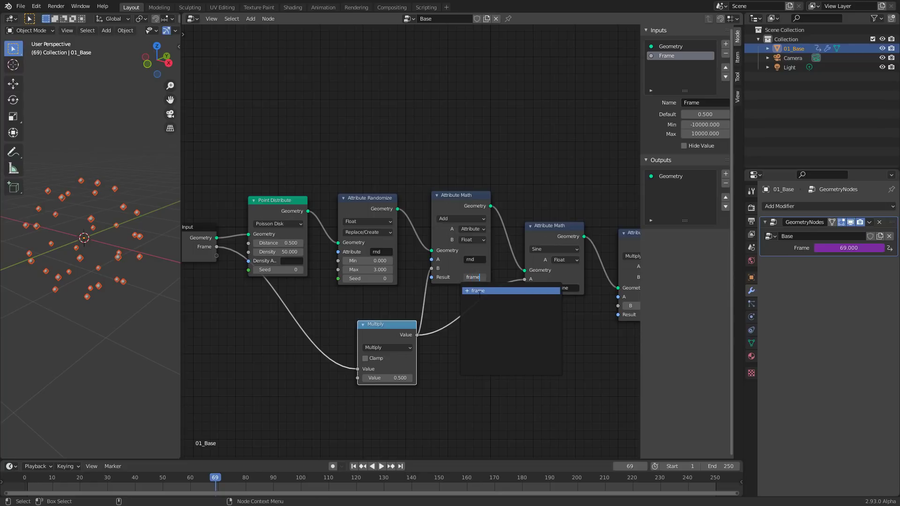
pyautogui.click(478, 291)
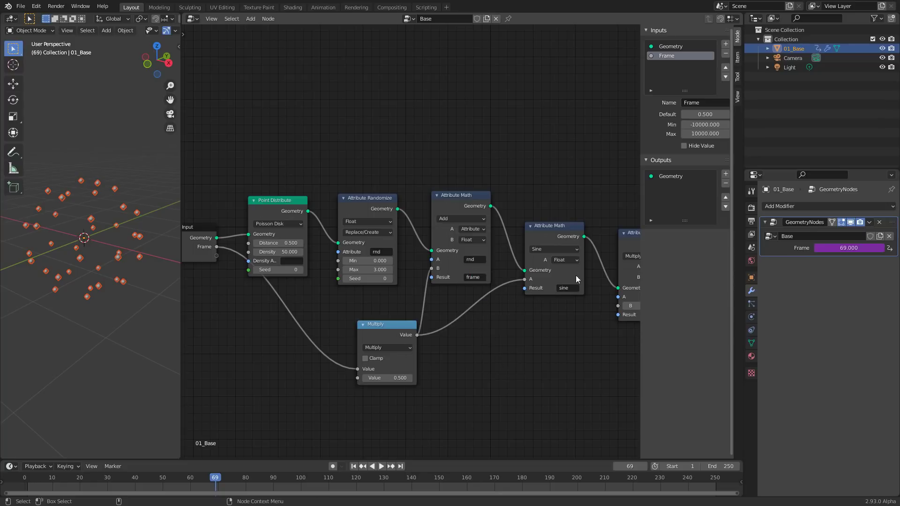
# Cut the link from the Multiply node to the Sine node and set the Sine node's A input to the attribute frame
pyautogui.keyDown('ctrl'); pyautogui.moveTo(508, 279); pyautogui.dragTo(513, 316, button='right'); pyautogui.keyUp('ctrl')
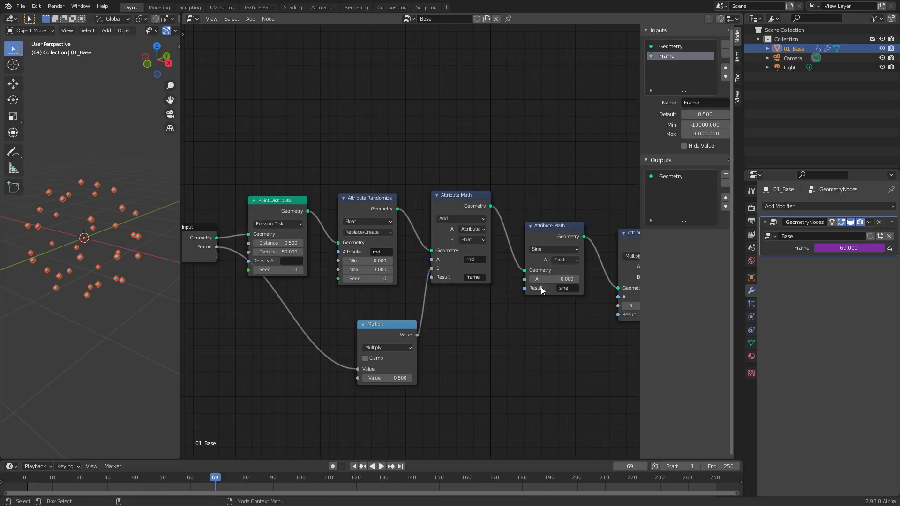
pyautogui.click(563, 260)
pyautogui.click(565, 270)
pyautogui.click(567, 280)
pyautogui.click(588, 318)
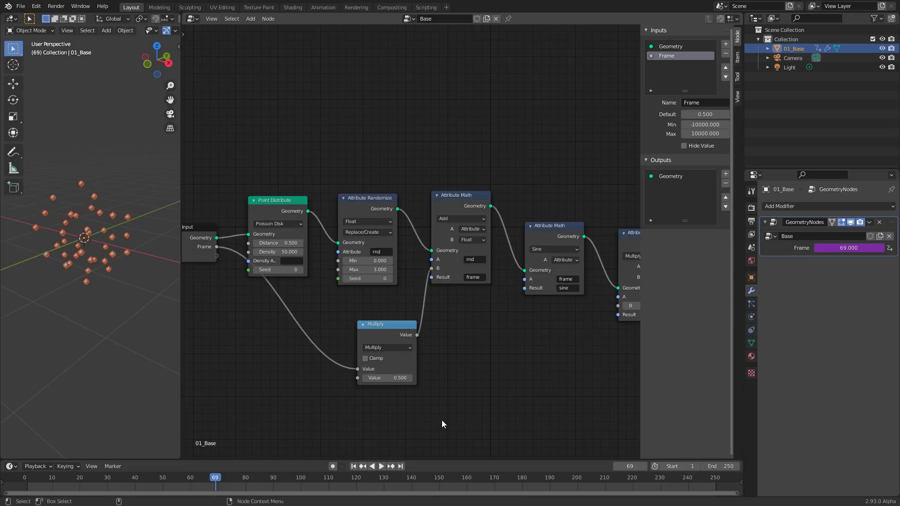
# Scrub and play the animation to examine the randomized offset of the points' movement
pyautogui.moveTo(215, 477); pyautogui.dragTo(434, 478)
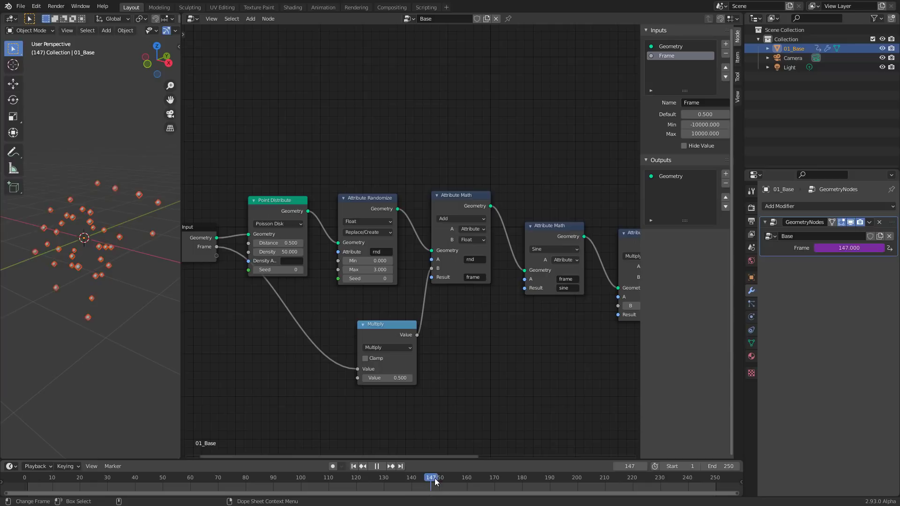
pyautogui.press('space')
pyautogui.press('space')
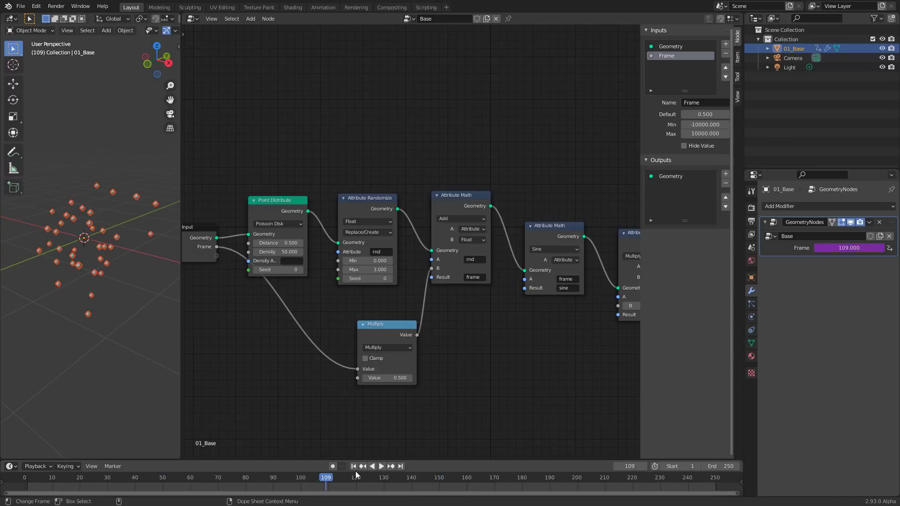
pyautogui.click(382, 465)
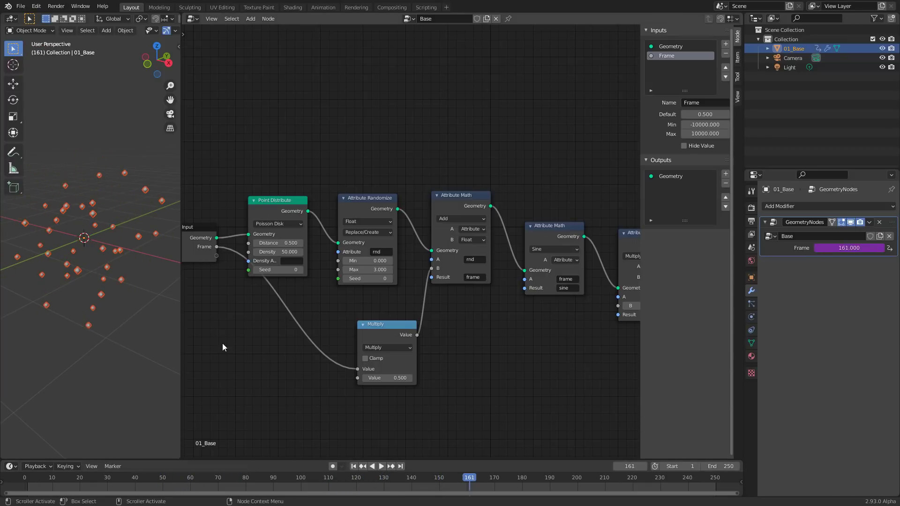
pyautogui.press('space')
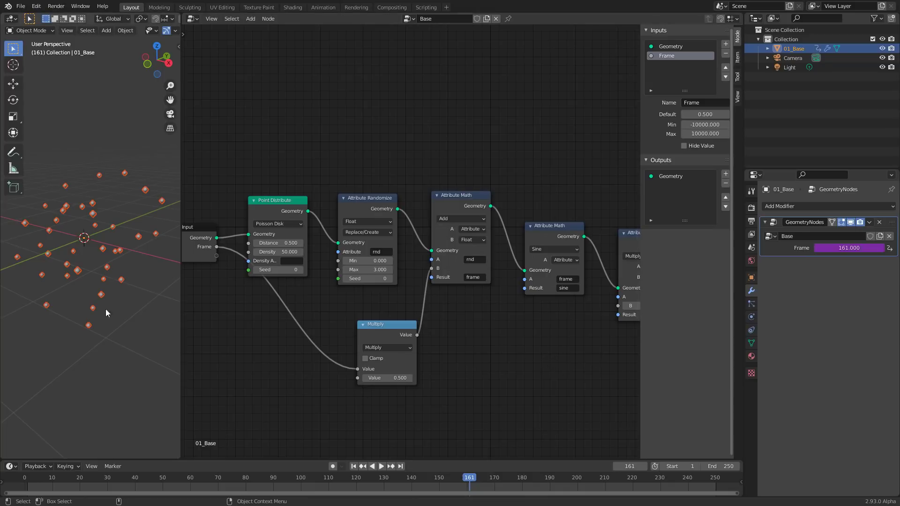
# Move Group Output farther along and insert a Transform node between the vector Add node and Group Output
pyautogui.moveTo(586, 370); pyautogui.dragTo(459, 204, button='middle')
pyautogui.moveTo(459, 203); pyautogui.dragTo(601, 206)
pyautogui.hotkey('shift', 'a')
pyautogui.click(456, 332)
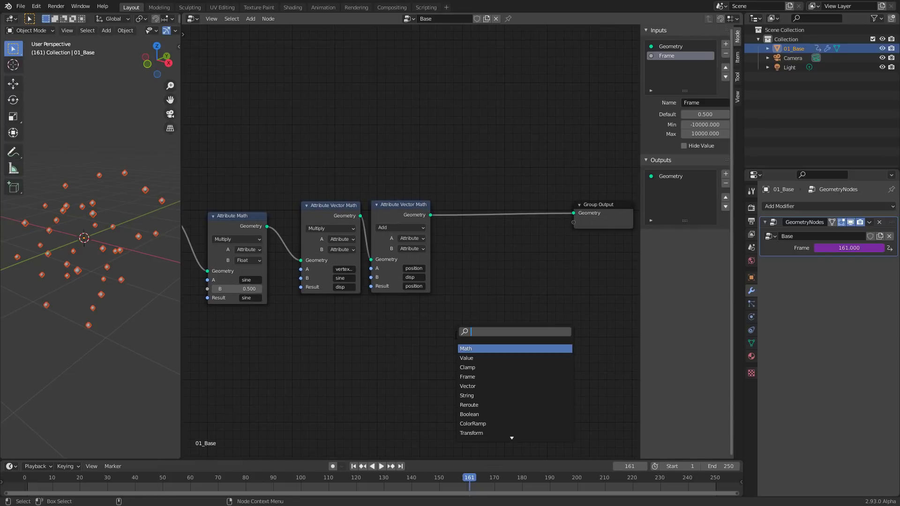
pyautogui.write('tr')
pyautogui.click(487, 348)
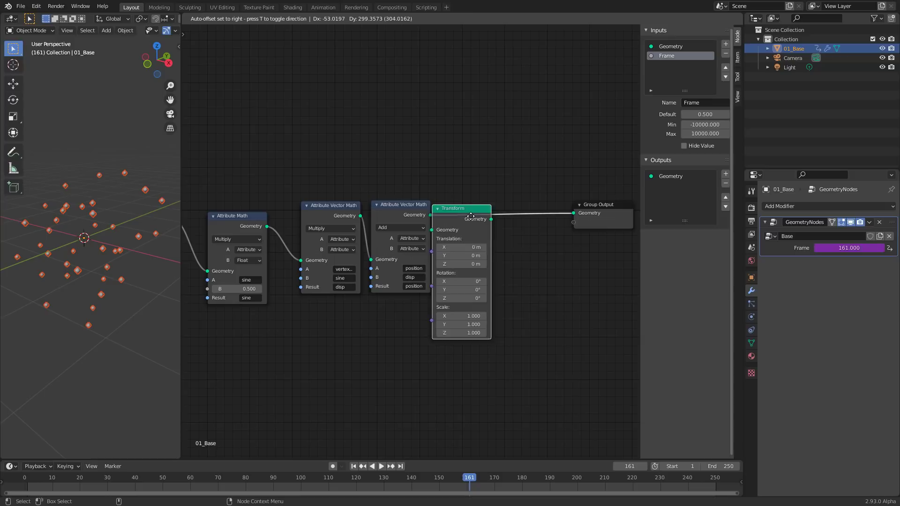
pyautogui.click(544, 220)
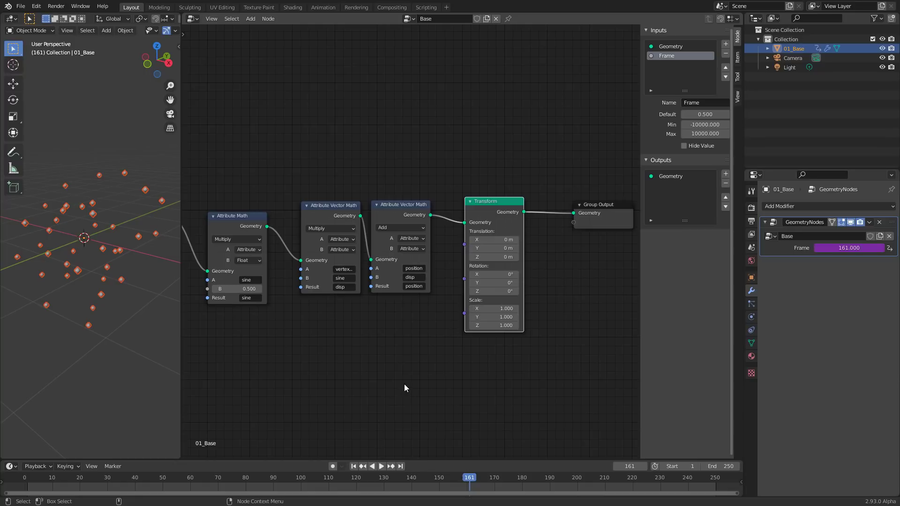
# Add a Combine XYZ node below the Attribute Math nodes
pyautogui.moveTo(353, 376); pyautogui.dragTo(491, 319, button='middle')
pyautogui.hotkey('ctrl', 'f')
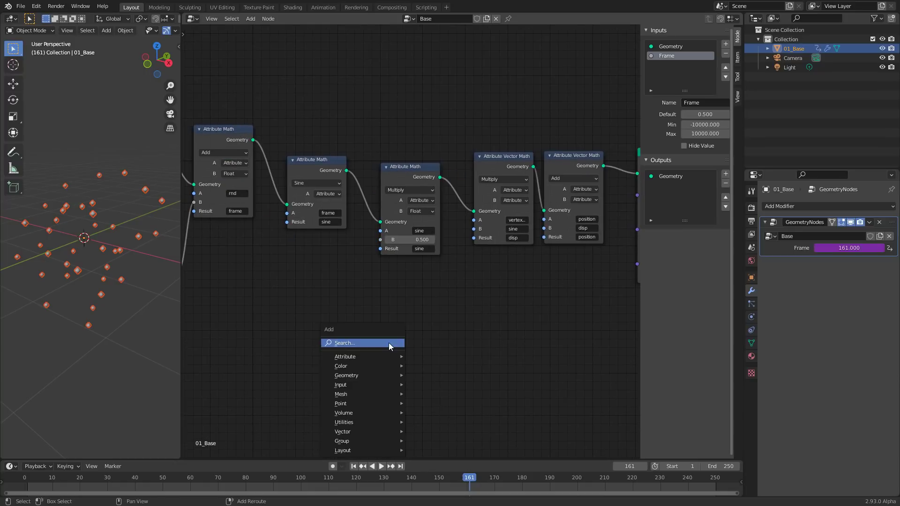
pyautogui.press('Escape')
pyautogui.hotkey('shift', 'a')
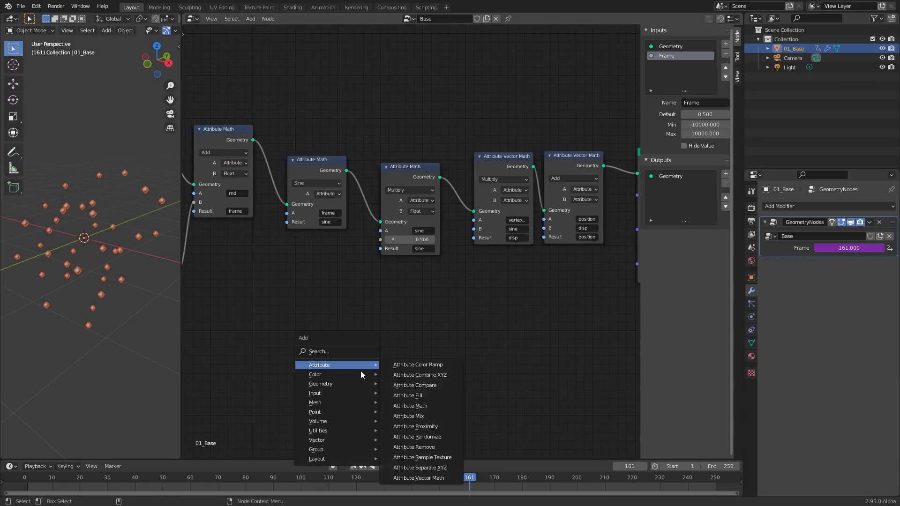
pyautogui.click(434, 414)
pyautogui.click(383, 310)
pyautogui.moveTo(555, 331); pyautogui.dragTo(370, 319, button='middle')
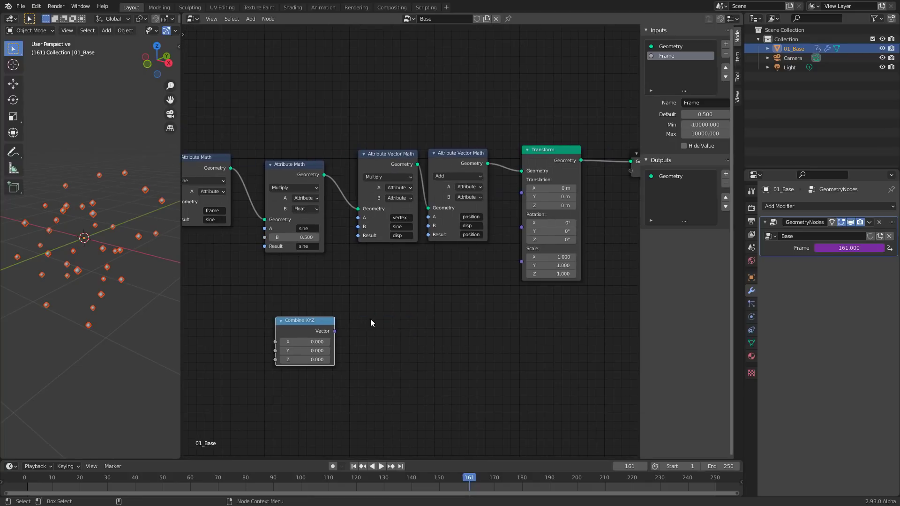
# Connect the Combine XYZ node's Vector output to the Transform node's Rotation input
pyautogui.moveTo(335, 331); pyautogui.dragTo(522, 193)
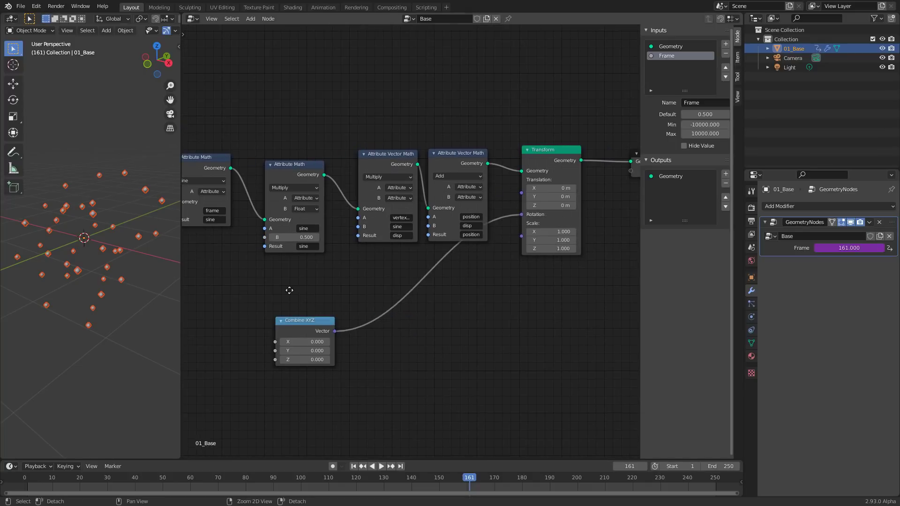
pyautogui.moveTo(240, 289); pyautogui.dragTo(365, 292, button='middle')
# Try rotation values of X 2.7 and Z 1.3 on the Combine XYZ node and reset both to 0
pyautogui.moveTo(415, 337); pyautogui.dragTo(503, 334)
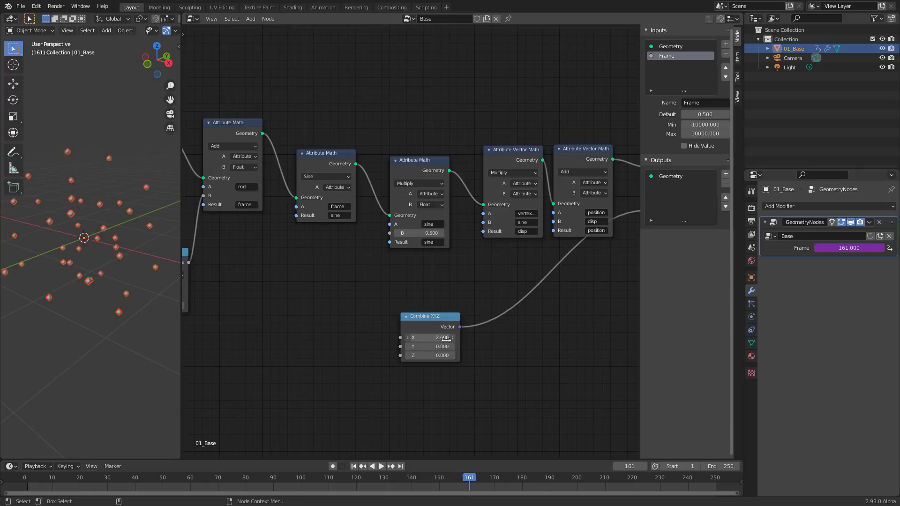
pyautogui.click(431, 355)
pyautogui.write('1.3')
pyautogui.press('Return')
pyautogui.click(427, 338)
pyautogui.write('2.7')
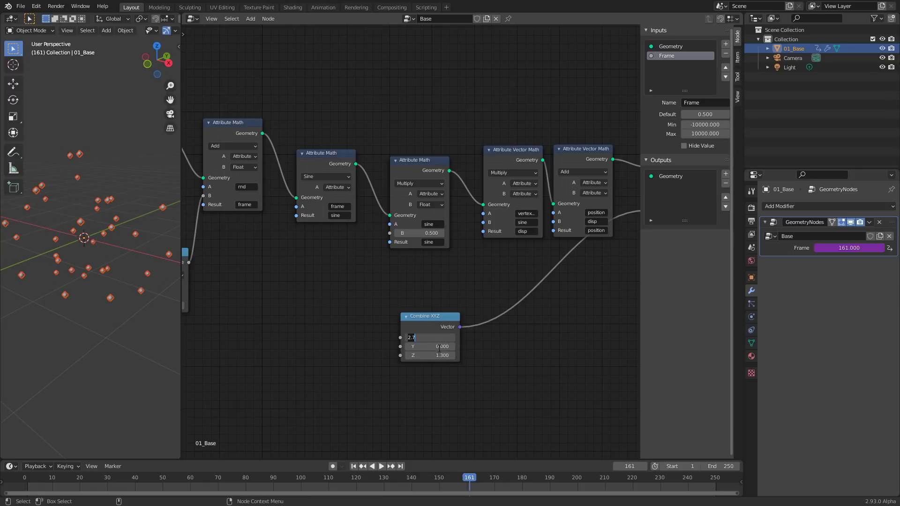
pyautogui.press('Return')
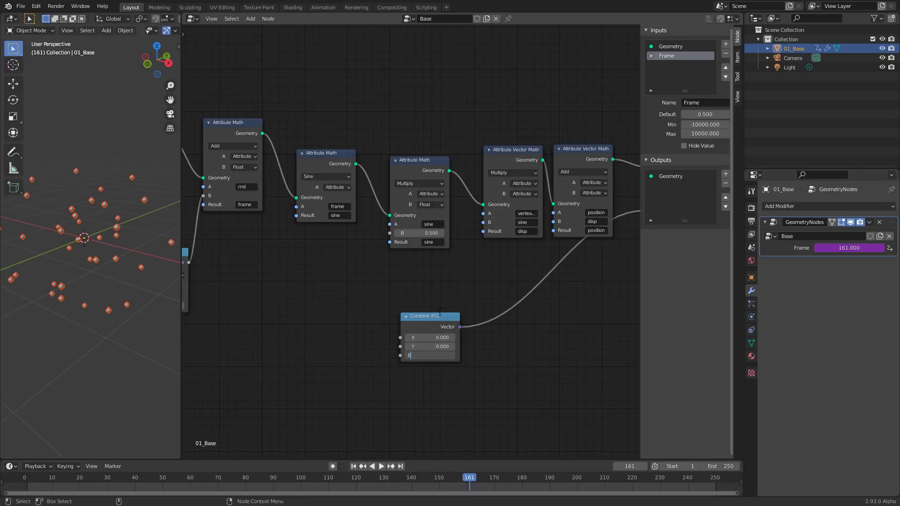
pyautogui.hotkey('ctrl', 'z')
pyautogui.hotkey('ctrl', 'z')
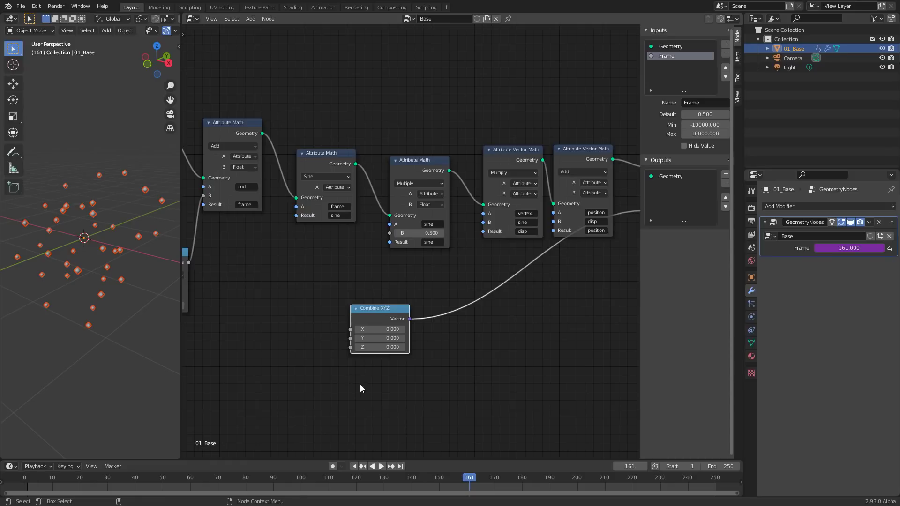
# Link the Group Input's Frame directly to the Combine XYZ node's X input and scrub the timeline to test the rotation
pyautogui.moveTo(360, 384); pyautogui.dragTo(316, 277, button='middle')
pyautogui.moveTo(190, 166); pyautogui.dragTo(552, 321)
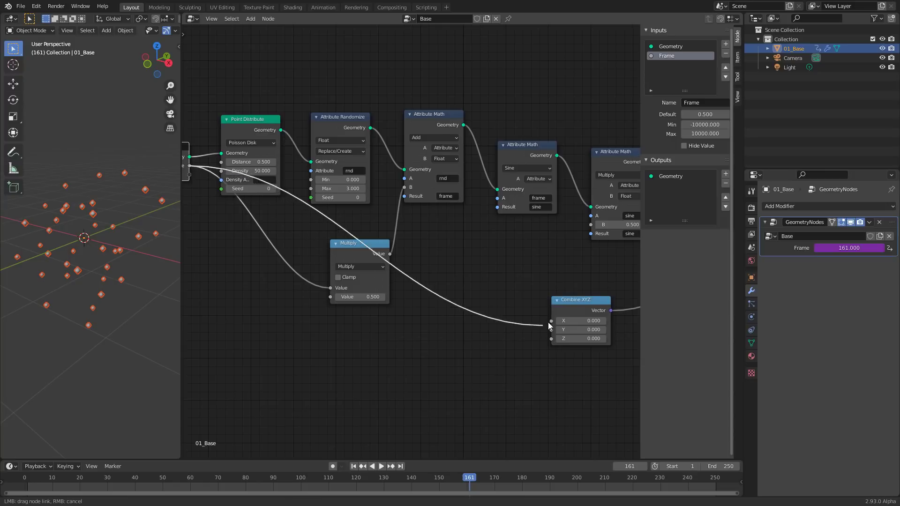
pyautogui.moveTo(471, 481); pyautogui.dragTo(300, 487)
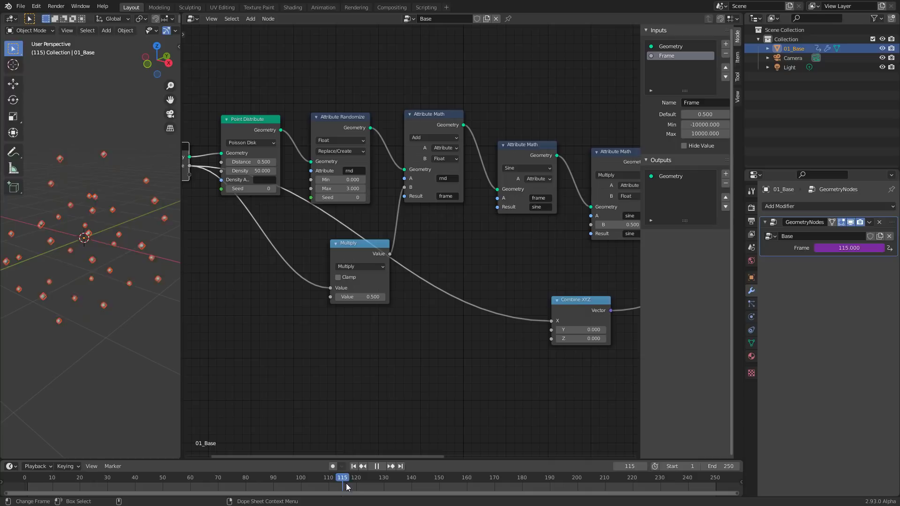
pyautogui.press('space')
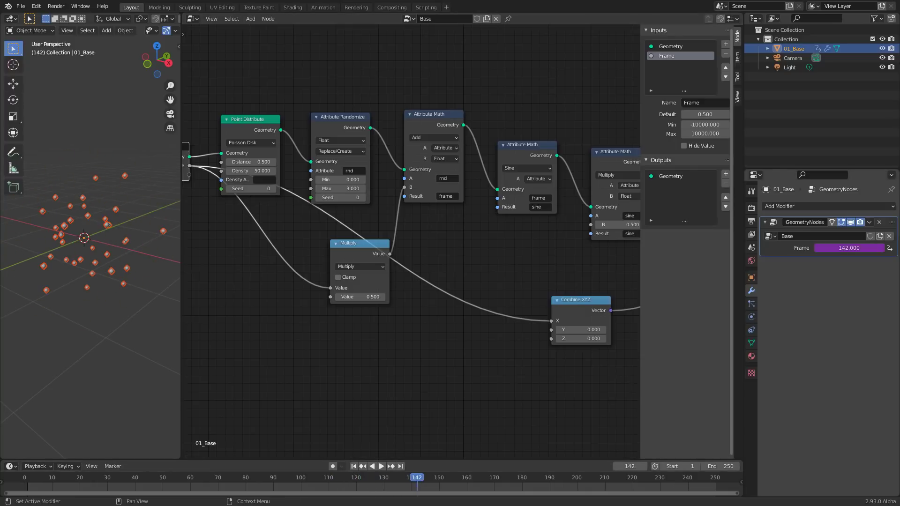
# Add a Map Range node below the Multiply node and feed its Value from the Group Input's Frame
pyautogui.hotkey('shift', 'a')
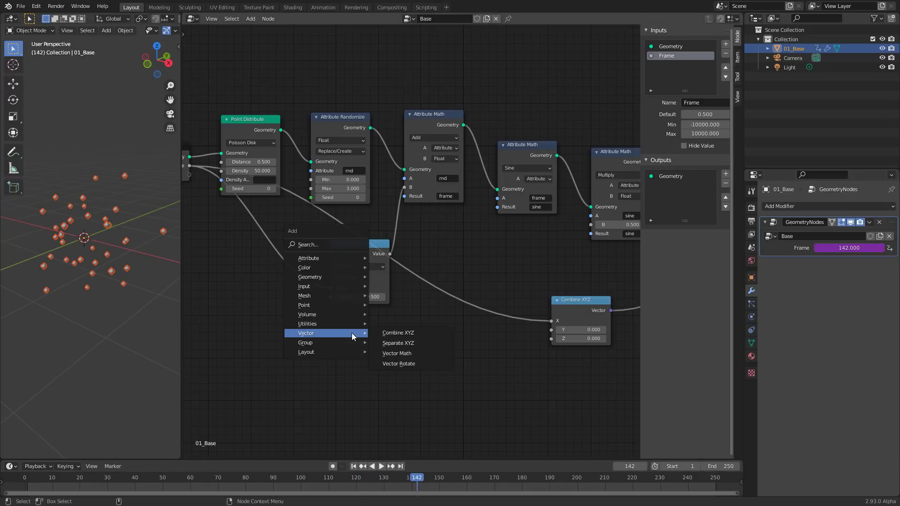
pyautogui.moveTo(335, 324)
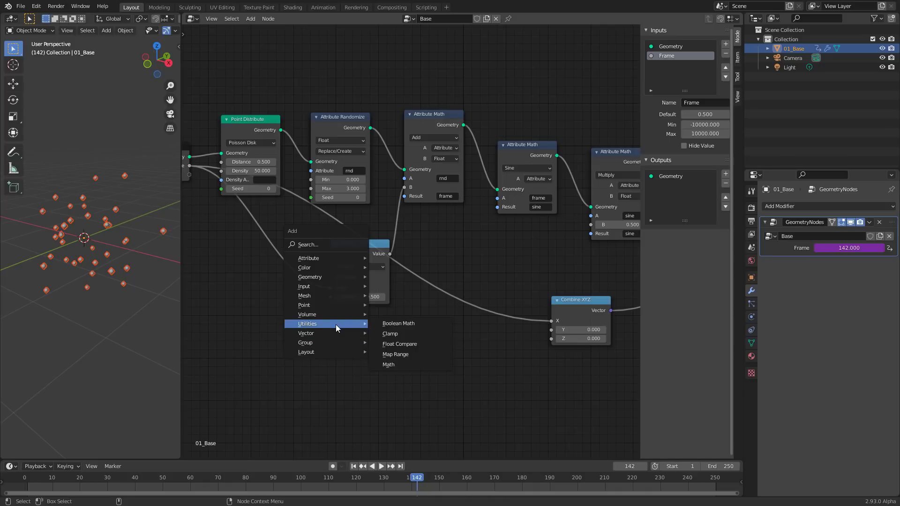
pyautogui.click(396, 355)
pyautogui.click(402, 334)
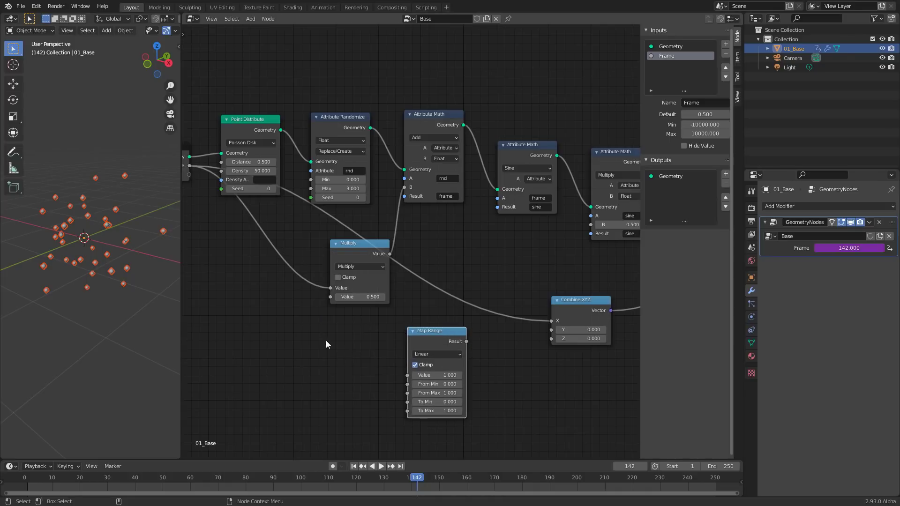
pyautogui.moveTo(190, 166); pyautogui.dragTo(407, 375)
pyautogui.moveTo(428, 333); pyautogui.dragTo(351, 324)
pyautogui.moveTo(382, 350); pyautogui.dragTo(383, 309, button='middle')
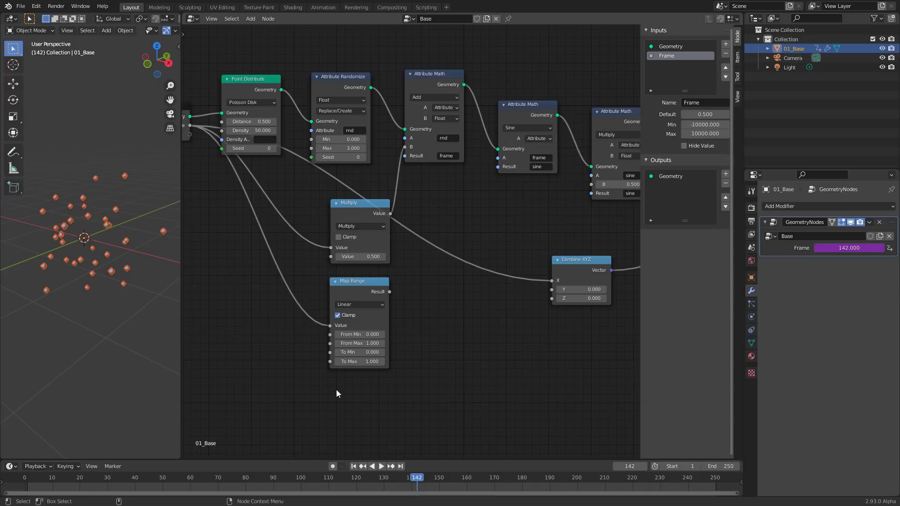
# Set the Map Range node's From Min to 0, From Max to 300 and To Min to 0
pyautogui.click(356, 334)
pyautogui.write('0.0')
pyautogui.press('Tab')
pyautogui.write('1.0')
pyautogui.press('Return')
pyautogui.click(348, 352)
pyautogui.write('0.0')
pyautogui.press('Return')
pyautogui.moveTo(371, 361); pyautogui.dragTo(318, 361, button='middle')
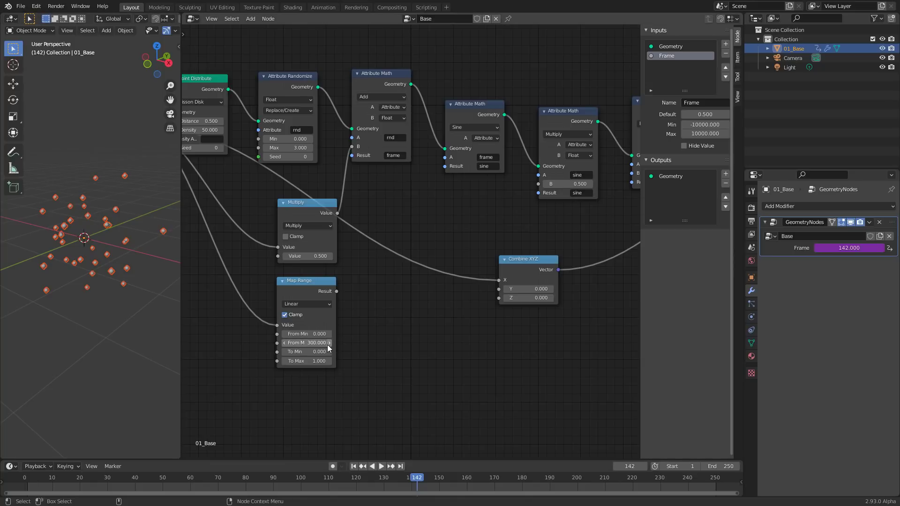
# Set the Map Range node's To Max to 2*pi and connect its Result to the Combine XYZ node's X input
pyautogui.moveTo(328, 347); pyautogui.dragTo(304, 350, button='middle')
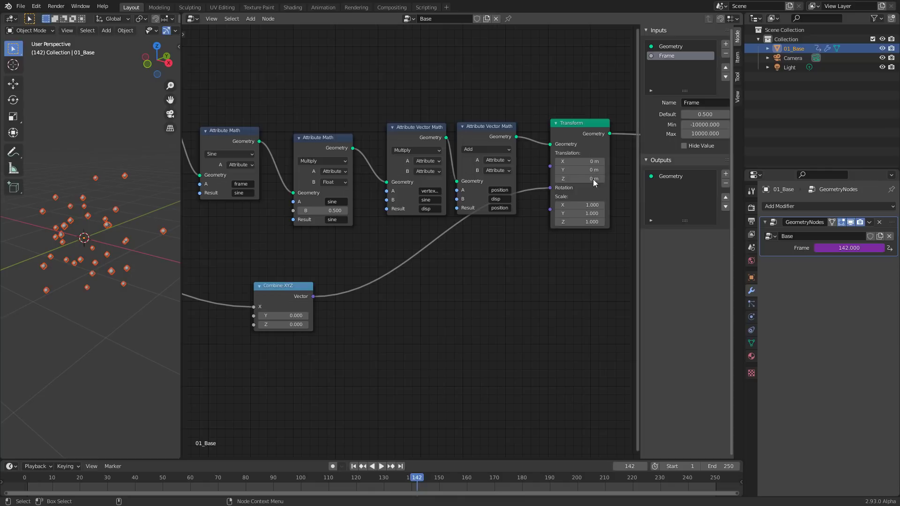
pyautogui.moveTo(273, 386); pyautogui.dragTo(517, 353, button='middle')
pyautogui.click(305, 361)
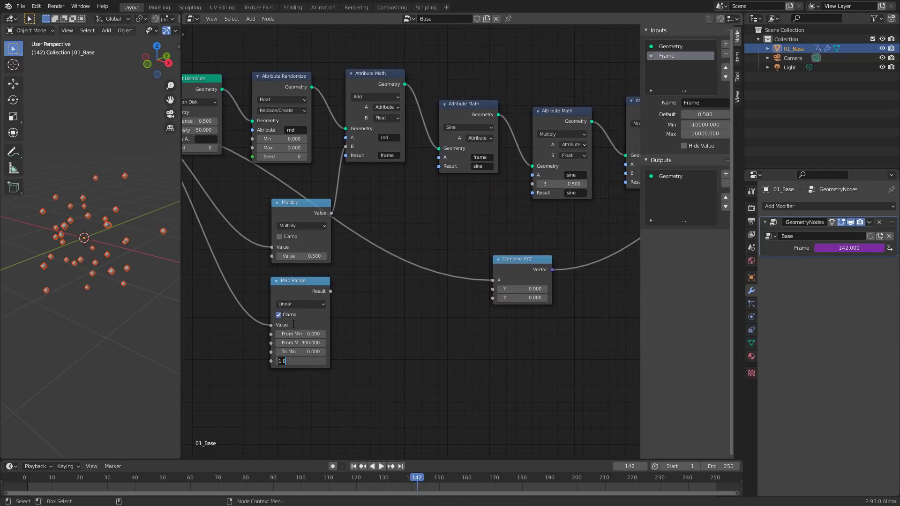
pyautogui.write('2*pi')
pyautogui.press('Return')
pyautogui.moveTo(322, 307); pyautogui.dragTo(290, 302, button='middle')
pyautogui.moveTo(299, 286); pyautogui.dragTo(462, 276)
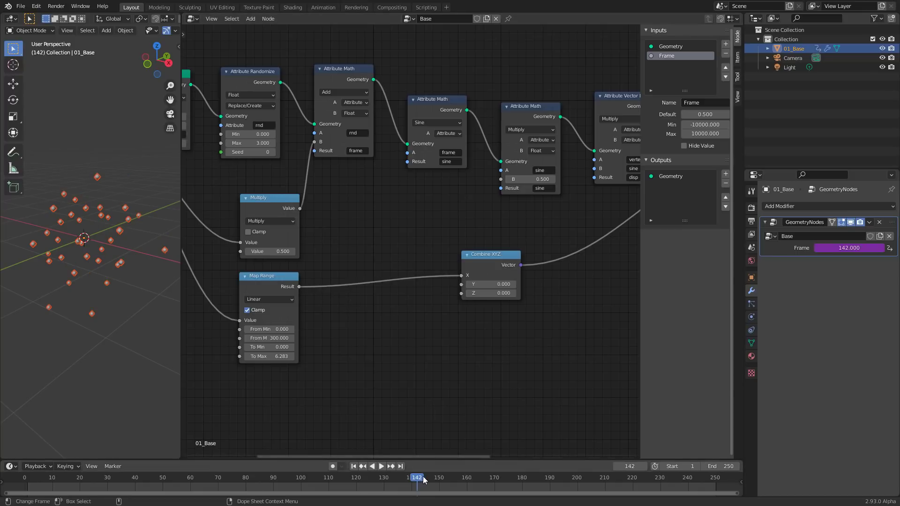
# Scrub back and play the animation to check the points' rotation around X
pyautogui.moveTo(37, 483); pyautogui.dragTo(30, 483)
pyautogui.click(387, 466)
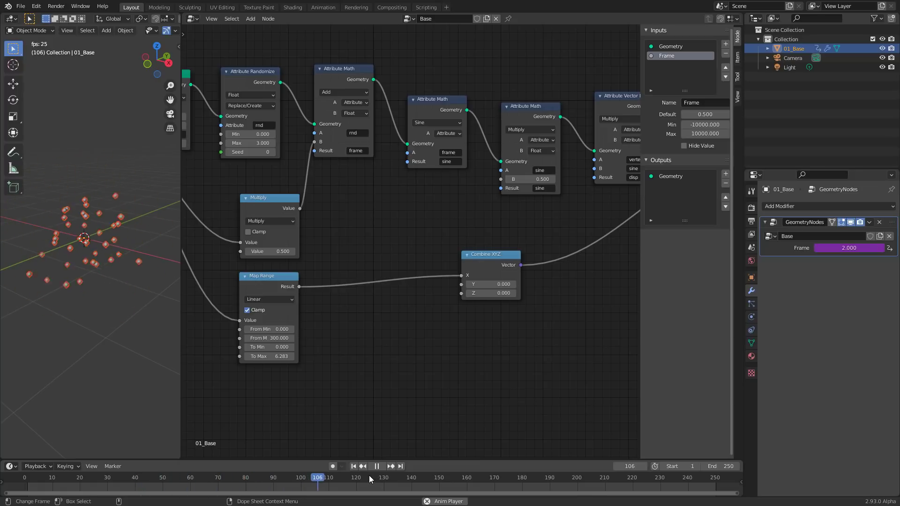
pyautogui.click(377, 466)
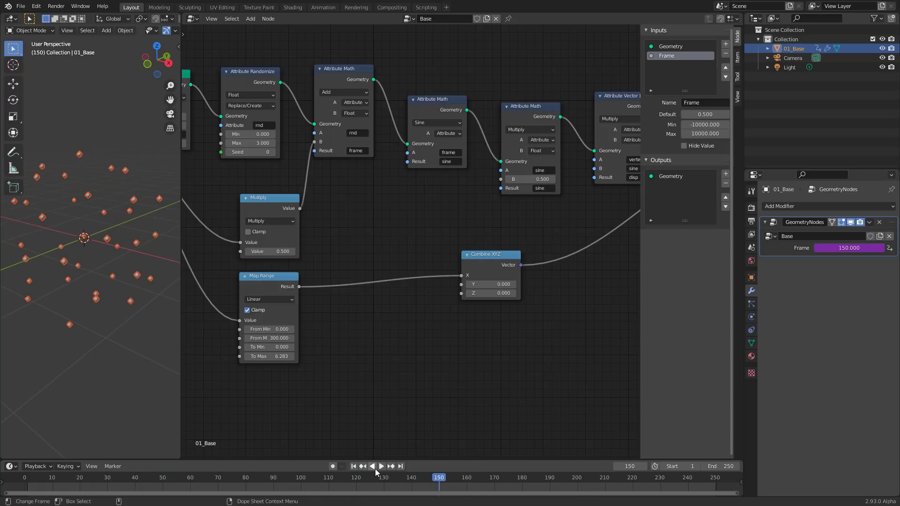
# Duplicate the Map Range node, feed its Value from the Group Input's Frame and connect its Result to Combine XYZ's Z input
pyautogui.click(263, 276)
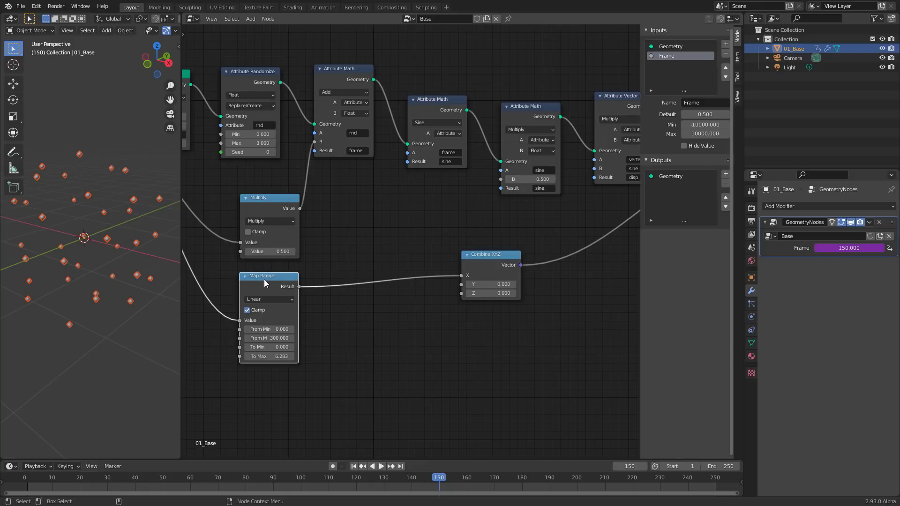
pyautogui.hotkey('shift', 'd')
pyautogui.click(329, 316)
pyautogui.moveTo(329, 316); pyautogui.dragTo(448, 305, button='middle')
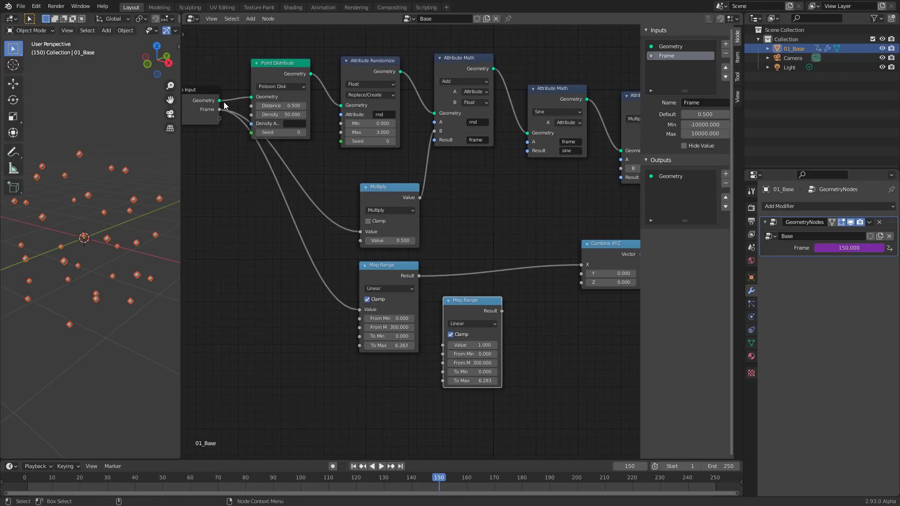
pyautogui.moveTo(220, 110); pyautogui.dragTo(443, 345)
pyautogui.moveTo(504, 339); pyautogui.dragTo(383, 330, button='middle')
pyautogui.moveTo(382, 302); pyautogui.dragTo(460, 273)
pyautogui.moveTo(415, 412); pyautogui.dragTo(450, 408, button='middle')
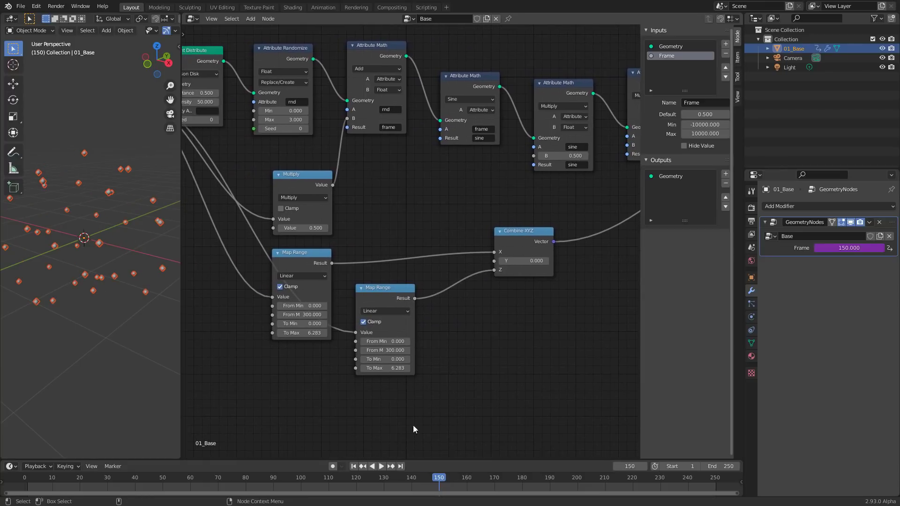
# Set the duplicated Map Range node's From Max to 150 and turn off its Clamp option
pyautogui.click(375, 353)
pyautogui.write('150')
pyautogui.press('Return')
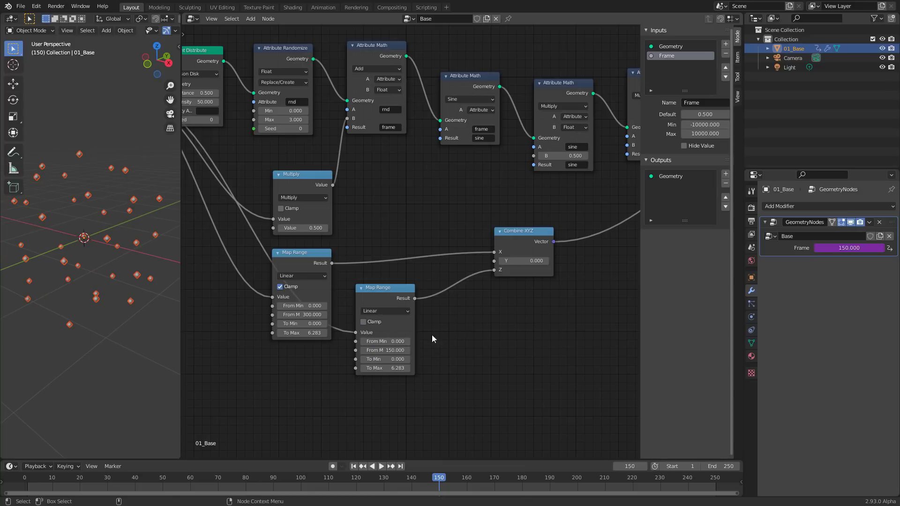
# Play the animation from the start to examine the combined X and Z rotation of the points
pyautogui.click(359, 478)
pyautogui.press('space')
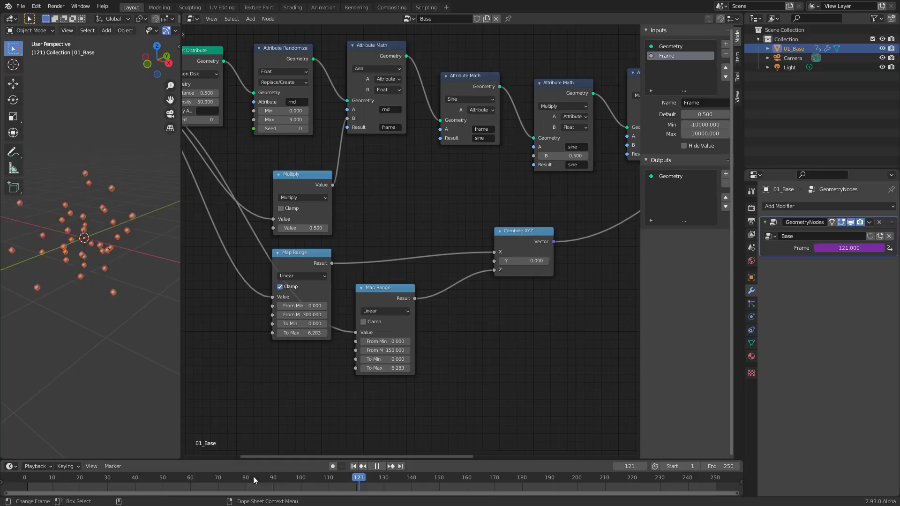
pyautogui.click(353, 466)
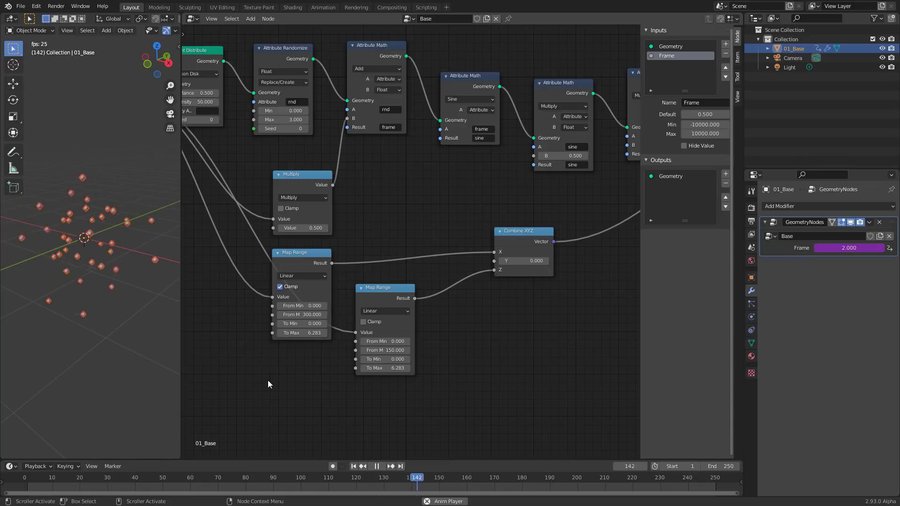
pyautogui.press('space')
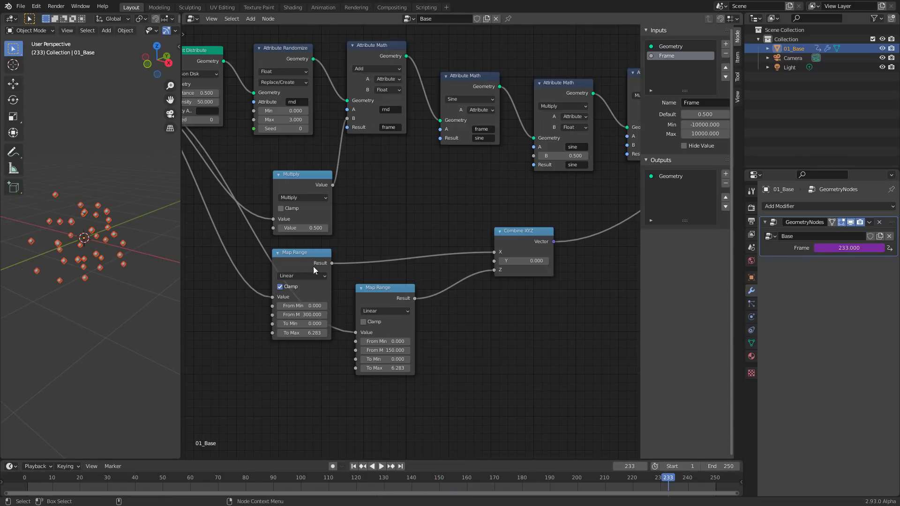
# Set the Multiply node's value to 0.05 and play the animation to preview the points' movement
pyautogui.click(321, 228)
pyautogui.write('0.05')
pyautogui.press('Return')
pyautogui.click(378, 467)
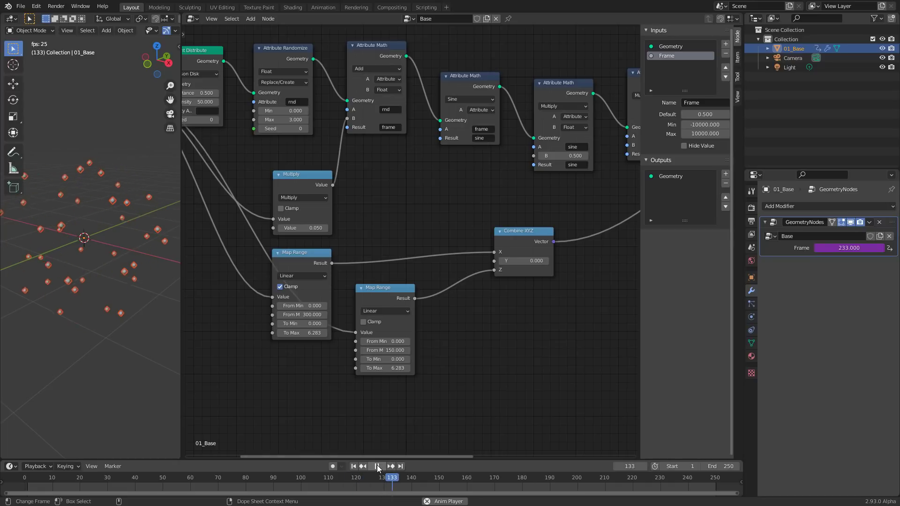
pyautogui.click(378, 466)
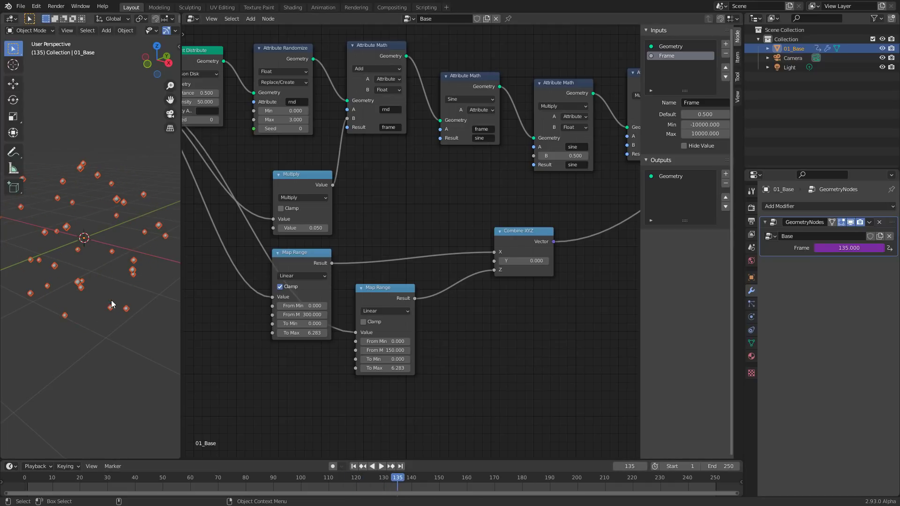
# Deselect the base object and add a plane mesh to the scene
pyautogui.moveTo(266, 330)
pyautogui.mouseDown(button='middle')
pyautogui.moveTo(381, 321)
pyautogui.moveTo(303, 330)
pyautogui.moveTo(268, 346)
pyautogui.mouseUp(button='middle')
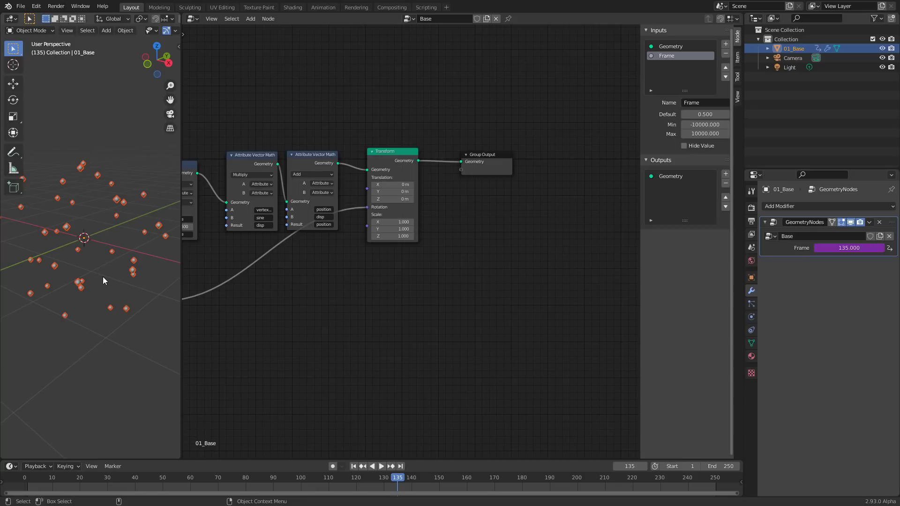
pyautogui.click(106, 359)
pyautogui.hotkey('shift', 'a')
pyautogui.moveTo(82, 315)
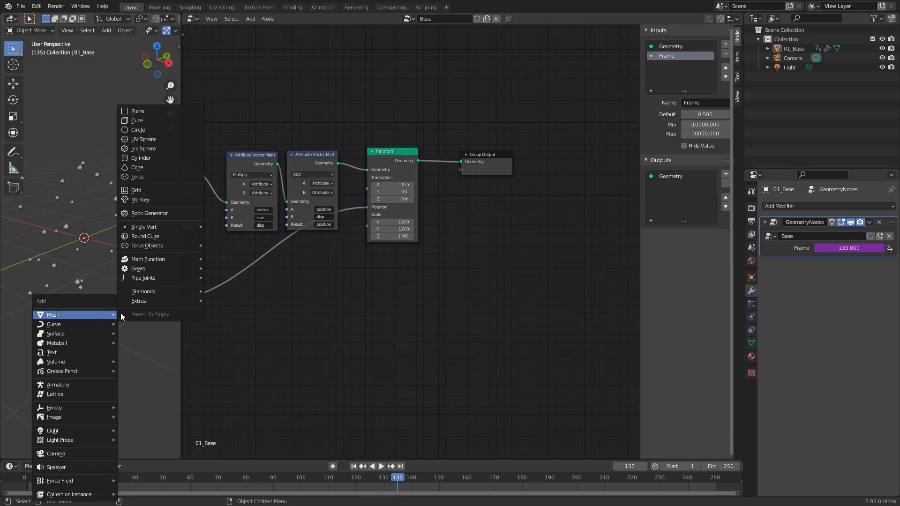
pyautogui.click(159, 111)
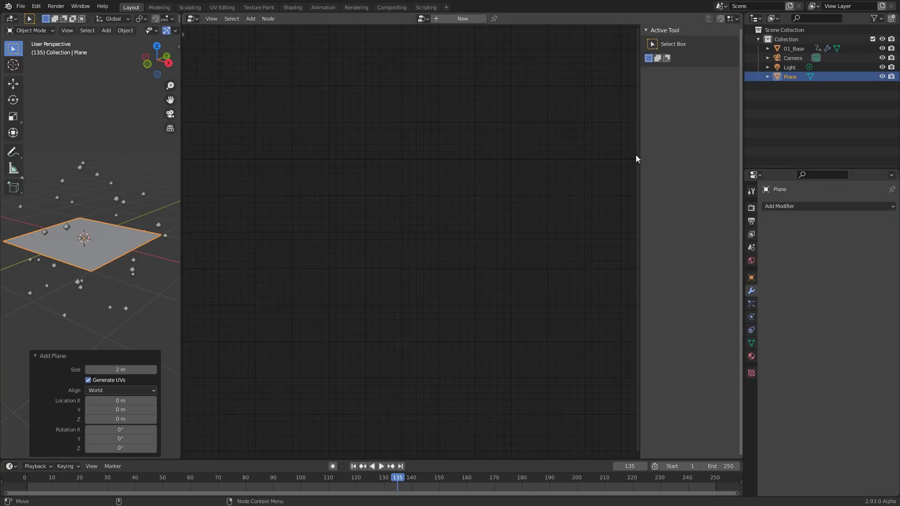
# Create a new geometry node tree on the plane and name it Instance
pyautogui.click(460, 19)
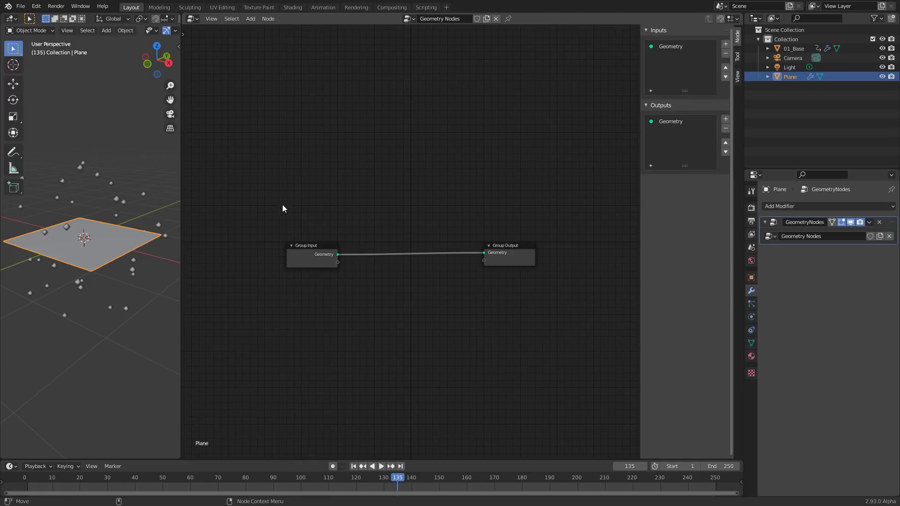
pyautogui.click(439, 19)
pyautogui.press('BackSpace')
pyautogui.write('Instance')
pyautogui.press('Return')
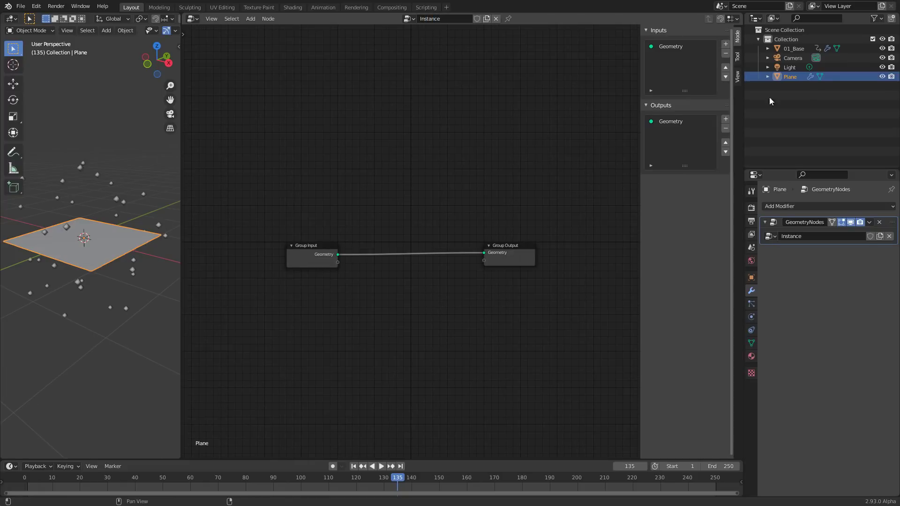
# Rename the plane object as 02_Instance
pyautogui.doubleClick(790, 76)
pyautogui.write('02')
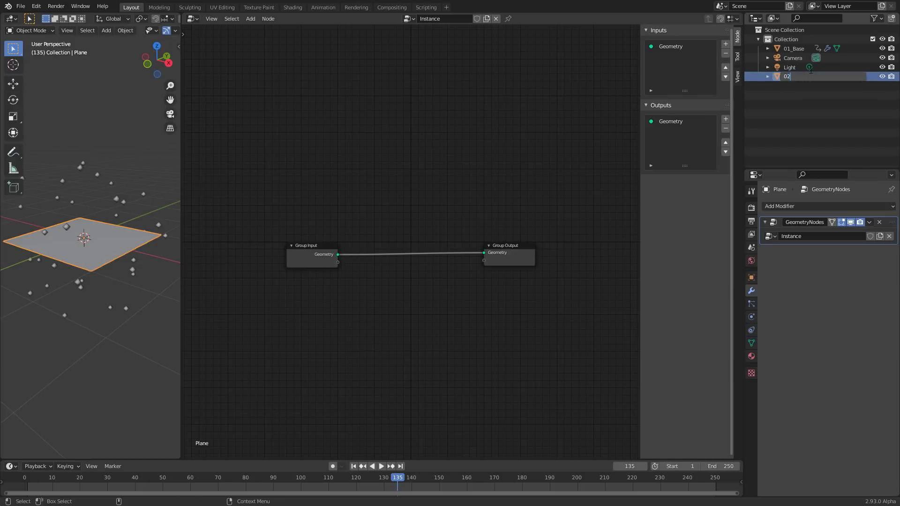
pyautogui.write('_Instance')
pyautogui.press('Return')
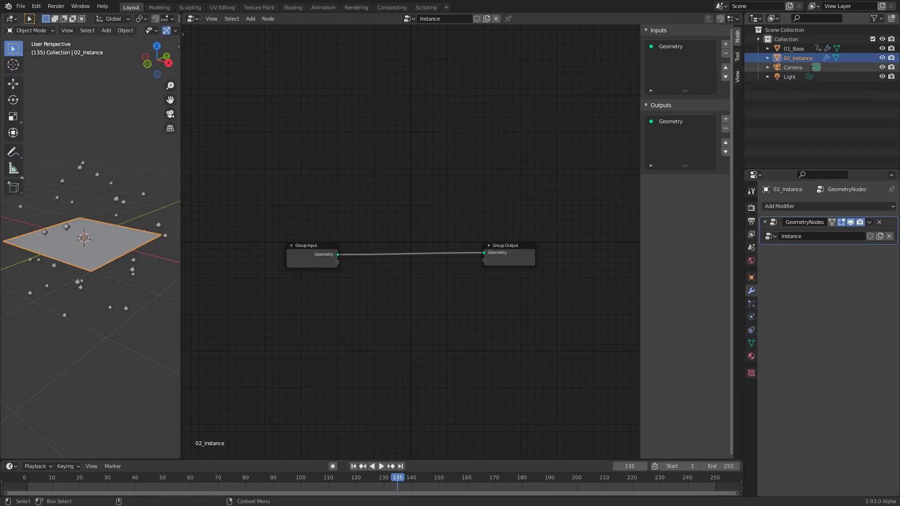
# Move the Group Input and Group Output nodes higher and farther apart, and deselect the 02_Instance object
pyautogui.moveTo(302, 254); pyautogui.dragTo(284, 180)
pyautogui.moveTo(504, 245); pyautogui.dragTo(516, 172)
pyautogui.click(88, 358)
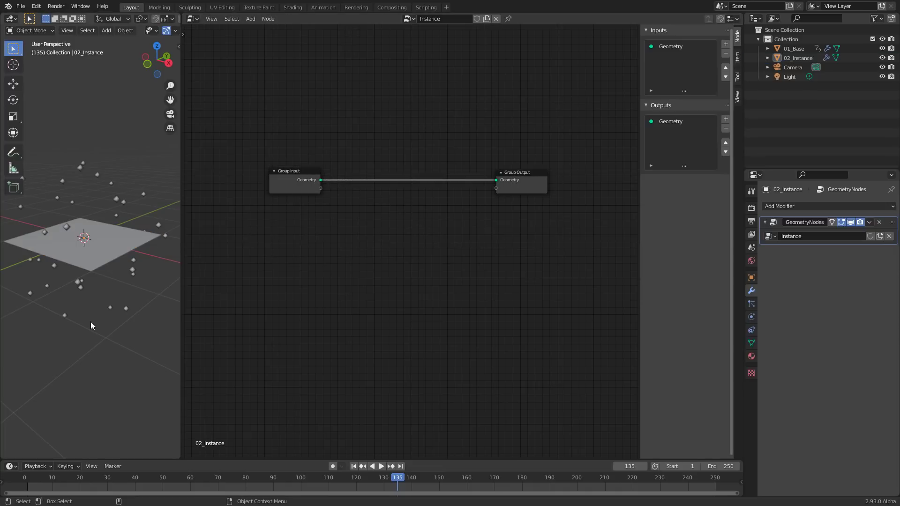
# Add an ico sphere mesh to the scene and rename it as TheInstance
pyautogui.hotkey('shift', 'a')
pyautogui.moveTo(52, 315)
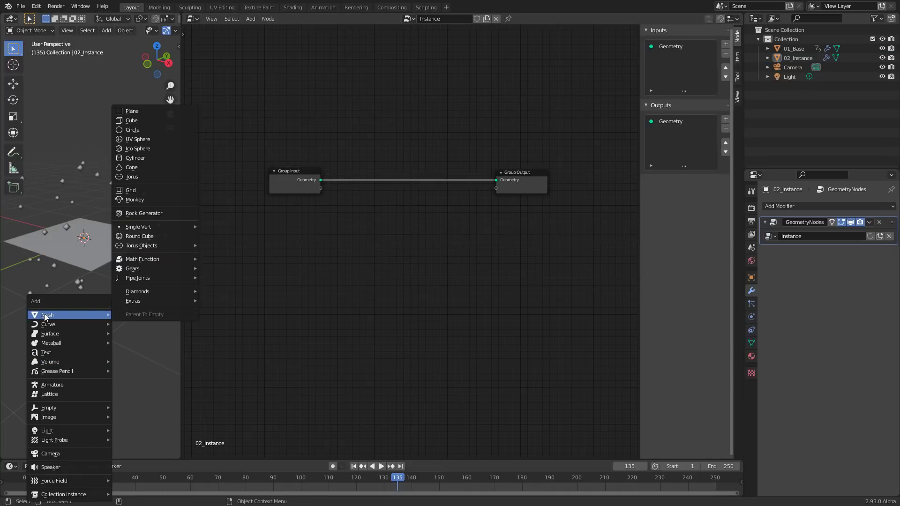
pyautogui.click(147, 150)
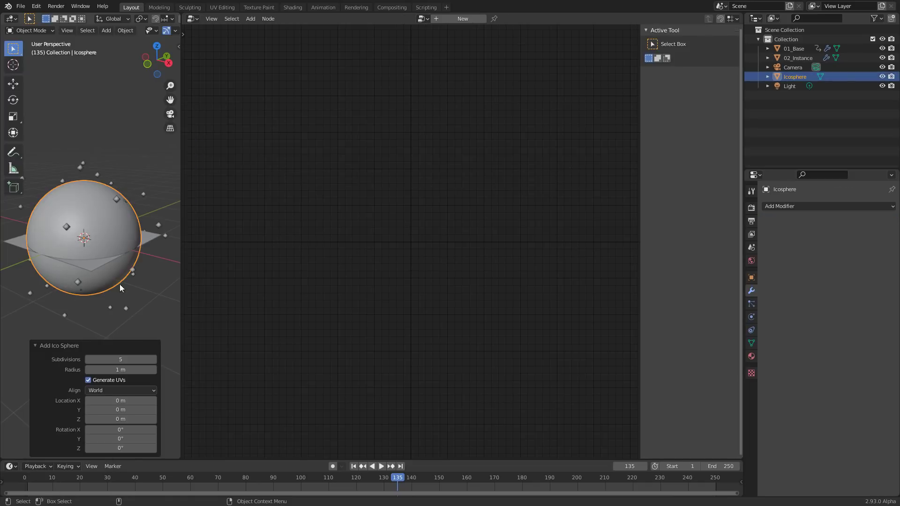
pyautogui.doubleClick(794, 76)
pyautogui.write('TheInst')
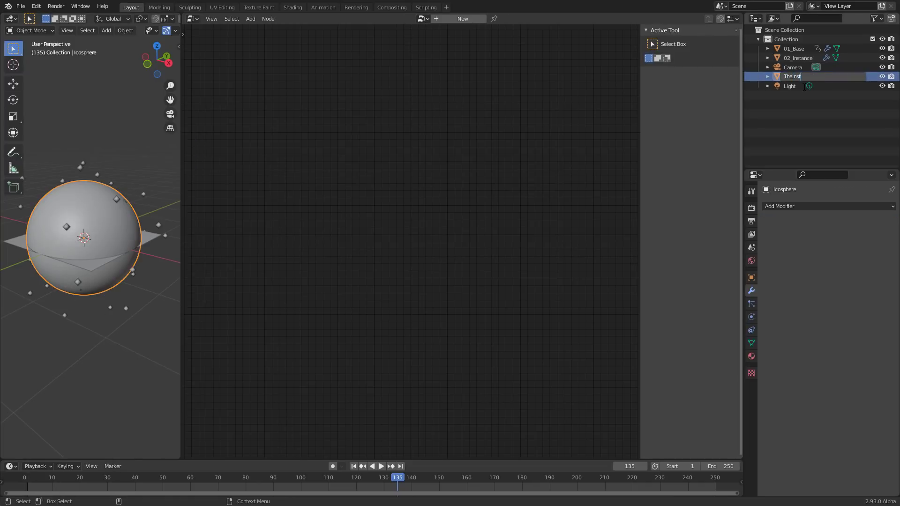
pyautogui.write('ance')
pyautogui.press('Return')
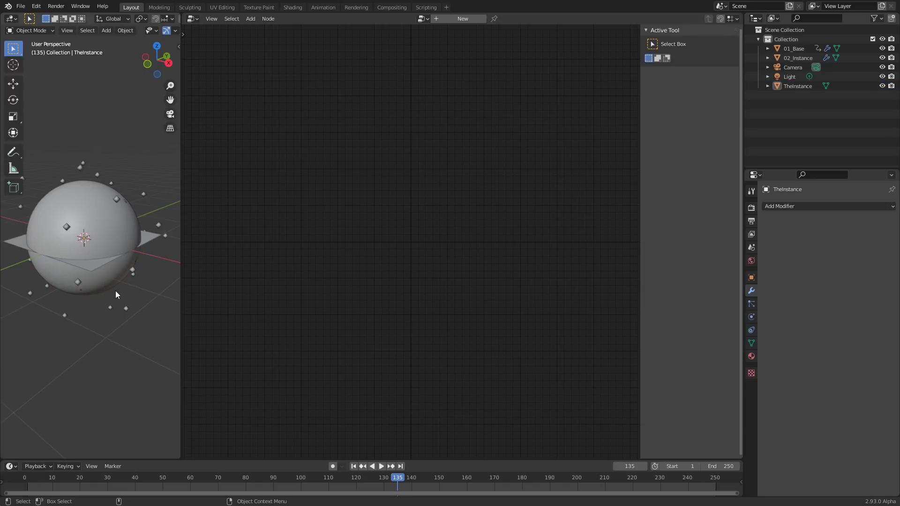
# Scale TheInstance's mesh down uniformly in Edit Mode to a very small sphere and return to Object Mode
pyautogui.press('Tab')
pyautogui.press('s')
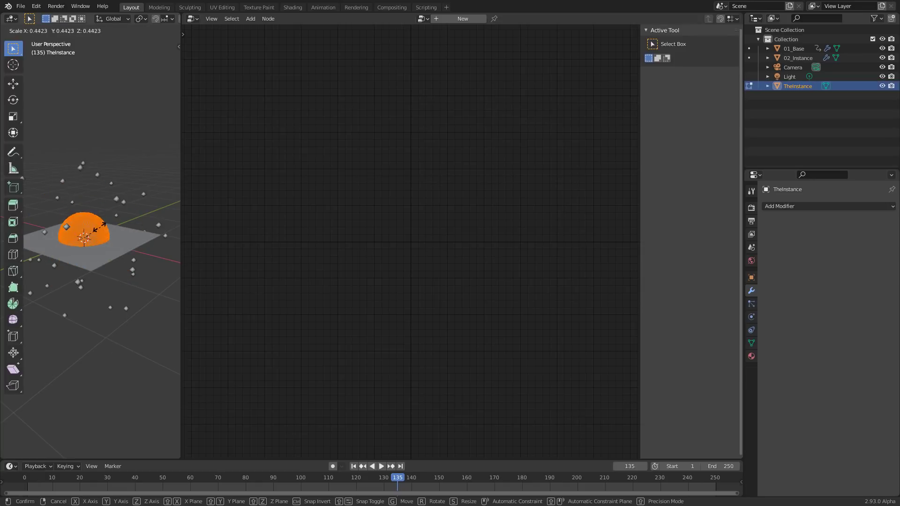
pyautogui.press('Return')
pyautogui.press('Tab')
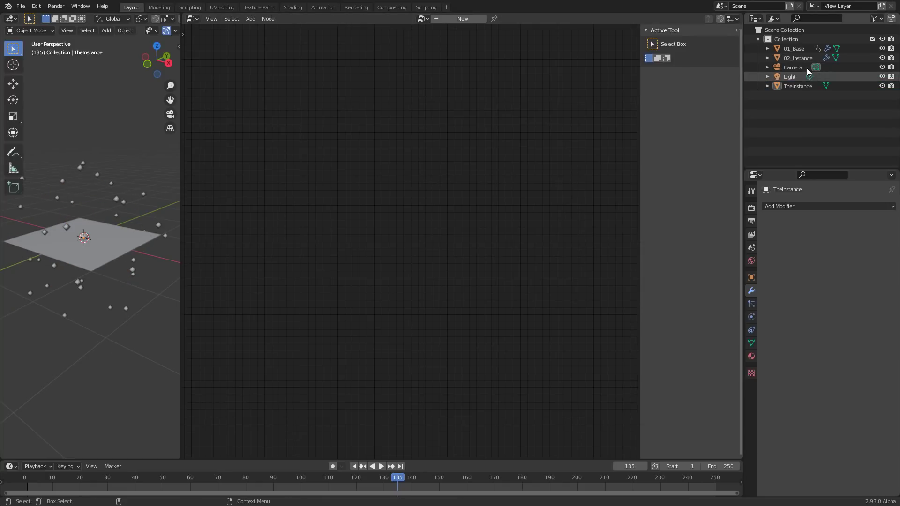
# Add an Object Info node below Group Input in 02_Instance's node tree and set its object to 01_Base
pyautogui.click(796, 59)
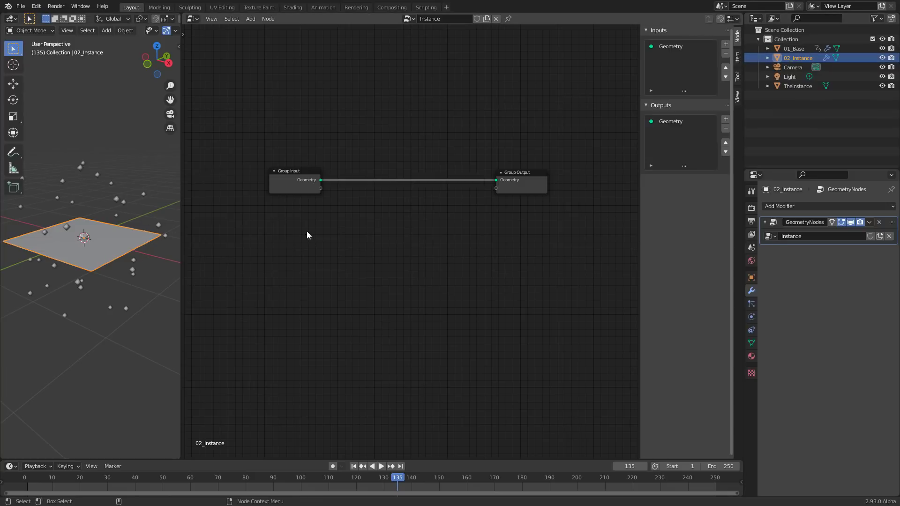
pyautogui.hotkey('shift', 'a')
pyautogui.press('Escape')
pyautogui.hotkey('shift', 'a')
pyautogui.moveTo(269, 255)
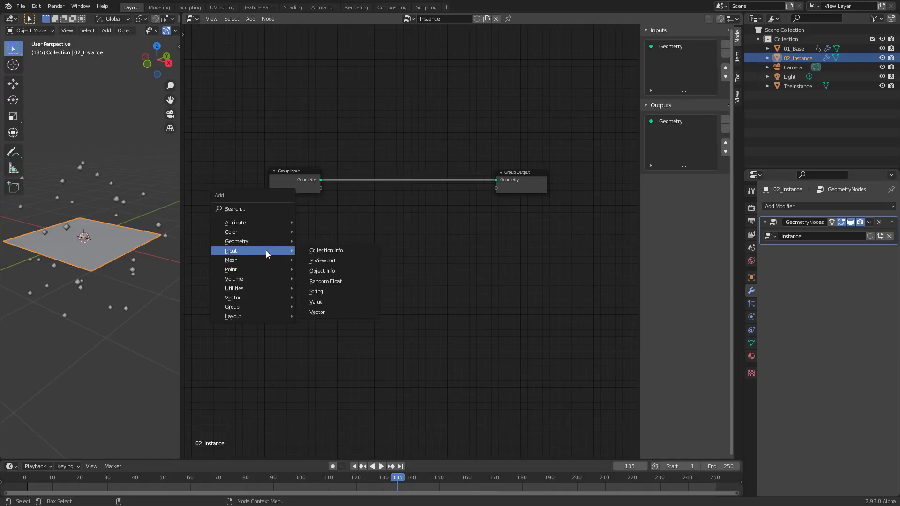
pyautogui.click(328, 271)
pyautogui.click(317, 251)
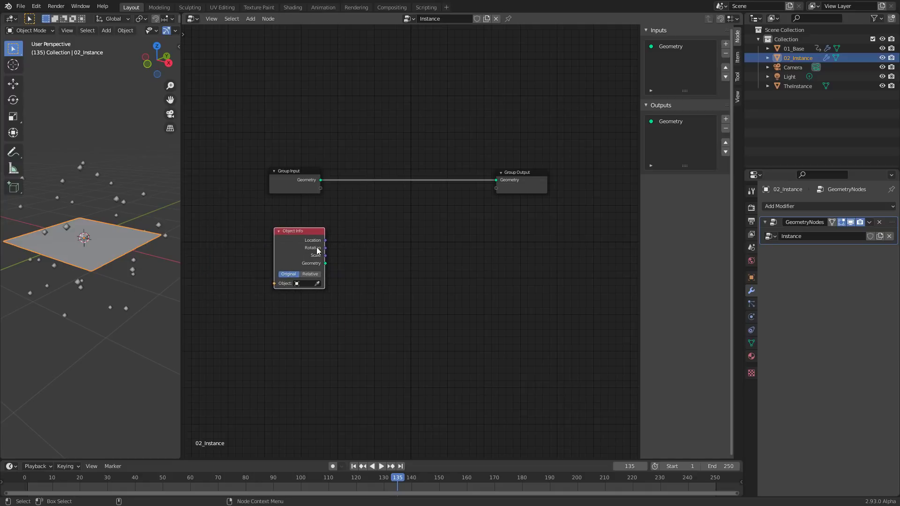
pyautogui.click(305, 284)
pyautogui.click(309, 295)
# Add a Point Instance node linked from Object Info's geometry to Group Output, with TheInstance as its object
pyautogui.hotkey('shift', 'a')
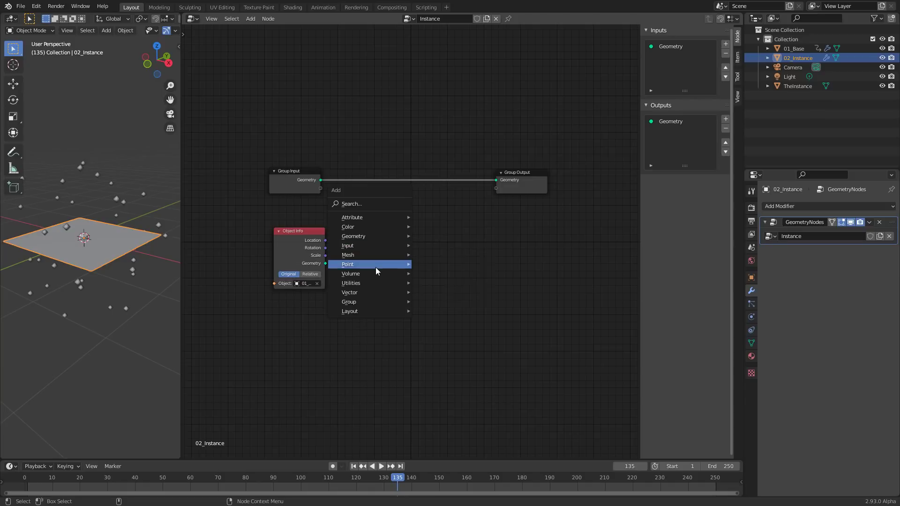
pyautogui.moveTo(376, 265)
pyautogui.click(444, 285)
pyautogui.click(379, 215)
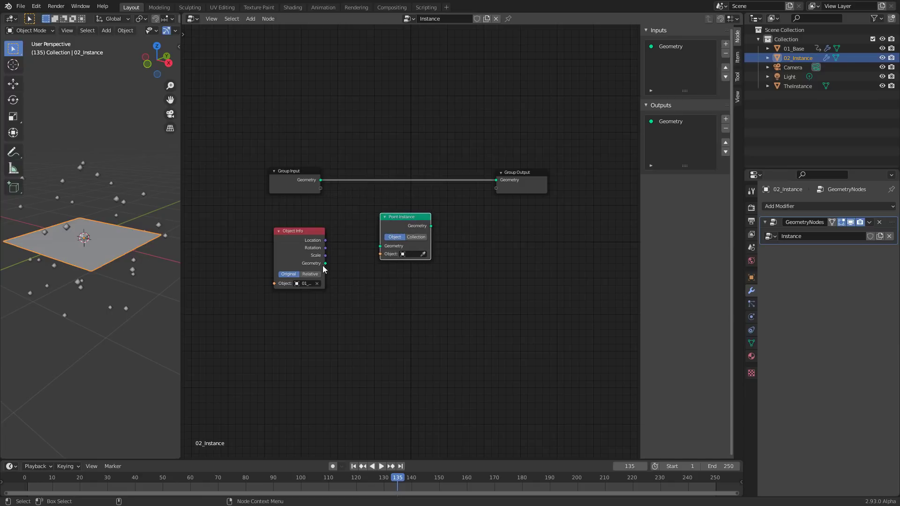
pyautogui.moveTo(324, 263); pyautogui.dragTo(381, 246)
pyautogui.moveTo(431, 226); pyautogui.dragTo(501, 179)
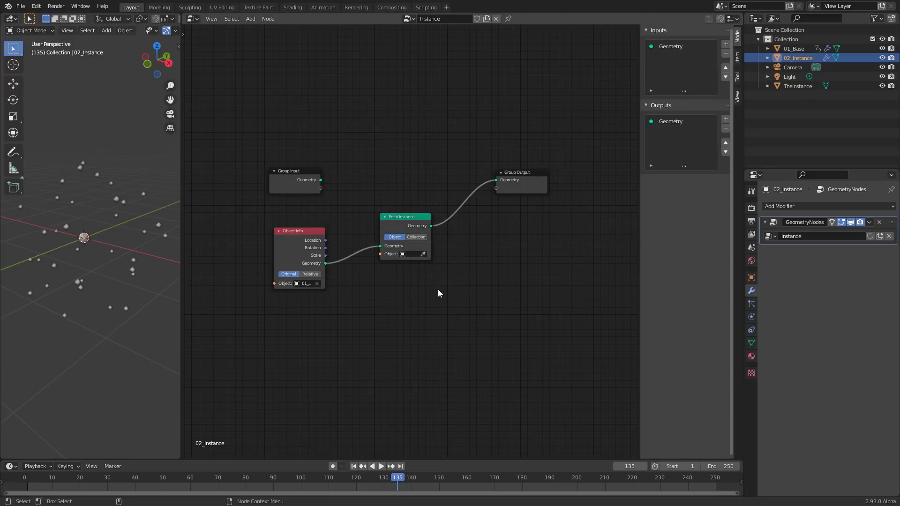
pyautogui.click(412, 254)
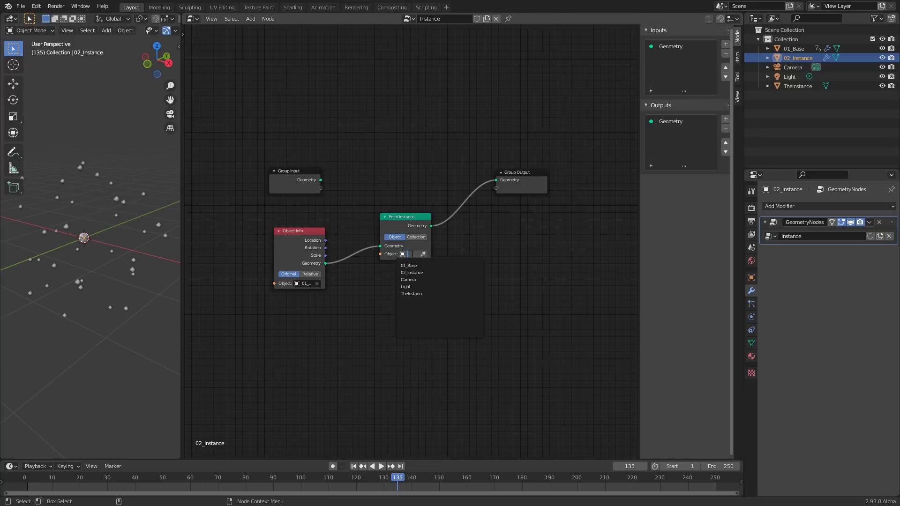
pyautogui.click(412, 294)
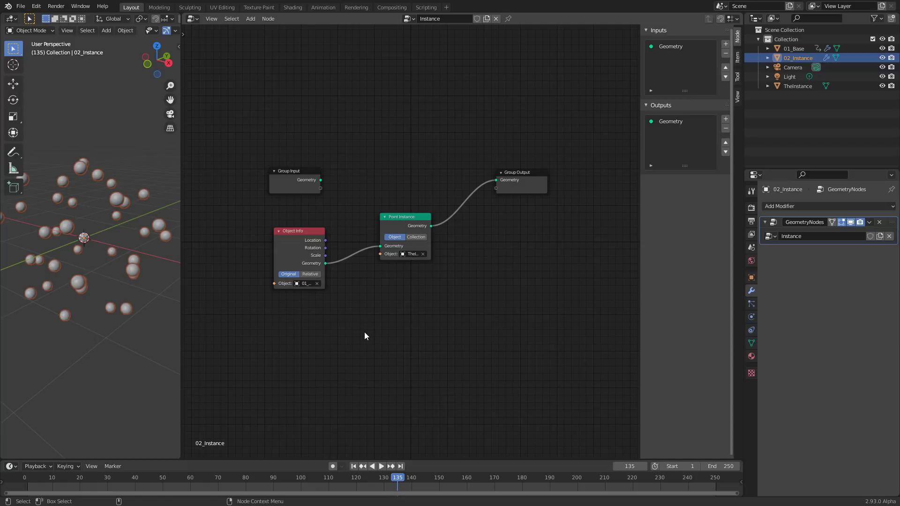
# Play the animation and scrub through the timeline to examine the motion of the instanced spheres
pyautogui.click(386, 479)
pyautogui.press('space')
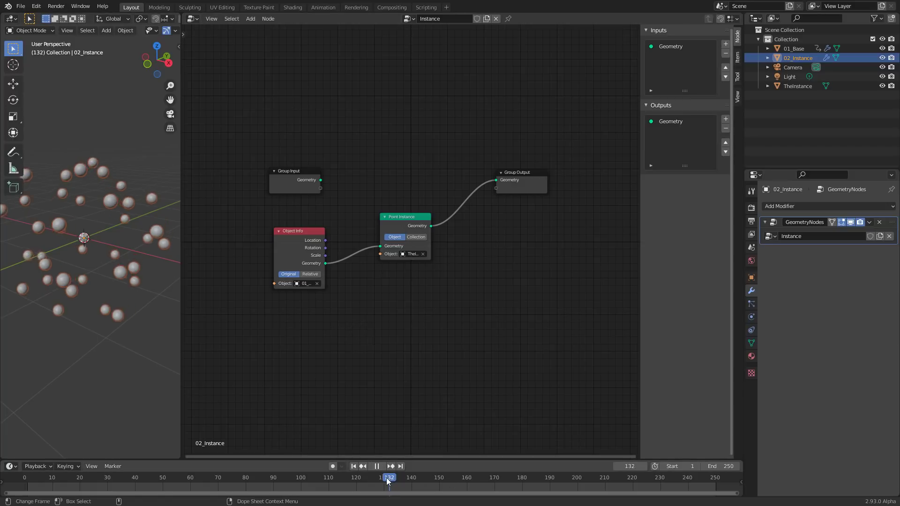
pyautogui.moveTo(386, 479); pyautogui.dragTo(559, 482)
pyautogui.press('Escape')
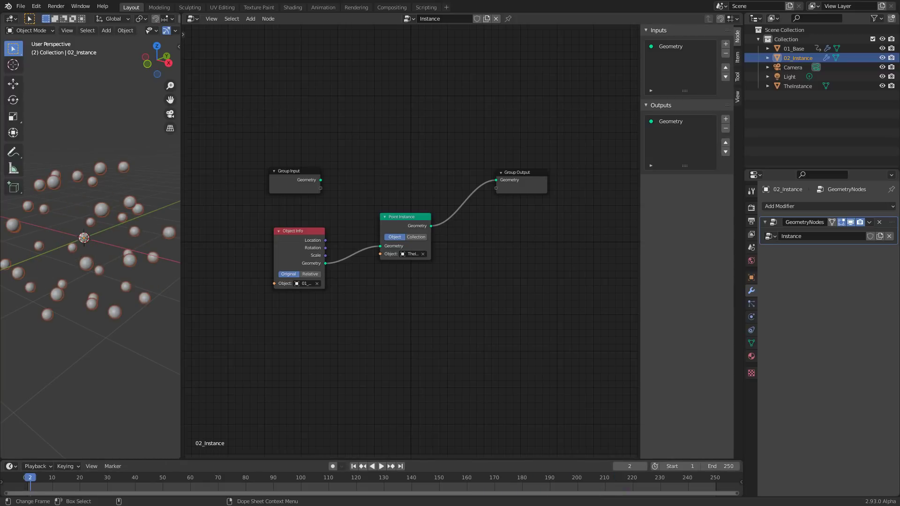
# Deselect 02_Instance and add a new ico sphere with 7 subdivisions
pyautogui.click(86, 384)
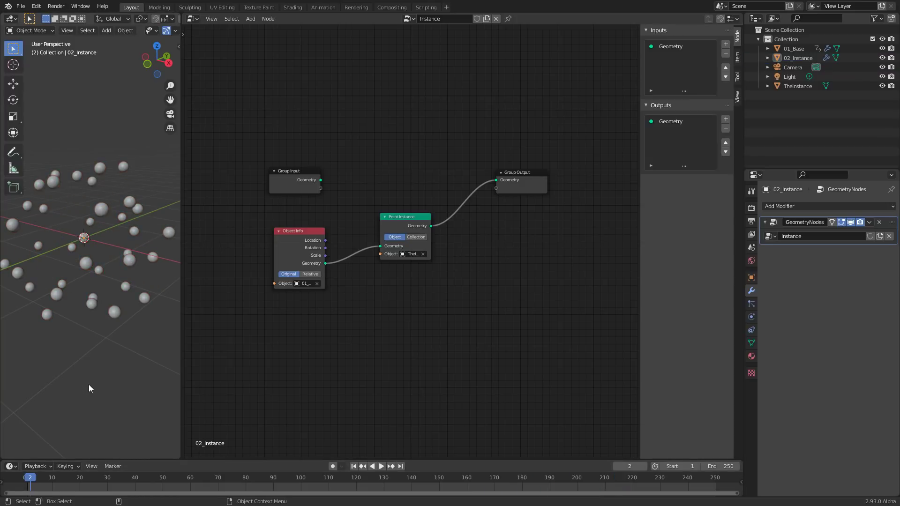
pyautogui.hotkey('shift', 'a')
pyautogui.moveTo(72, 315)
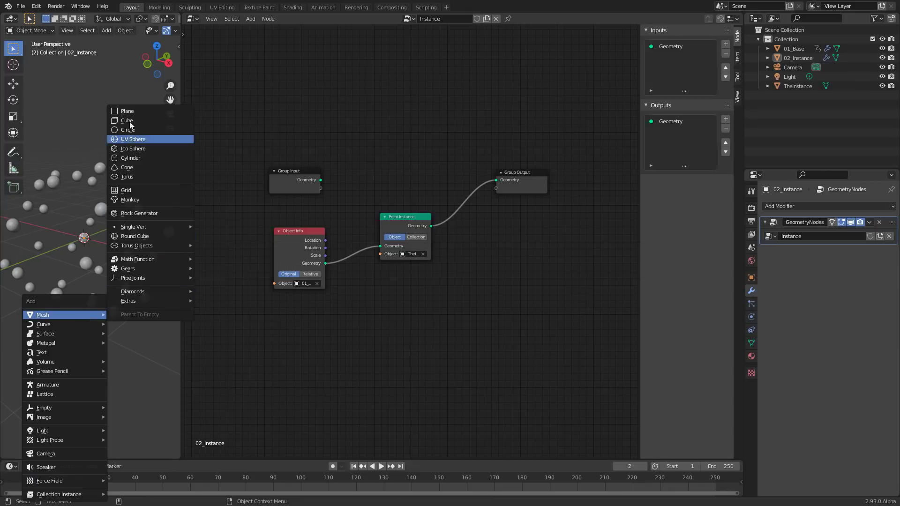
pyautogui.click(138, 149)
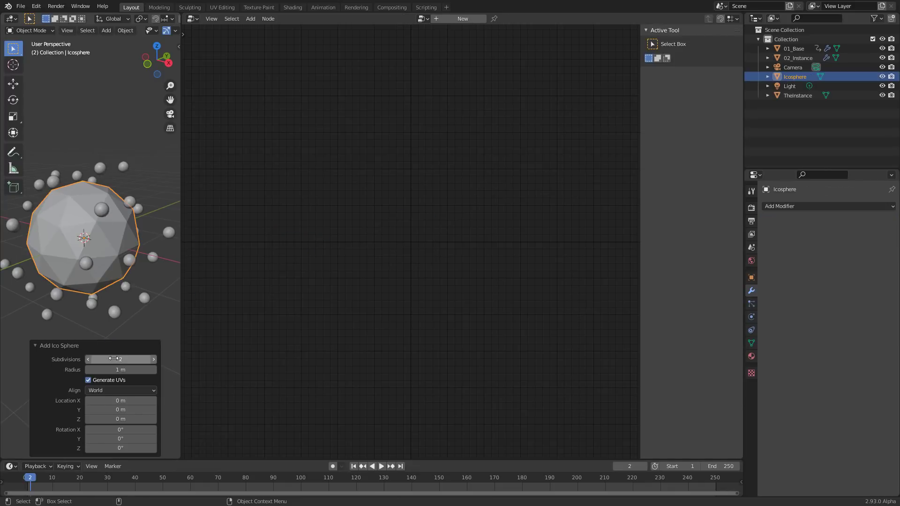
pyautogui.click(127, 360)
pyautogui.press('Return')
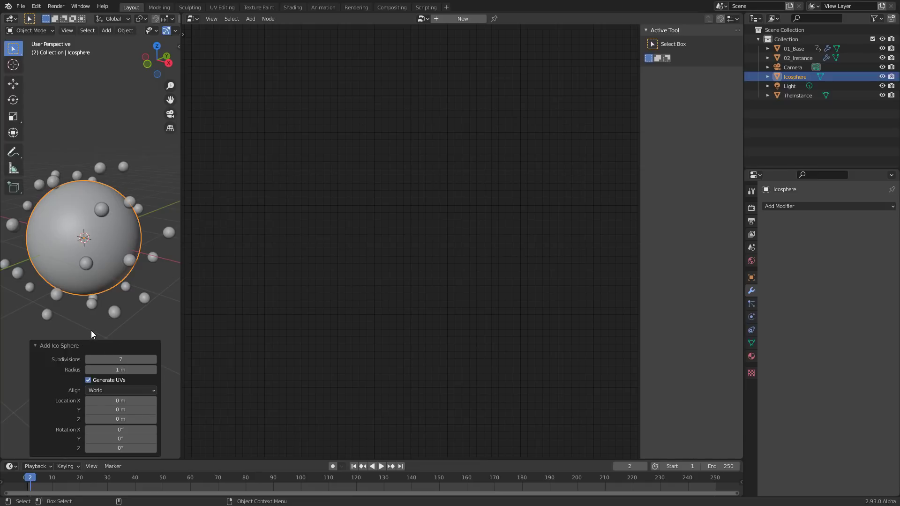
# Rename the new ico sphere as 03_Displace
pyautogui.doubleClick(795, 77)
pyautogui.write('03')
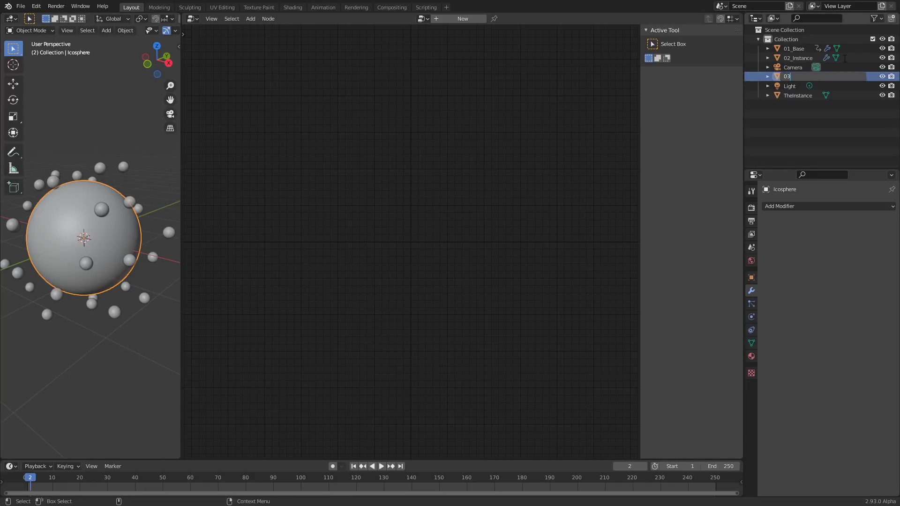
pyautogui.write('_Displace')
pyautogui.press('Return')
# Create a new geometry node tree on 03_Displace and name it Displace
pyautogui.click(457, 19)
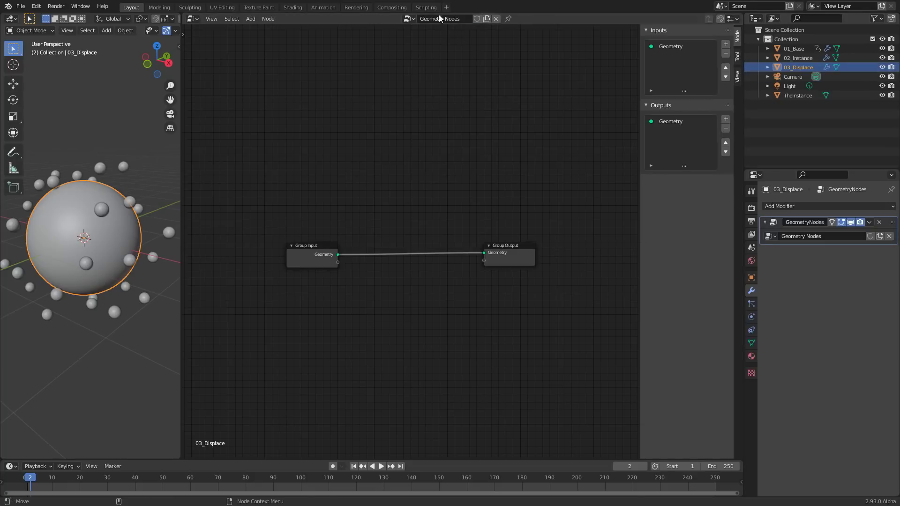
pyautogui.doubleClick(453, 18)
pyautogui.write('D')
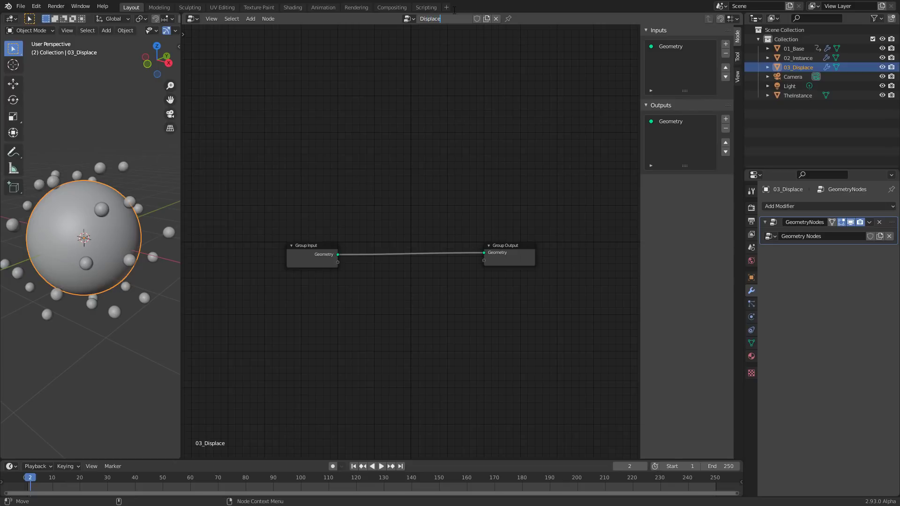
pyautogui.write('isplace')
pyautogui.press('Return')
# Move Group Input up and away from Group Output, and add an Object Info node below it referencing 01_Base
pyautogui.moveTo(313, 250); pyautogui.dragTo(262, 207)
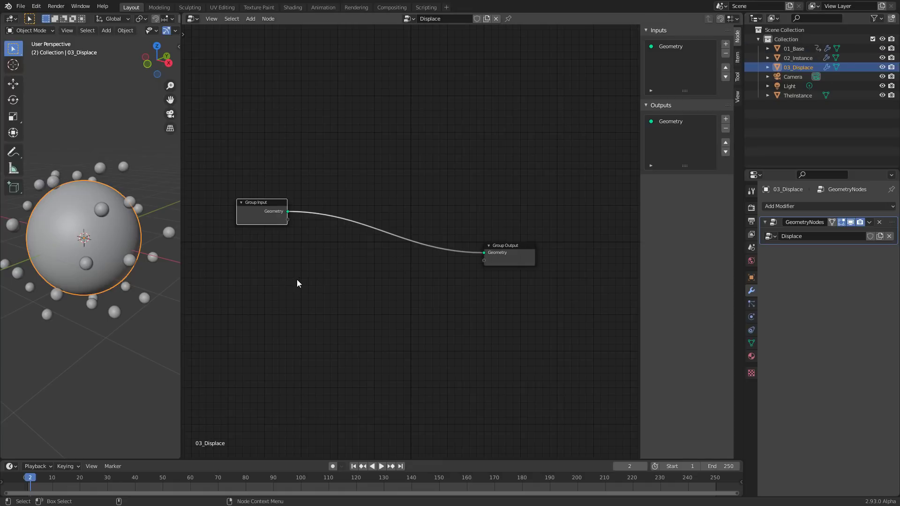
pyautogui.click(258, 295)
pyautogui.hotkey('shift', 'a')
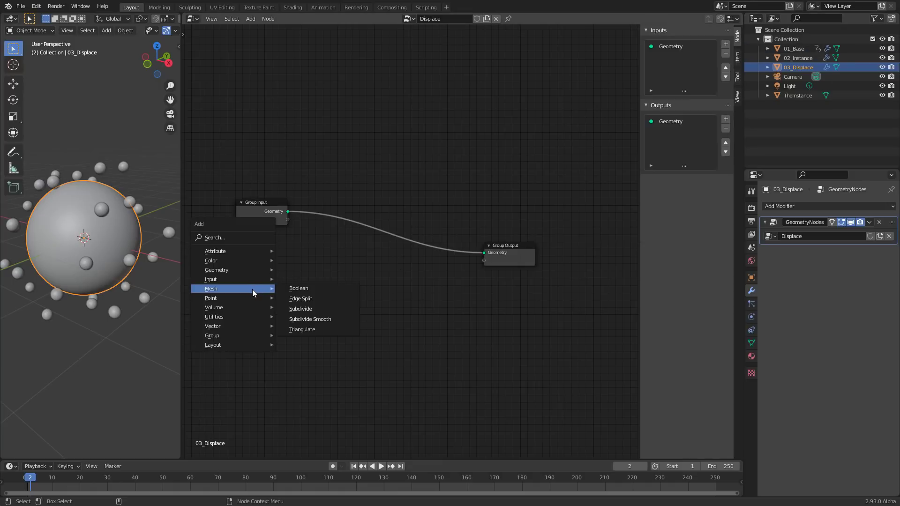
pyautogui.moveTo(247, 279)
pyautogui.click(319, 298)
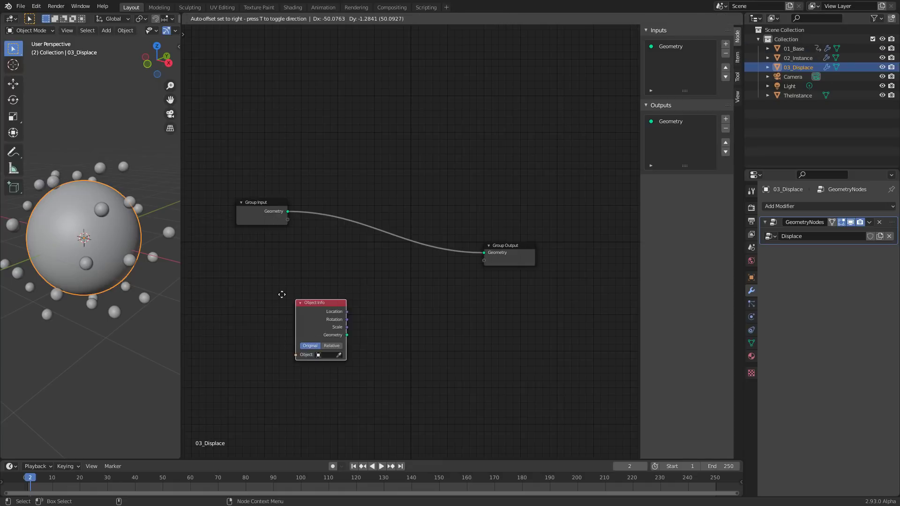
pyautogui.click(261, 284)
pyautogui.click(275, 309)
pyautogui.click(291, 320)
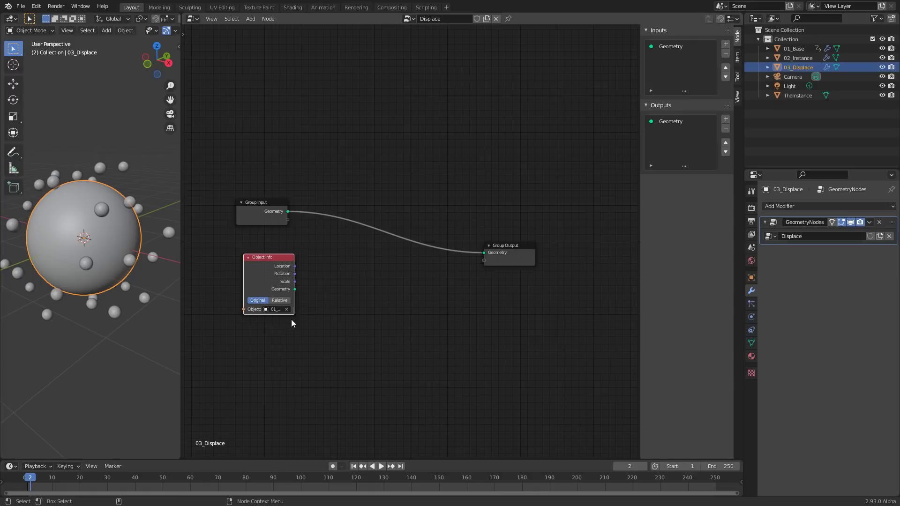
pyautogui.moveTo(188, 262); pyautogui.dragTo(234, 274, button='middle')
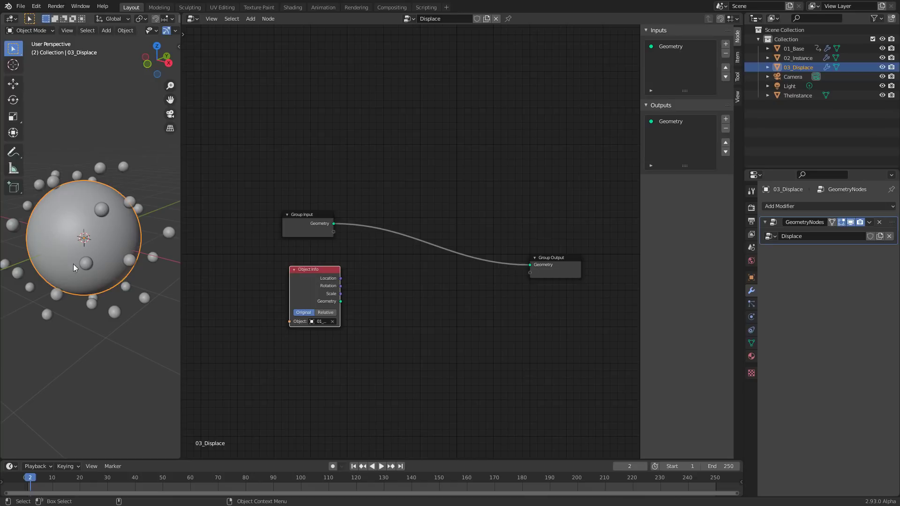
# Add an Attribute Proximity node beside Object Info and set its target geometry type to Points
pyautogui.click(374, 300)
pyautogui.hotkey('shift', 'a')
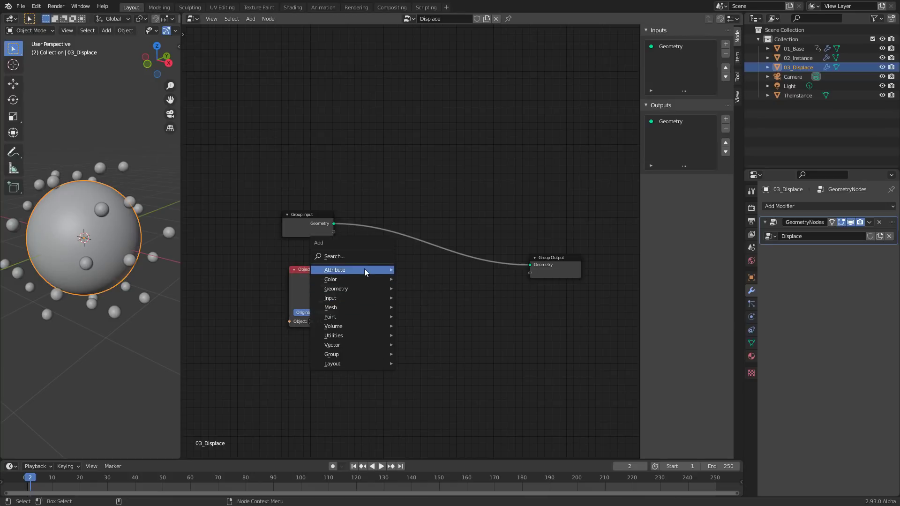
pyautogui.moveTo(365, 272)
pyautogui.click(449, 373)
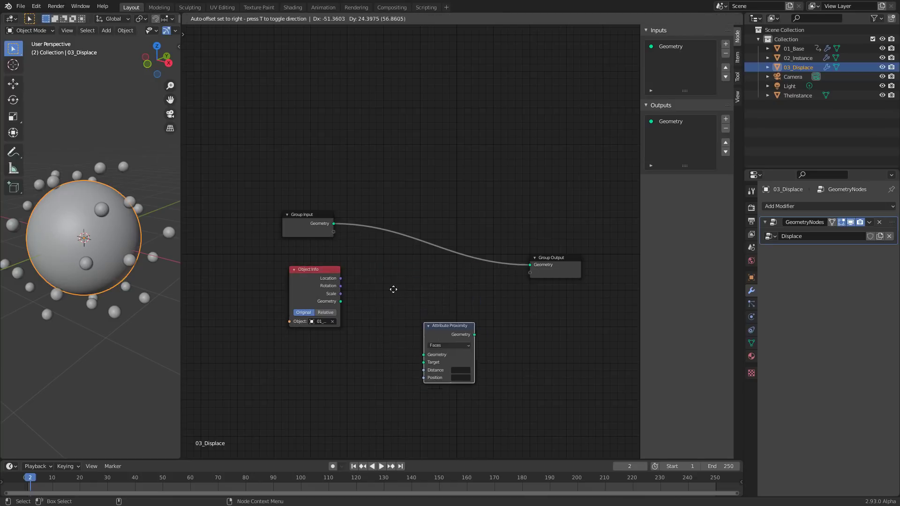
pyautogui.click(359, 260)
pyautogui.scroll(2, 434, 324)
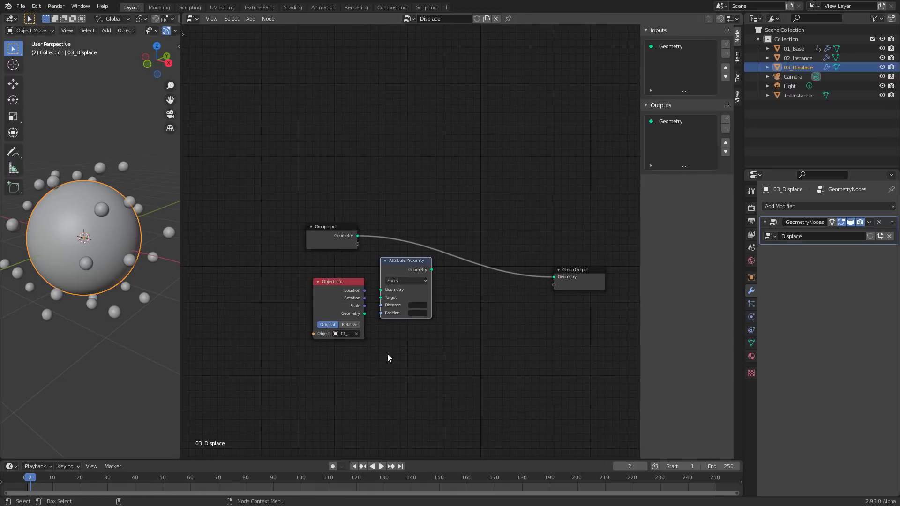
pyautogui.scroll(1, 415, 316)
pyautogui.click(404, 311)
pyautogui.click(382, 318)
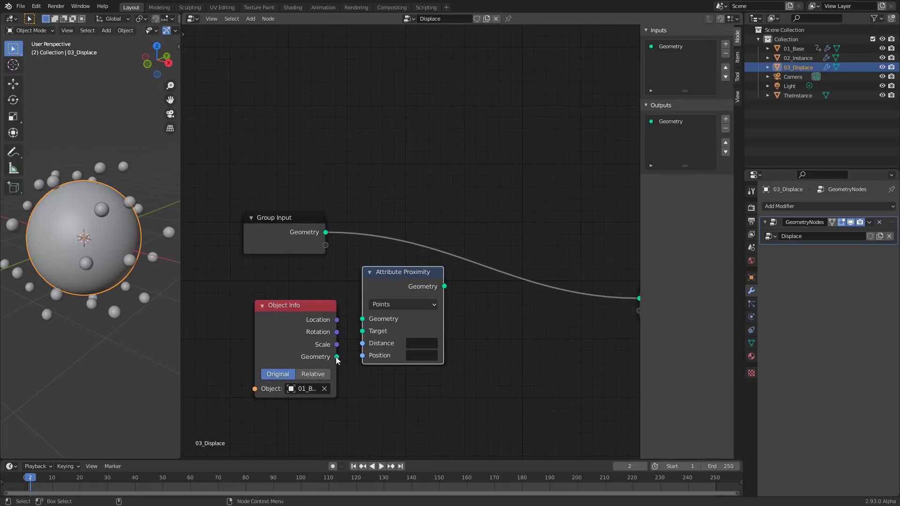
# Connect Object Info's geometry to Attribute Proximity's Target and Group Input's geometry to its Geometry input, shifting the node slightly away
pyautogui.moveTo(337, 357); pyautogui.dragTo(371, 332)
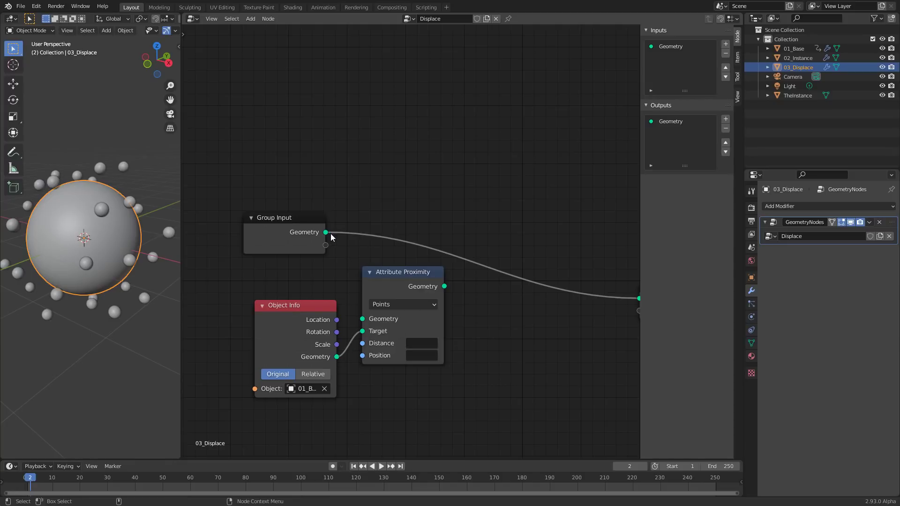
pyautogui.moveTo(327, 232); pyautogui.dragTo(370, 322)
pyautogui.moveTo(427, 308); pyautogui.dragTo(438, 304)
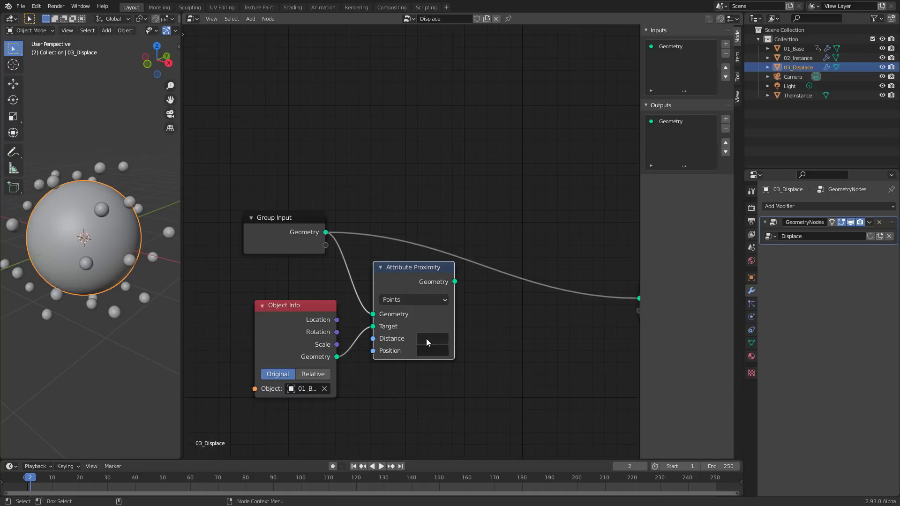
# Name the Attribute Proximity node's Distance attribute dist and connect its geometry output to Group Output
pyautogui.click(431, 340)
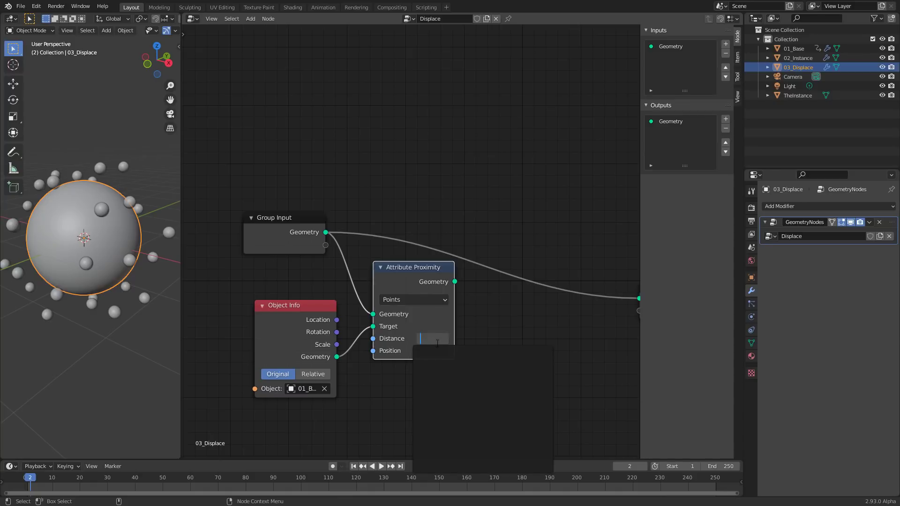
pyautogui.write('dist')
pyautogui.press('Return')
pyautogui.scroll(-2, 438, 342)
pyautogui.moveTo(410, 246); pyautogui.dragTo(599, 219)
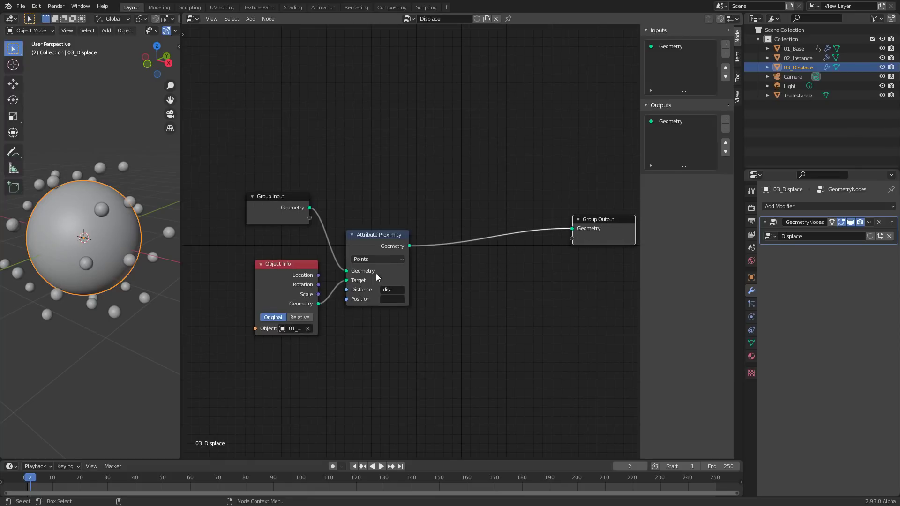
# Insert an Attribute Color Ramp node on the link between Attribute Proximity and Group Output
pyautogui.moveTo(483, 328); pyautogui.dragTo(424, 323, button='middle')
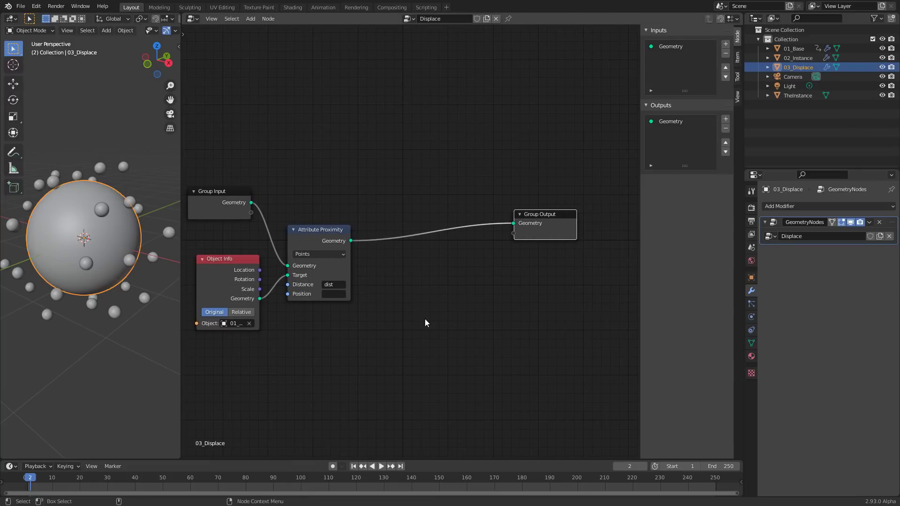
pyautogui.click(425, 323)
pyautogui.hotkey('shift', 'a')
pyautogui.moveTo(406, 318)
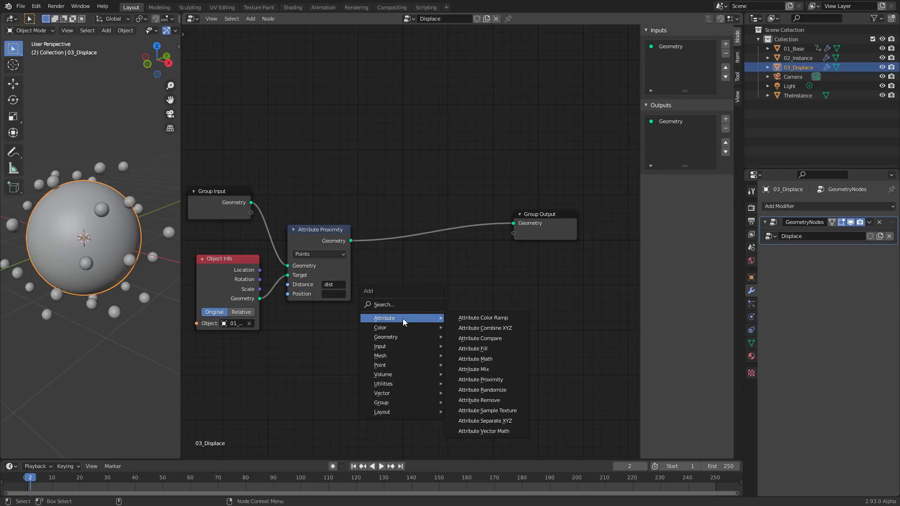
pyautogui.click(483, 318)
pyautogui.click(460, 275)
pyautogui.moveTo(462, 278); pyautogui.dragTo(444, 232)
# Set the Attribute Color Ramp's Attribute to dist and its Result to Col
pyautogui.click(453, 305)
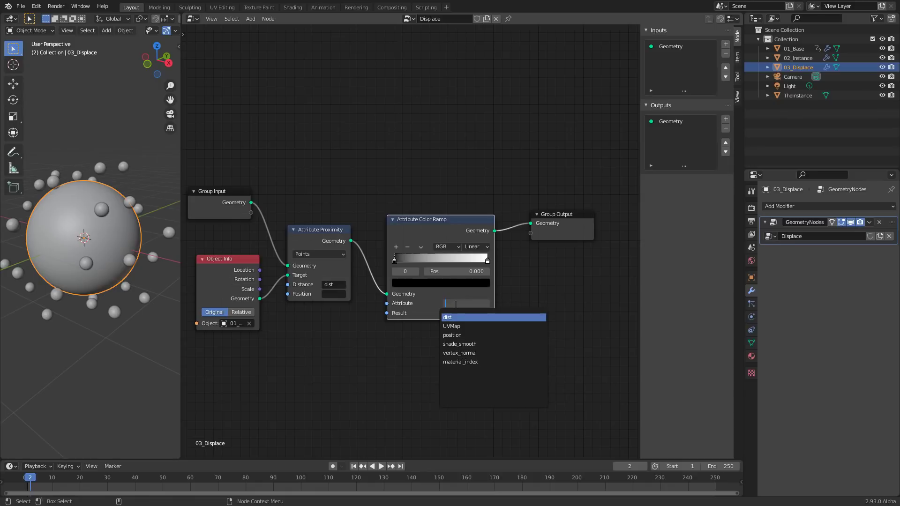
pyautogui.click(454, 317)
pyautogui.click(454, 314)
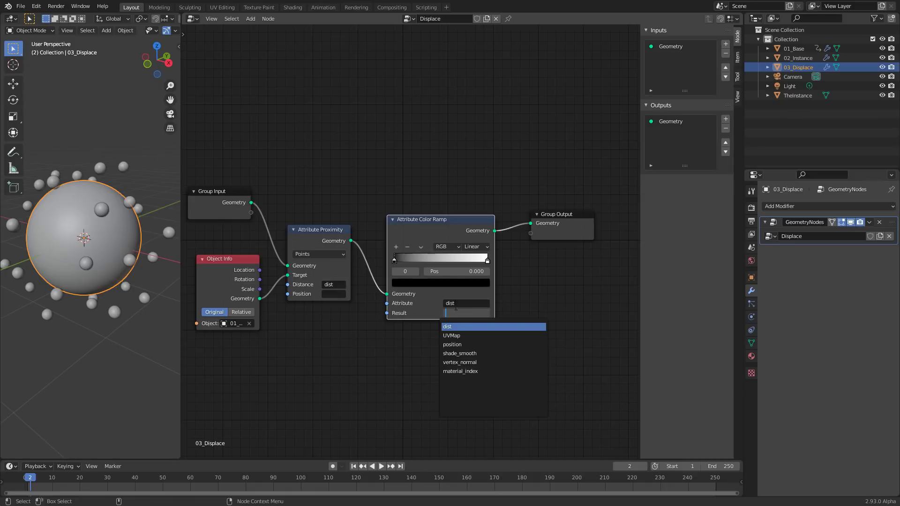
pyautogui.write('Col')
pyautogui.press('Return')
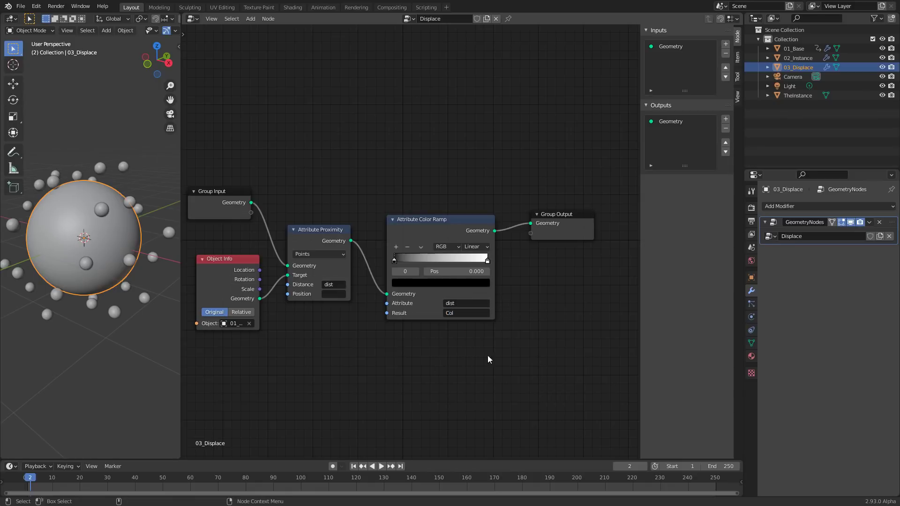
# Add a vertex color layer to the 03_Displace mesh's object data
pyautogui.click(752, 343)
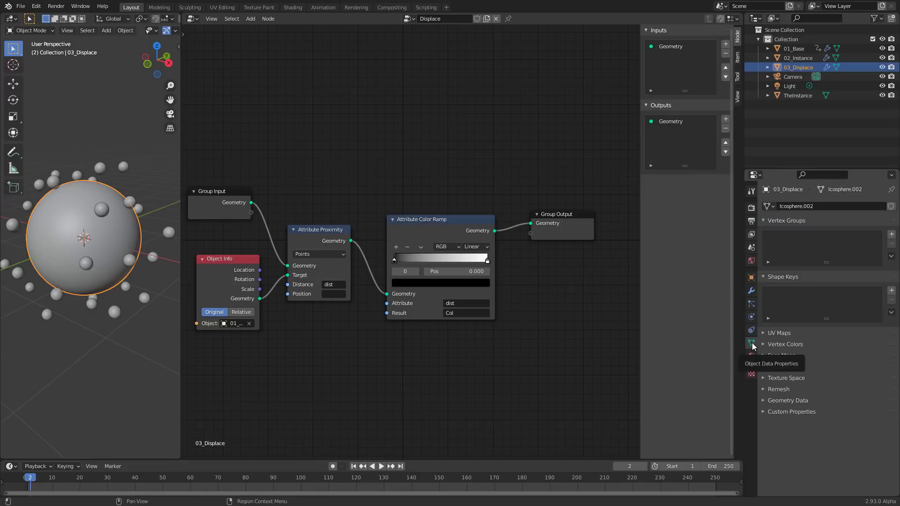
pyautogui.click(782, 346)
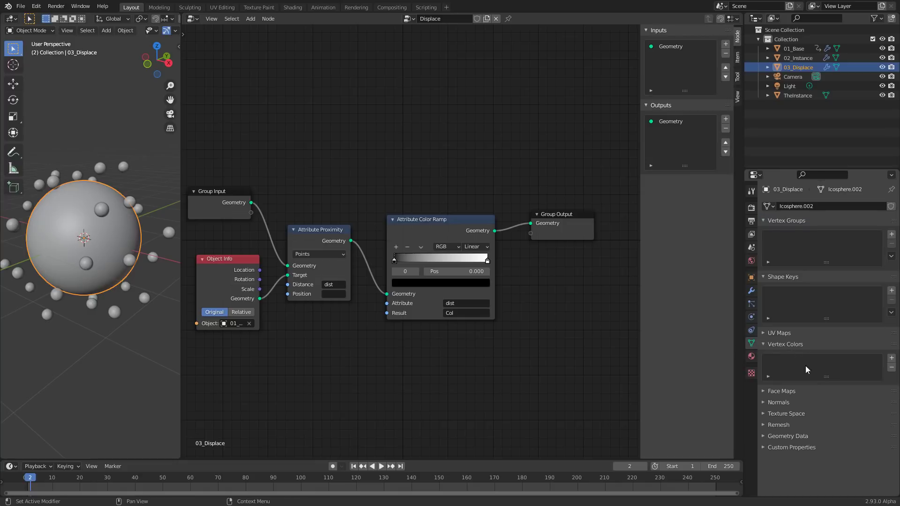
pyautogui.click(892, 359)
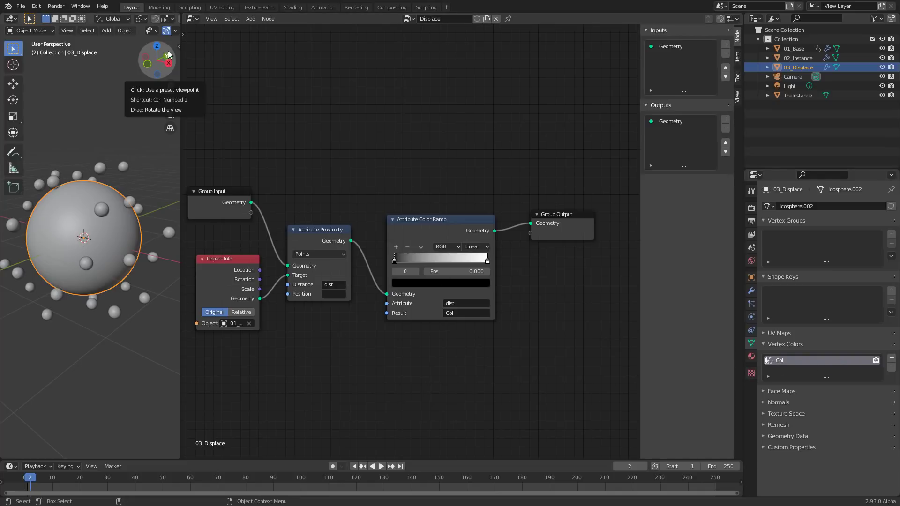
# Set the 3D viewport's solid shading color to Vertex
pyautogui.scroll(-5, 154, 30)
pyautogui.click(173, 31)
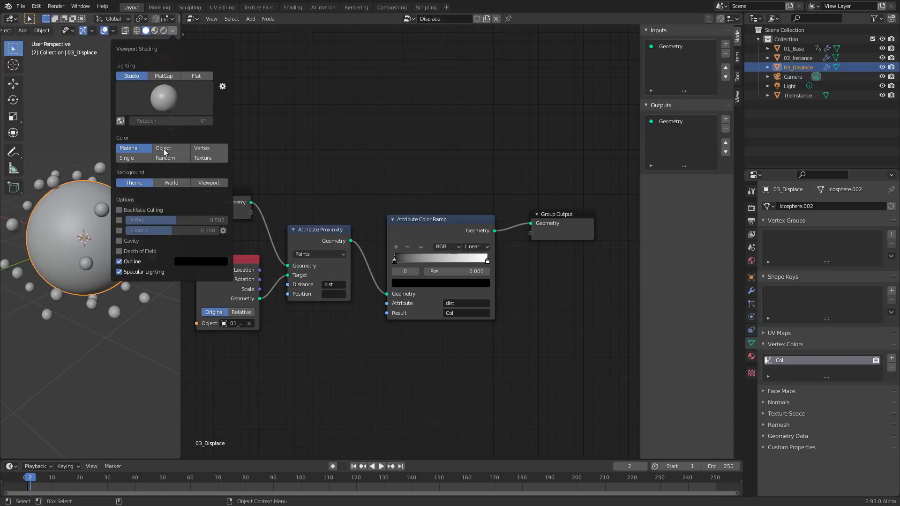
pyautogui.click(214, 147)
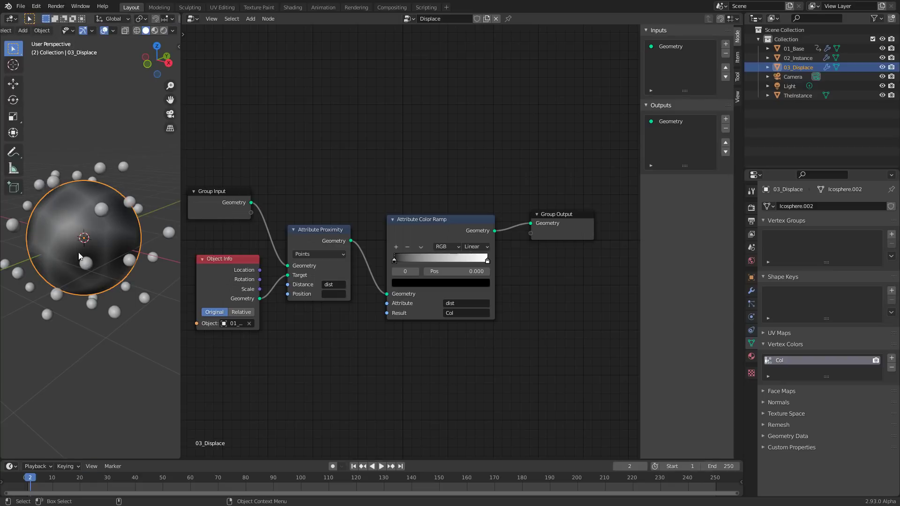
# Play the animation and stop it at frame 76, and move the color ramp's white stop to position 0.391
pyautogui.press('space')
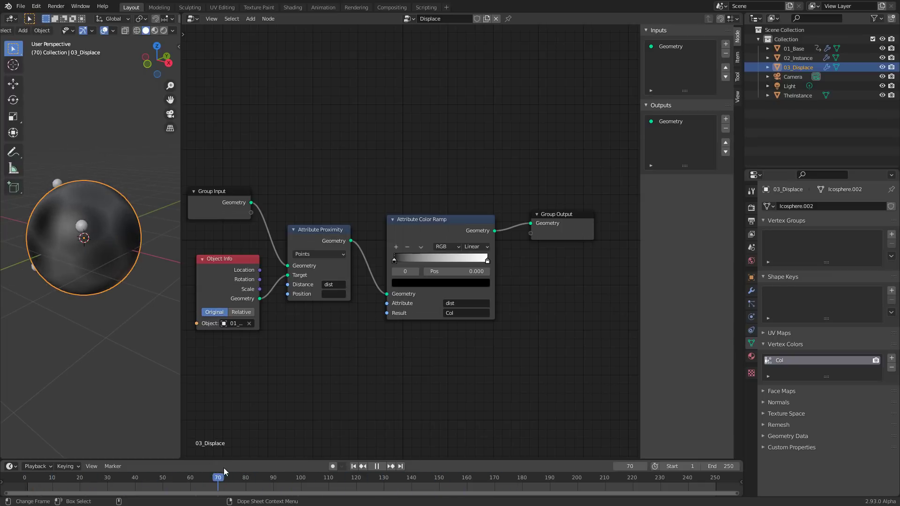
pyautogui.press('space')
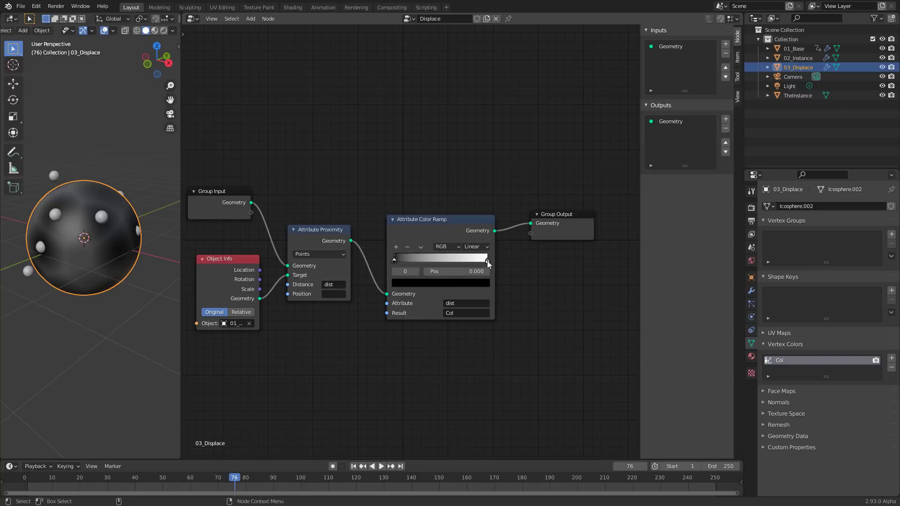
pyautogui.moveTo(488, 264)
pyautogui.mouseDown()
pyautogui.moveTo(423, 269)
pyautogui.moveTo(427, 251)
pyautogui.mouseUp()
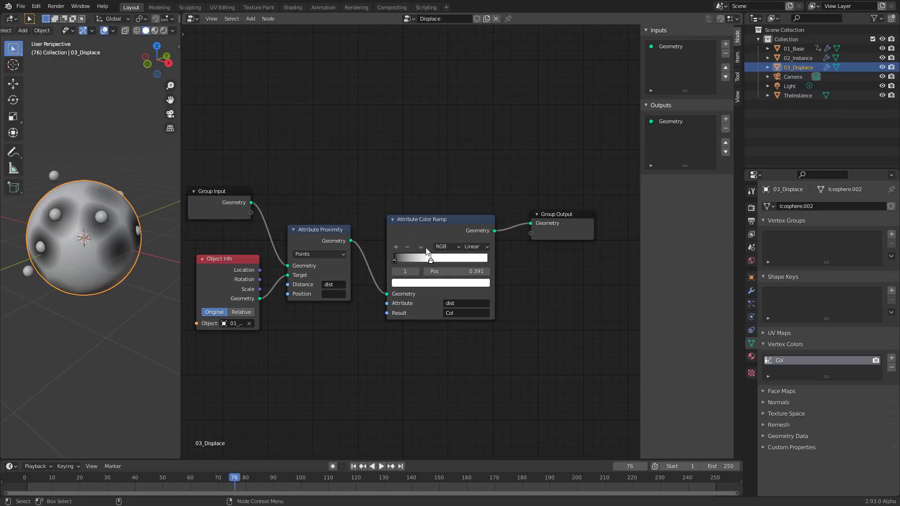
pyautogui.moveTo(114, 226); pyautogui.dragTo(188, 303, button='middle')
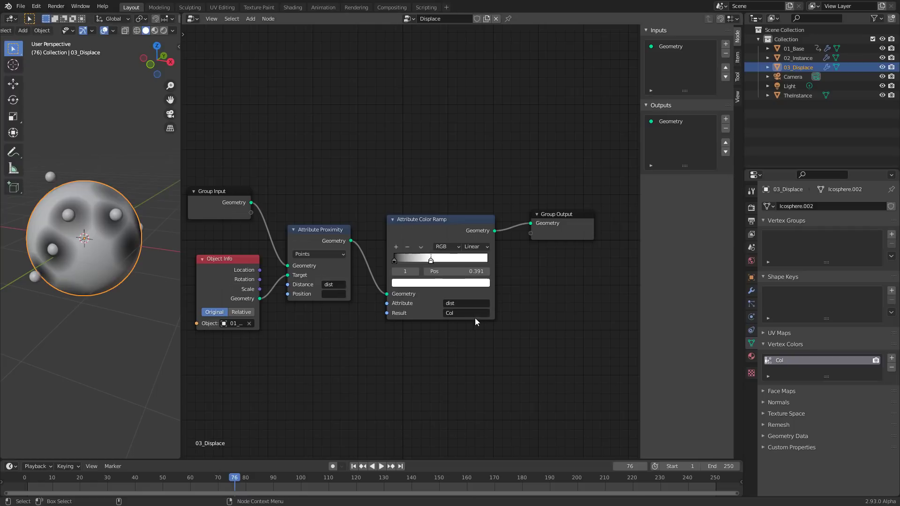
# Insert an Attribute Separate XYZ node between Attribute Color Ramp and Group Output, shifting Group Output away to make room
pyautogui.keyDown('ctrl'); pyautogui.scroll(-3, 469, 337); pyautogui.keyUp('ctrl')
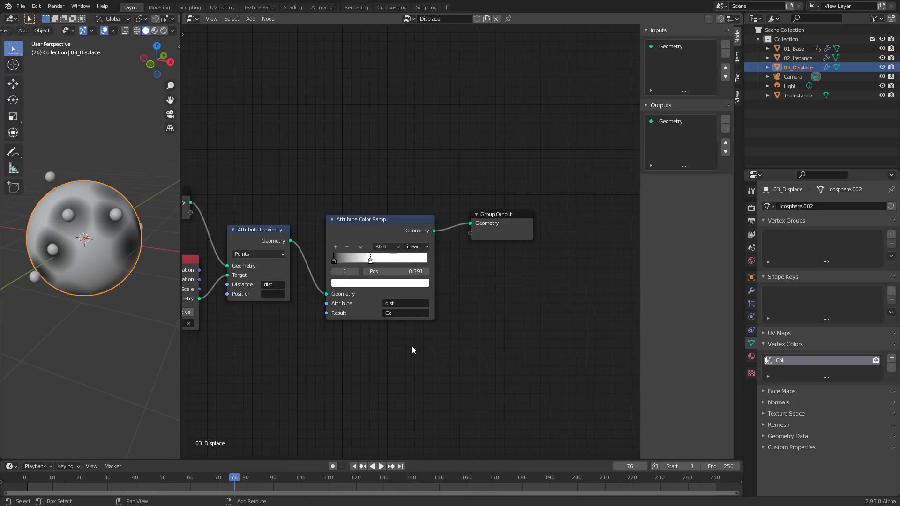
pyautogui.hotkey('shift', 'a')
pyautogui.click(484, 449)
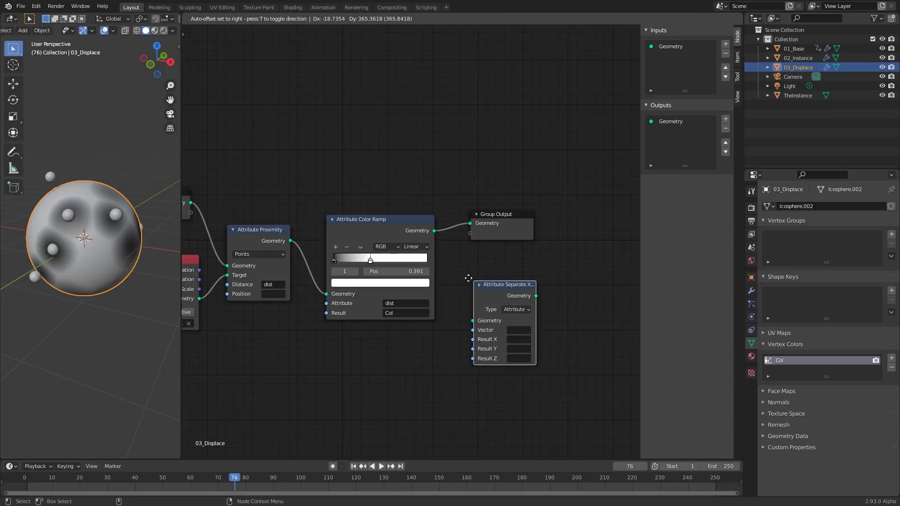
pyautogui.click(475, 273)
pyautogui.moveTo(487, 216); pyautogui.dragTo(564, 219)
pyautogui.moveTo(470, 269); pyautogui.dragTo(475, 200)
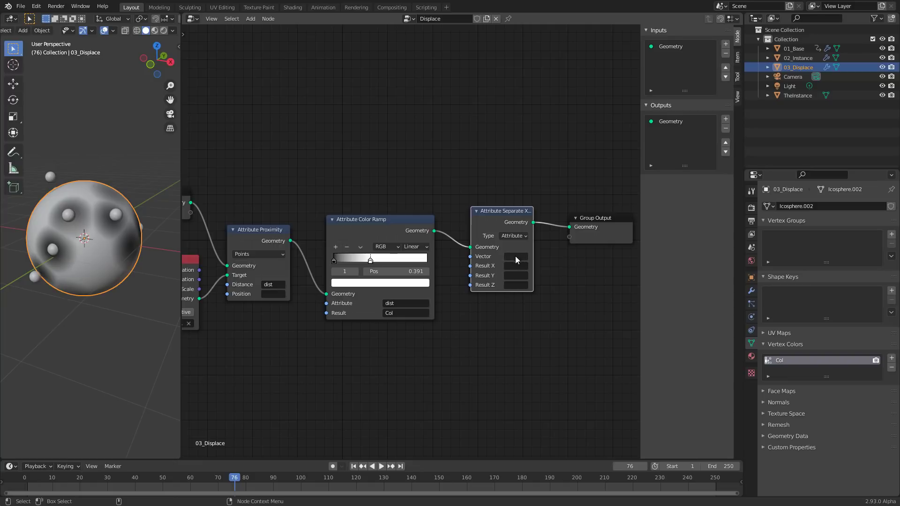
# Set Attribute Separate XYZ's Vector to Col and name its X, Y and Z results valx, valy and valz
pyautogui.click(515, 256)
pyautogui.click(516, 271)
pyautogui.click(516, 265)
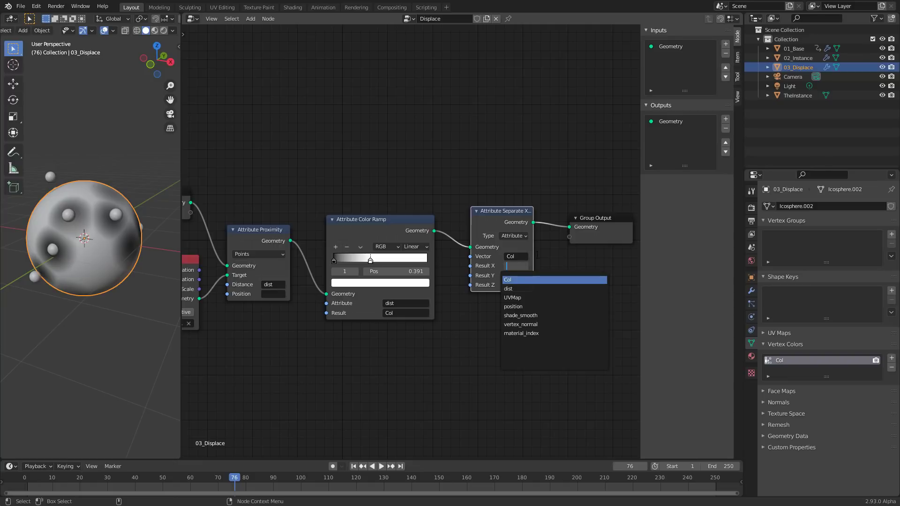
pyautogui.write('valx')
pyautogui.press('Return')
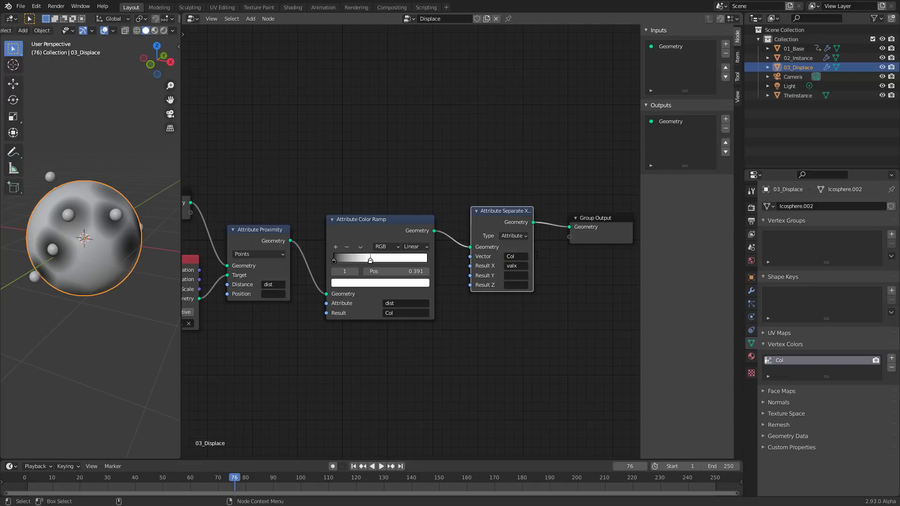
pyautogui.click(516, 276)
pyautogui.write('v')
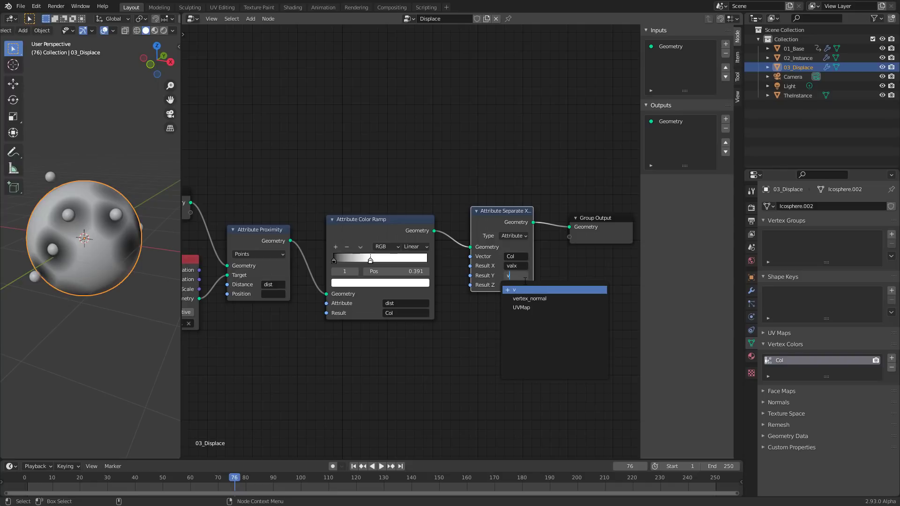
pyautogui.write('aly')
pyautogui.press('Return')
pyautogui.click(524, 285)
pyautogui.write('valz')
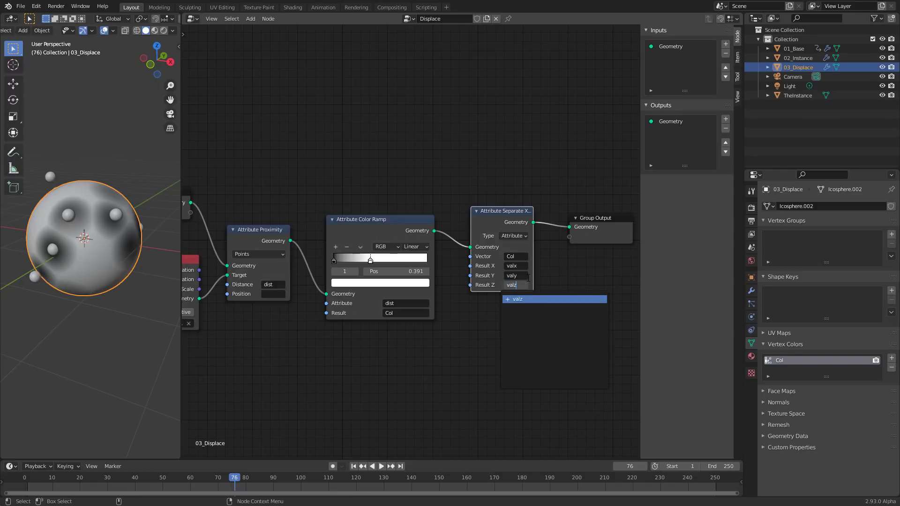
pyautogui.press('Return')
# Move Group Output farther away, insert an Attribute Vector Math node before it and set its operation to Multiply
pyautogui.moveTo(502, 273); pyautogui.dragTo(370, 297, button='middle')
pyautogui.moveTo(503, 242); pyautogui.dragTo(647, 238)
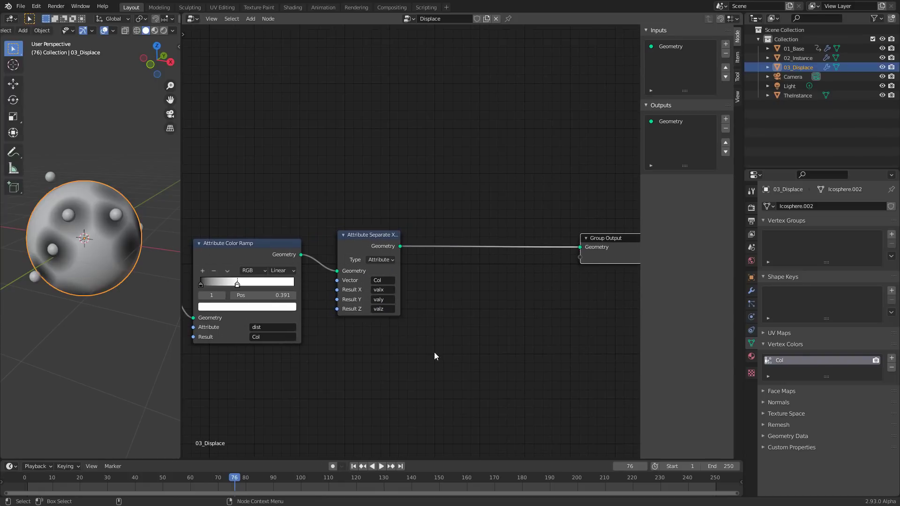
pyautogui.hotkey('shift', 'a')
pyautogui.moveTo(445, 314)
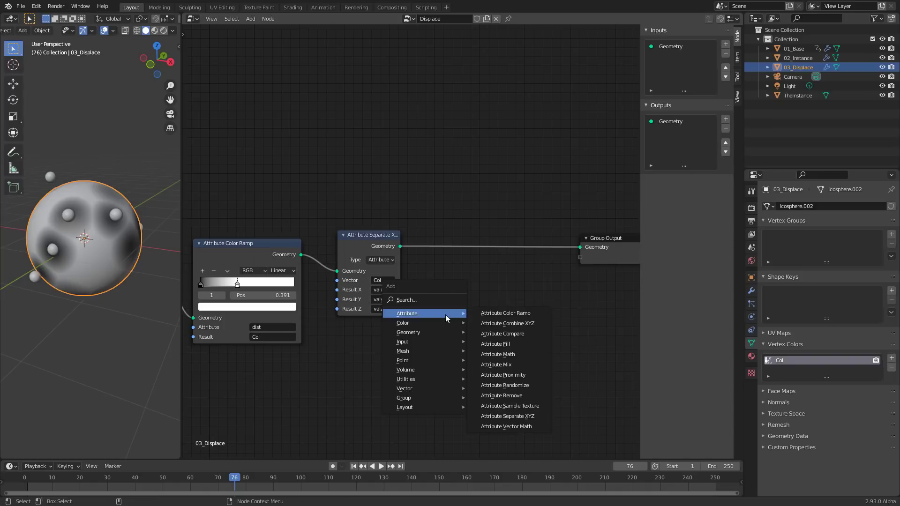
pyautogui.click(521, 426)
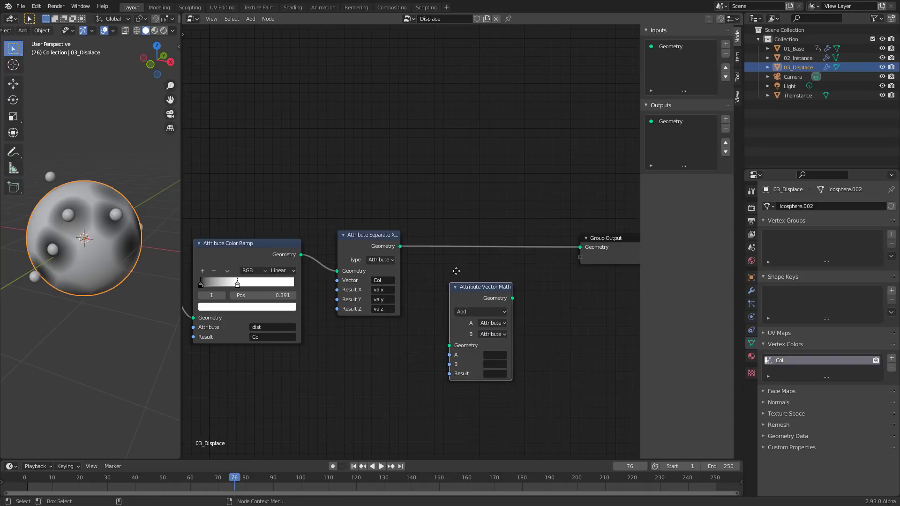
pyautogui.click(459, 255)
pyautogui.click(459, 259)
pyautogui.click(459, 282)
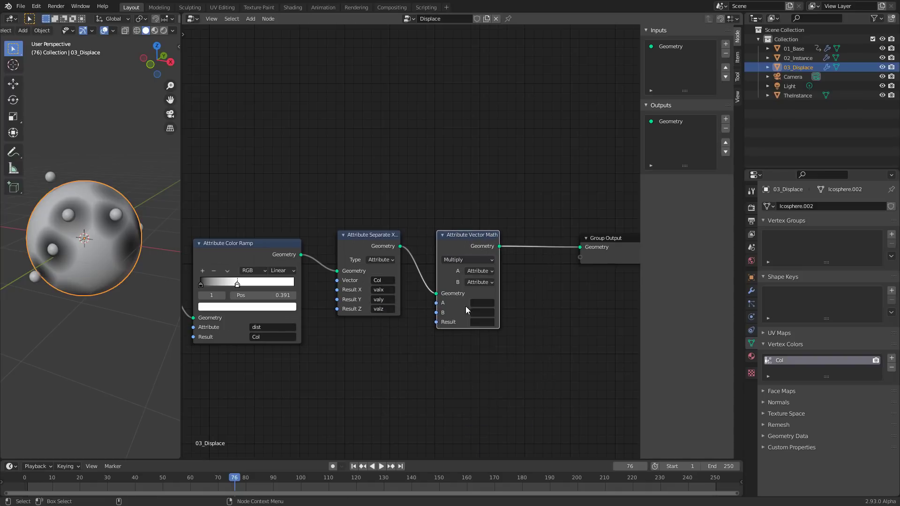
# Set the Multiply node's A to vertex_normal, B to valx and Result to disp
pyautogui.click(480, 302)
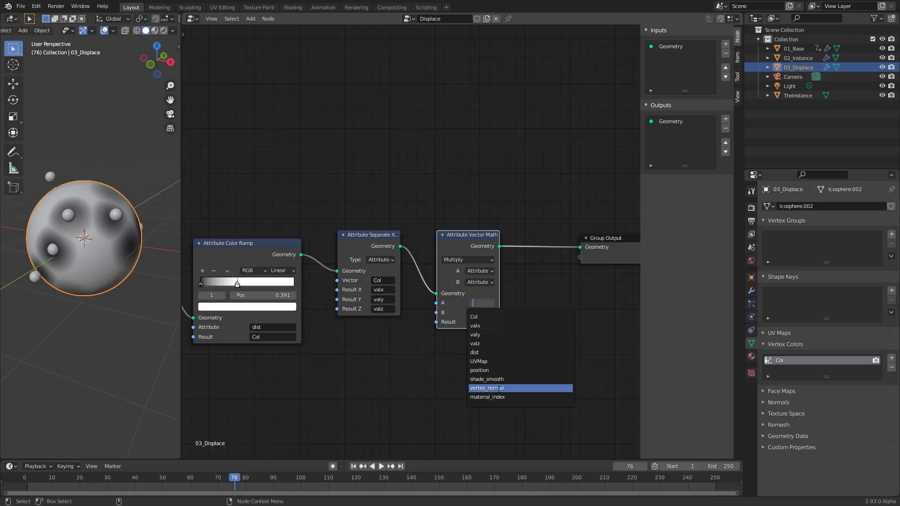
pyautogui.click(505, 389)
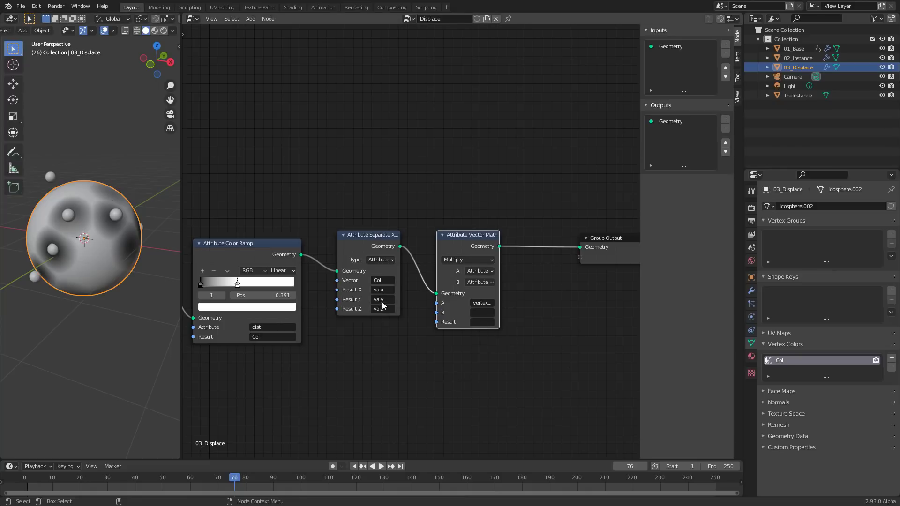
pyautogui.click(483, 313)
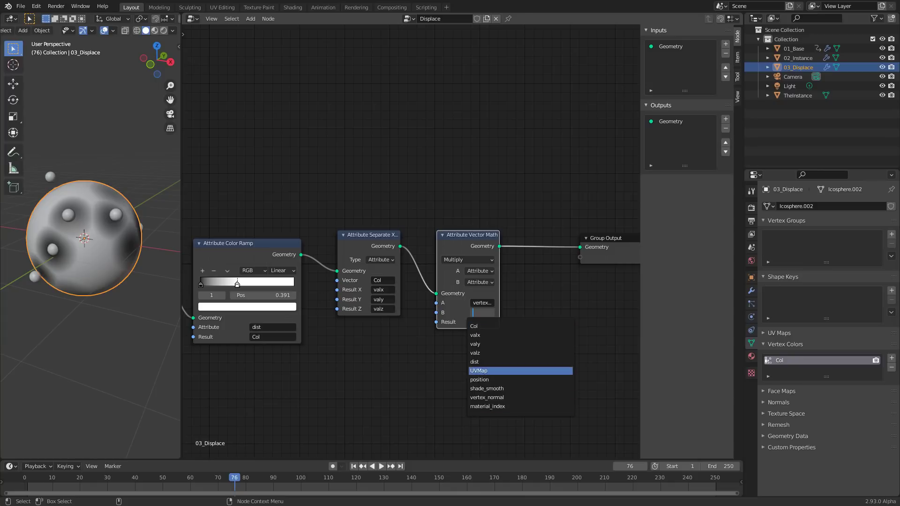
pyautogui.click(488, 335)
pyautogui.click(483, 323)
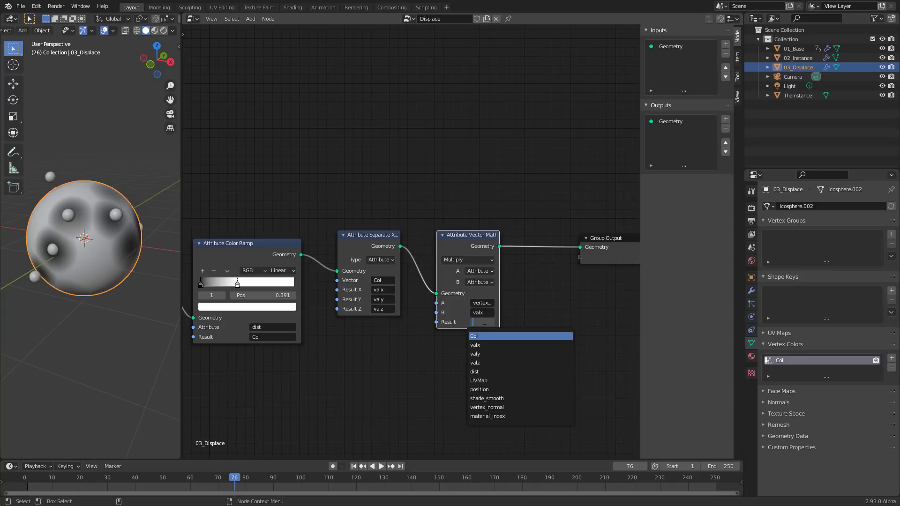
pyautogui.write('disp')
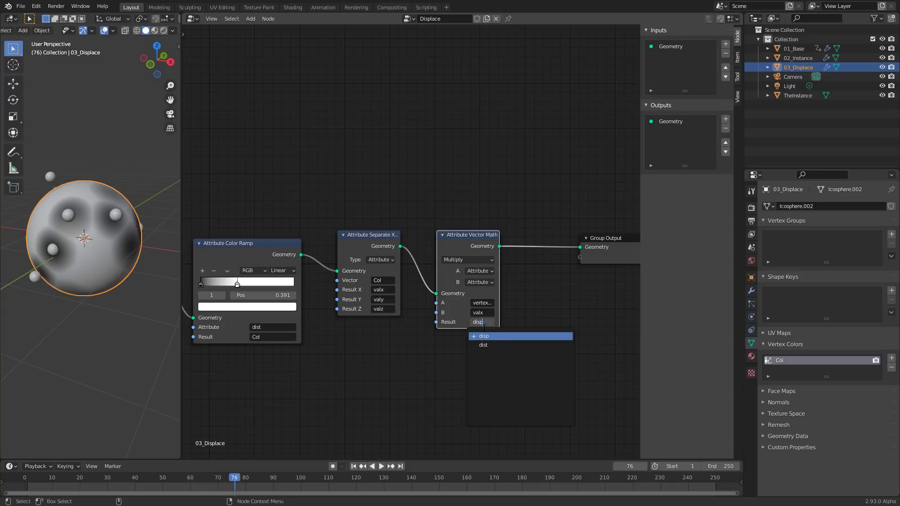
pyautogui.press('Return')
# Duplicate the Multiply node, insert the copy before Group Output and change its operation to Add
pyautogui.moveTo(476, 325); pyautogui.dragTo(401, 331, button='middle')
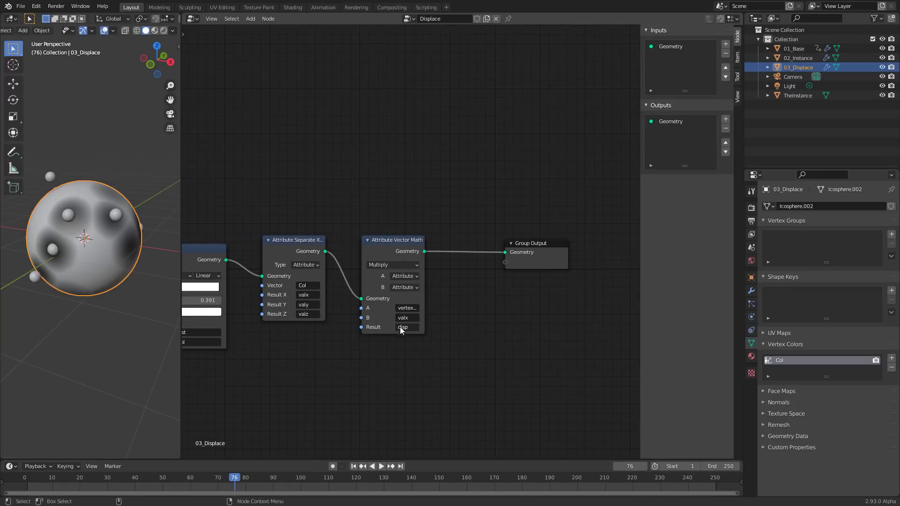
pyautogui.click(395, 239)
pyautogui.hotkey('shift', 'd')
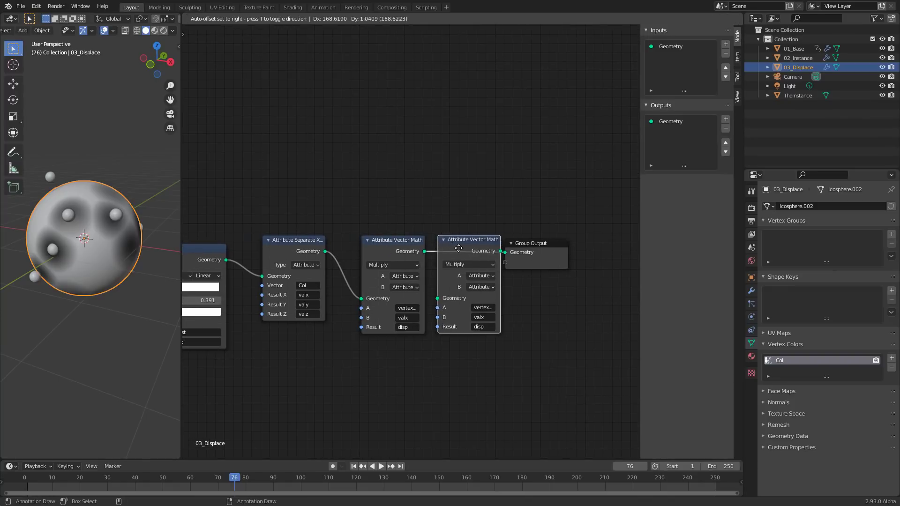
pyautogui.click(483, 253)
pyautogui.click(483, 264)
pyautogui.click(482, 277)
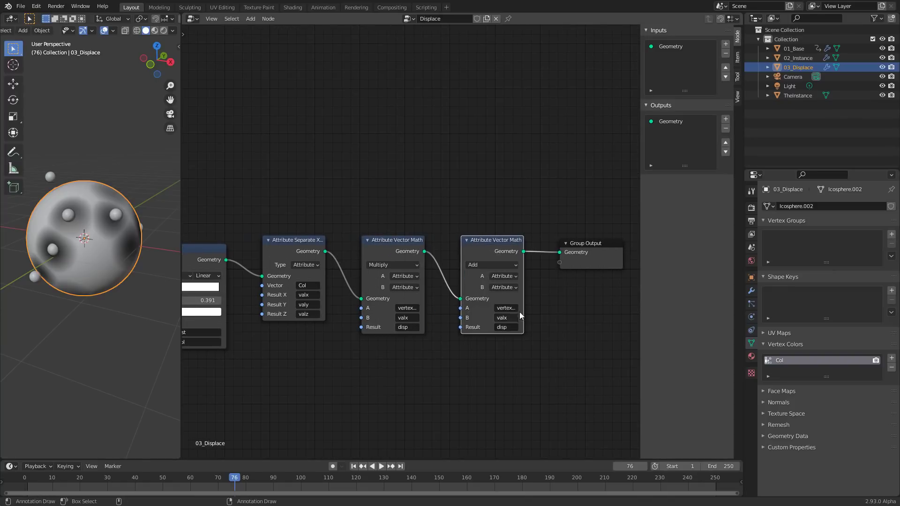
# Set the Add node's A to position, B to disp and Result to position
pyautogui.click(508, 308)
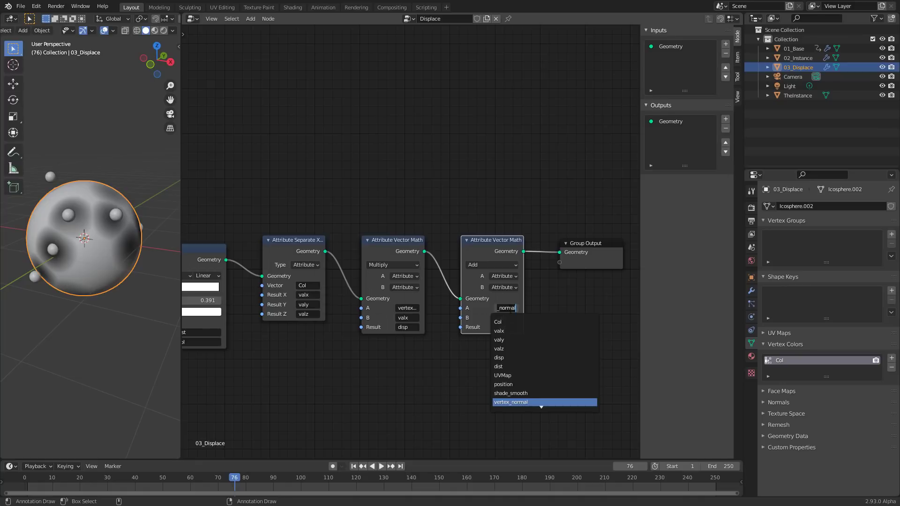
pyautogui.click(508, 383)
pyautogui.click(508, 317)
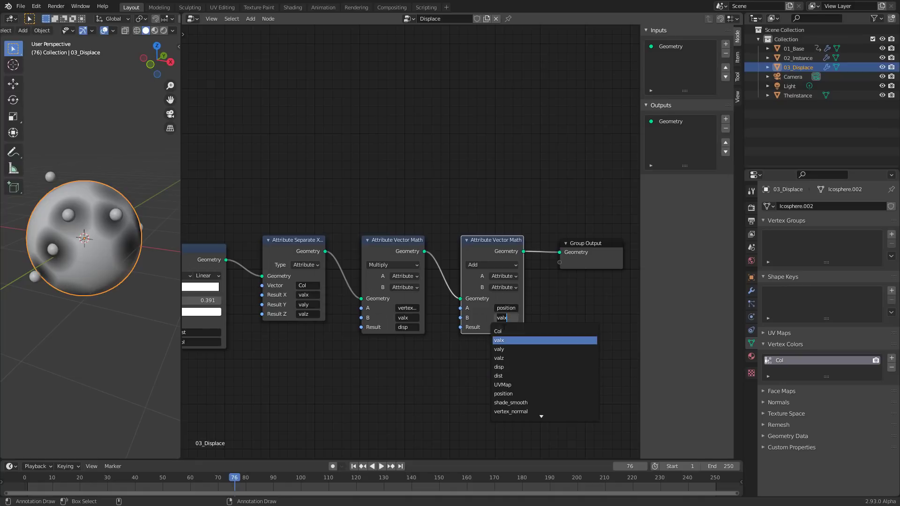
pyautogui.click(507, 367)
pyautogui.click(508, 328)
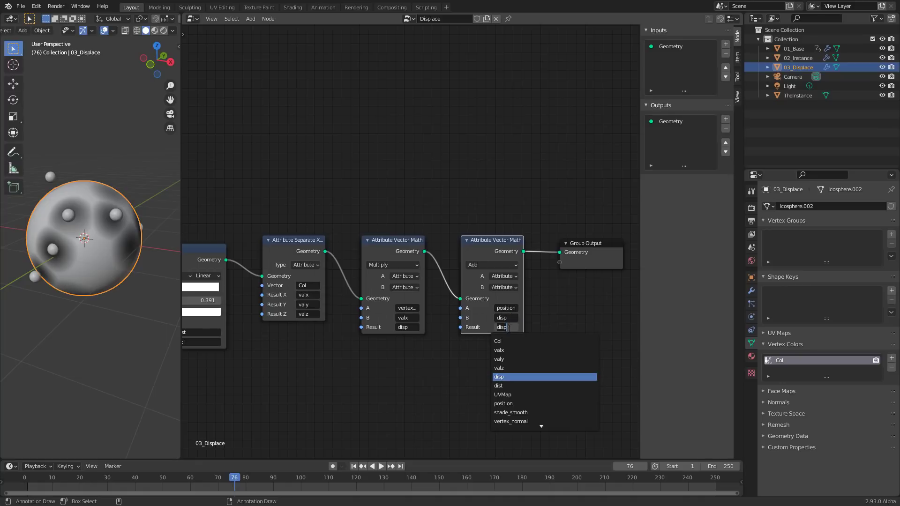
pyautogui.click(504, 404)
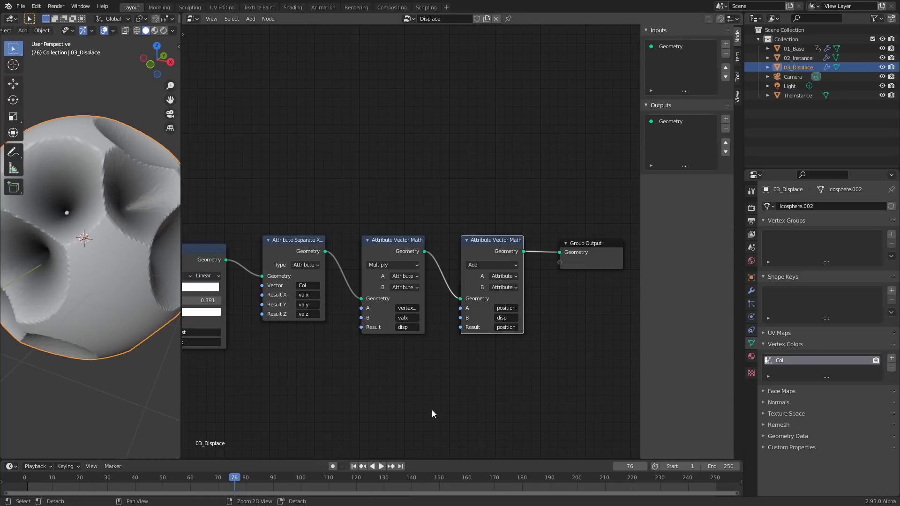
# Add an Attribute Math node and insert it between Attribute Separate XYZ and the Multiply vector math node
pyautogui.moveTo(280, 375); pyautogui.dragTo(482, 366, button='middle')
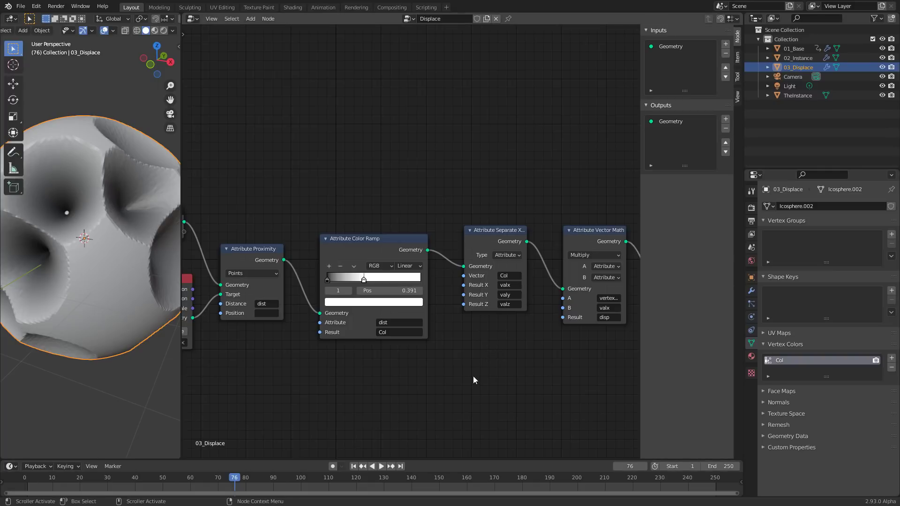
pyautogui.hotkey('shift', 'a')
pyautogui.moveTo(470, 374)
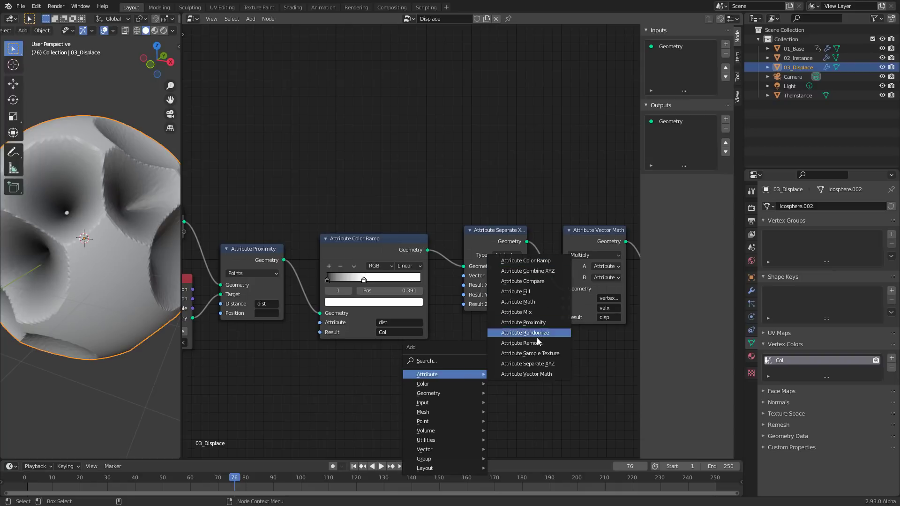
pyautogui.click(518, 301)
pyautogui.click(525, 351)
pyautogui.moveTo(442, 337); pyautogui.dragTo(337, 327, button='middle')
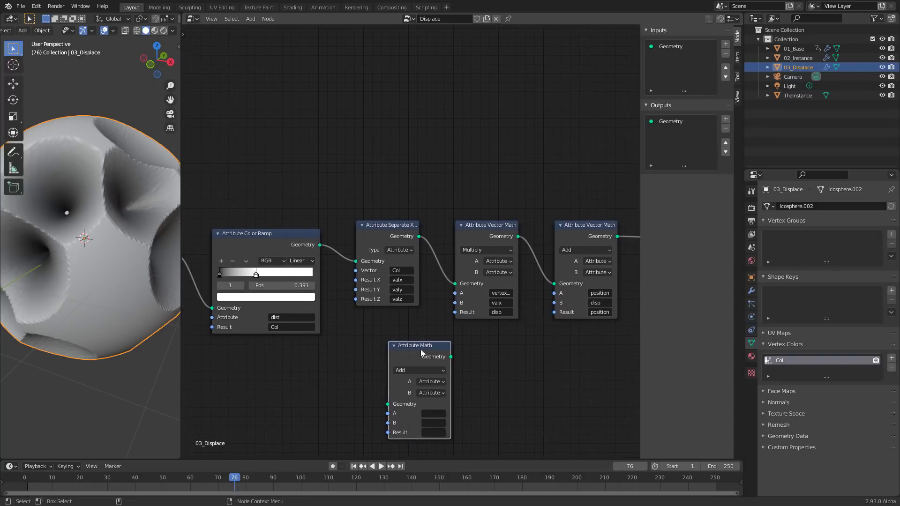
pyautogui.moveTo(421, 350); pyautogui.dragTo(481, 233)
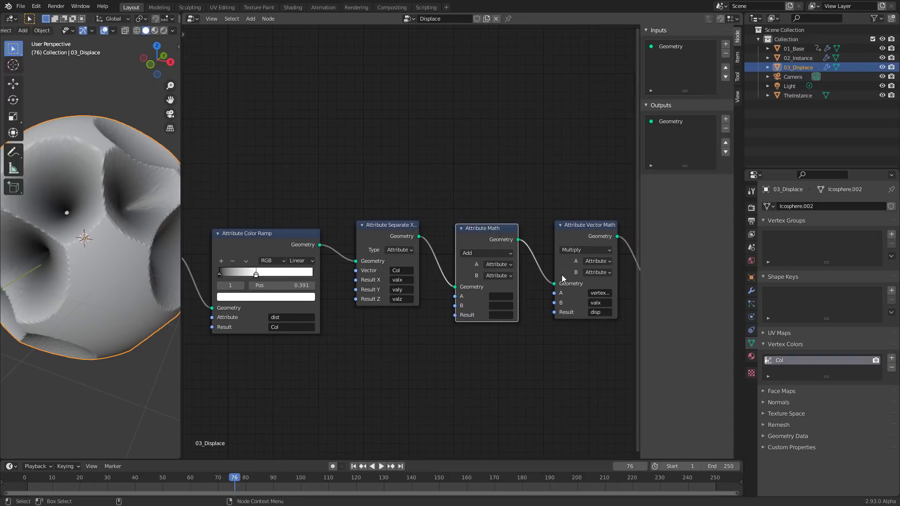
# Move the two Attribute Vector Math nodes and Group Output farther away from the new Attribute Math node
pyautogui.moveTo(562, 275); pyautogui.dragTo(355, 278, button='middle')
pyautogui.moveTo(345, 186); pyautogui.dragTo(594, 327)
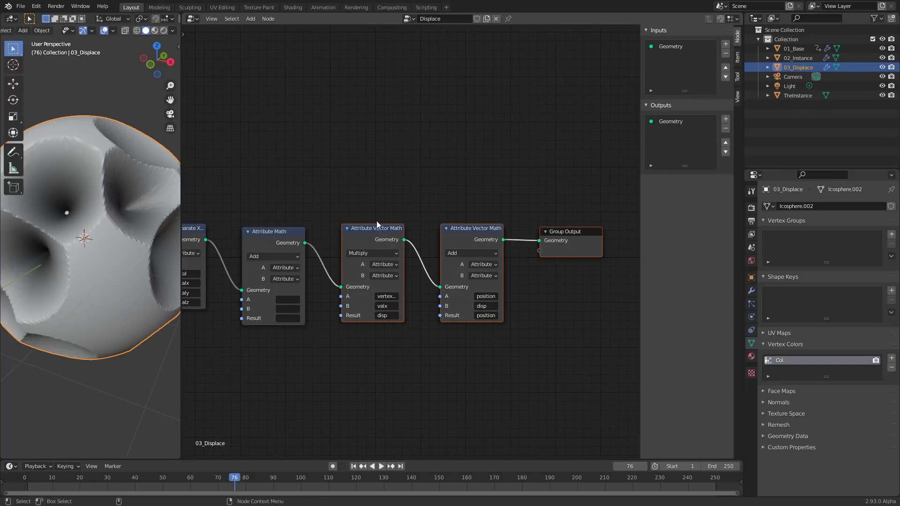
pyautogui.moveTo(376, 225); pyautogui.dragTo(536, 227)
# Set the Attribute Math node to Multiply, with A and Result as valx and B as a Float of 2
pyautogui.moveTo(339, 323); pyautogui.dragTo(466, 342, button='middle')
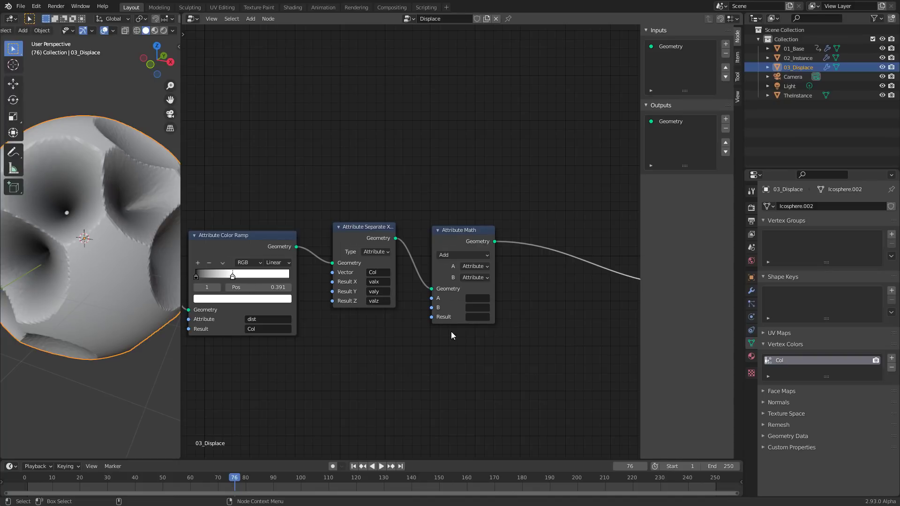
pyautogui.click(446, 254)
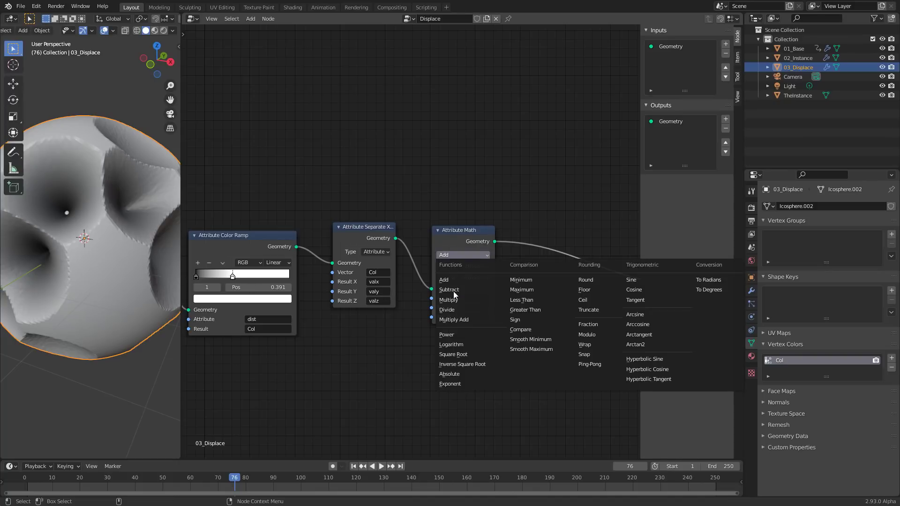
pyautogui.click(454, 300)
pyautogui.click(477, 277)
pyautogui.click(482, 295)
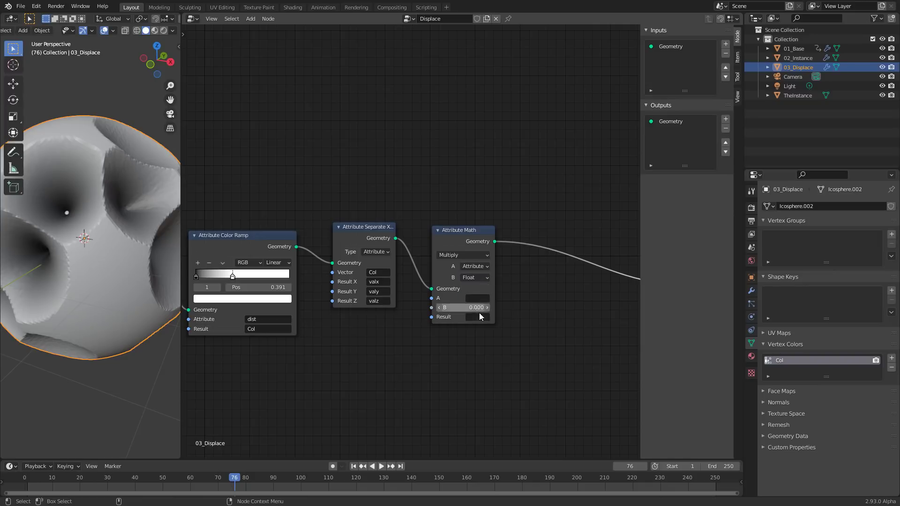
pyautogui.click(480, 308)
pyautogui.click(483, 299)
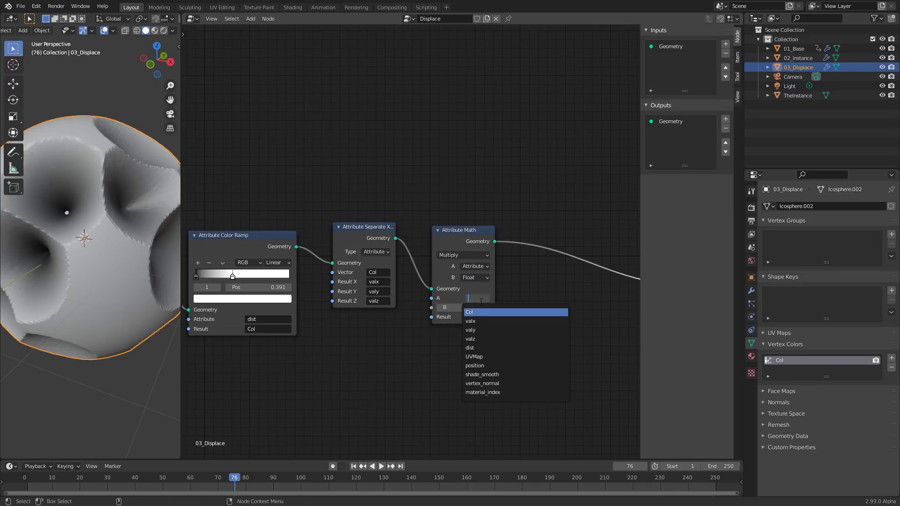
pyautogui.click(480, 320)
pyautogui.click(480, 319)
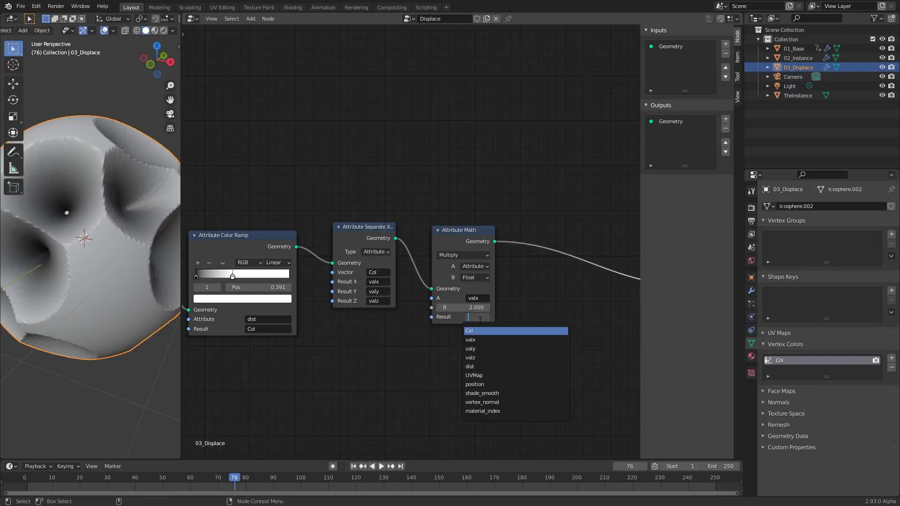
pyautogui.click(482, 340)
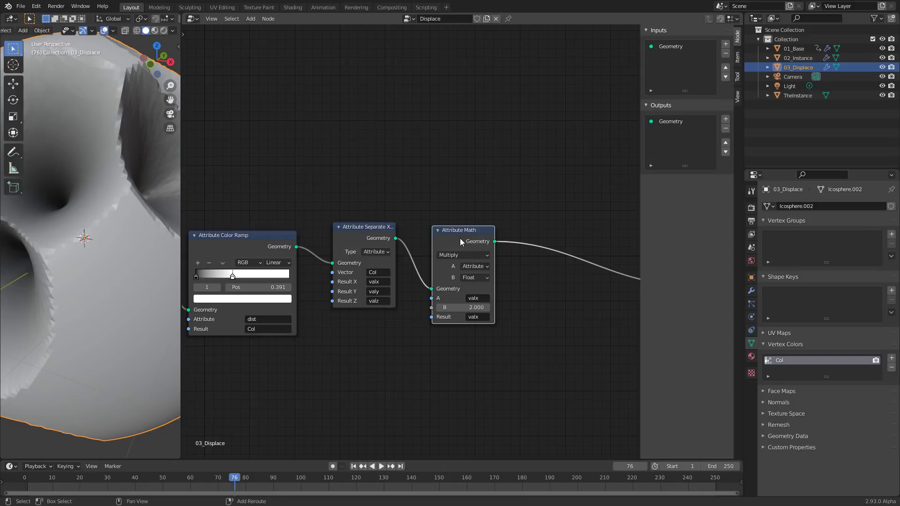
# Duplicate the Attribute Math node, insert the copy right after it, and set it to Subtract with B at 1
pyautogui.hotkey('shift', 'd')
pyautogui.click(555, 235)
pyautogui.click(562, 254)
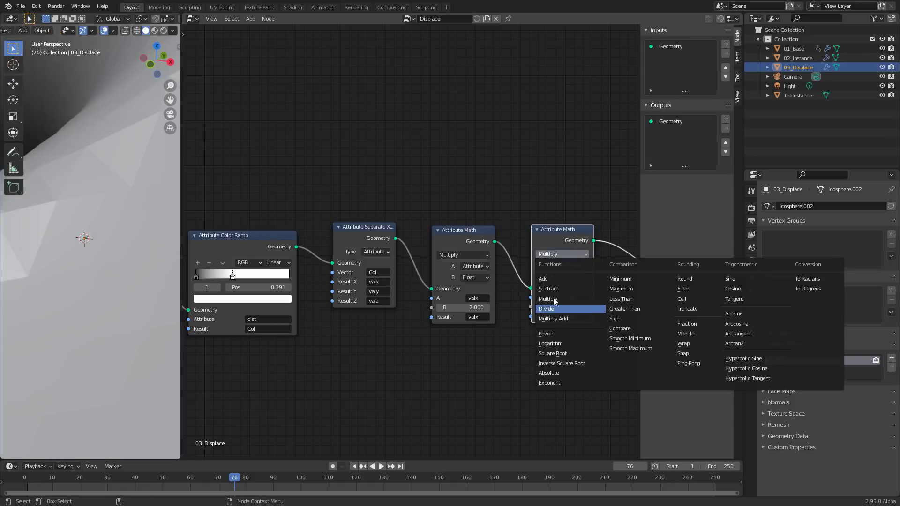
pyautogui.click(548, 289)
pyautogui.click(568, 308)
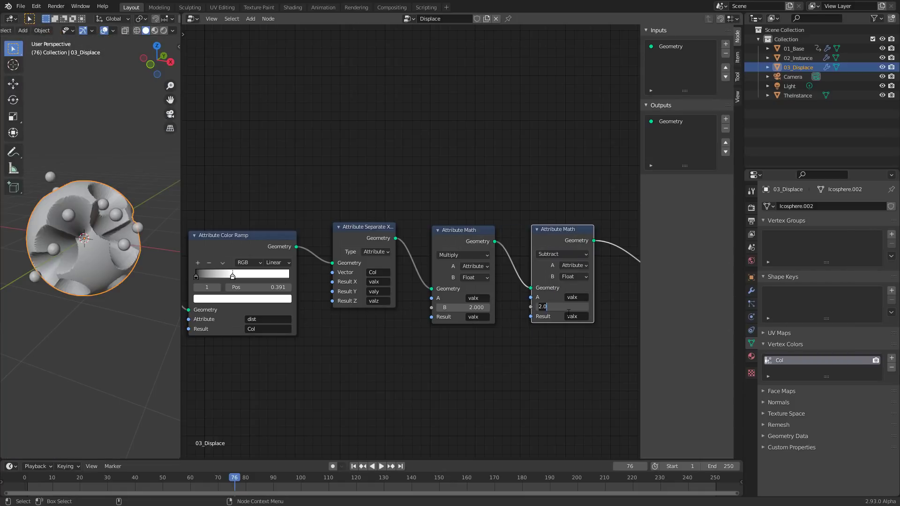
pyautogui.write('1')
pyautogui.press('Return')
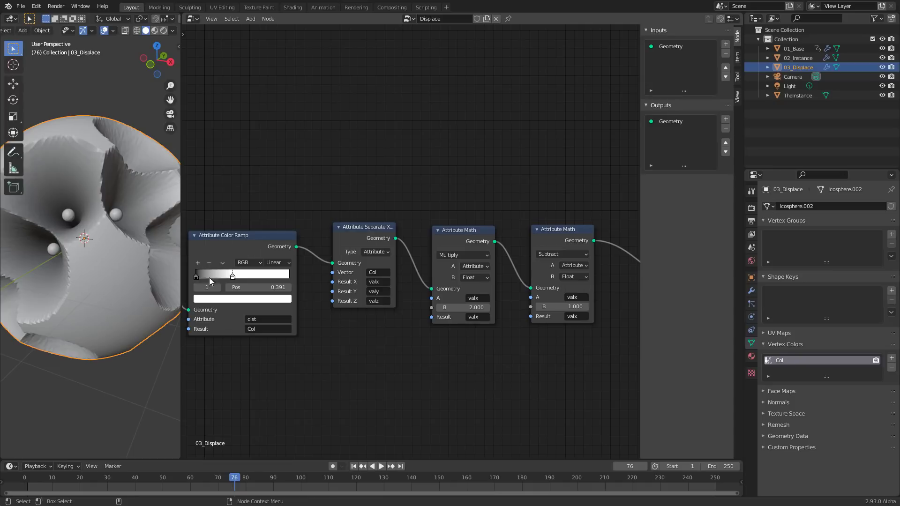
# Set the HSV value of the Attribute Color Ramp's white stop to 0.5
pyautogui.moveTo(280, 360); pyautogui.dragTo(407, 333, button='middle')
pyautogui.scroll(1, 363, 315)
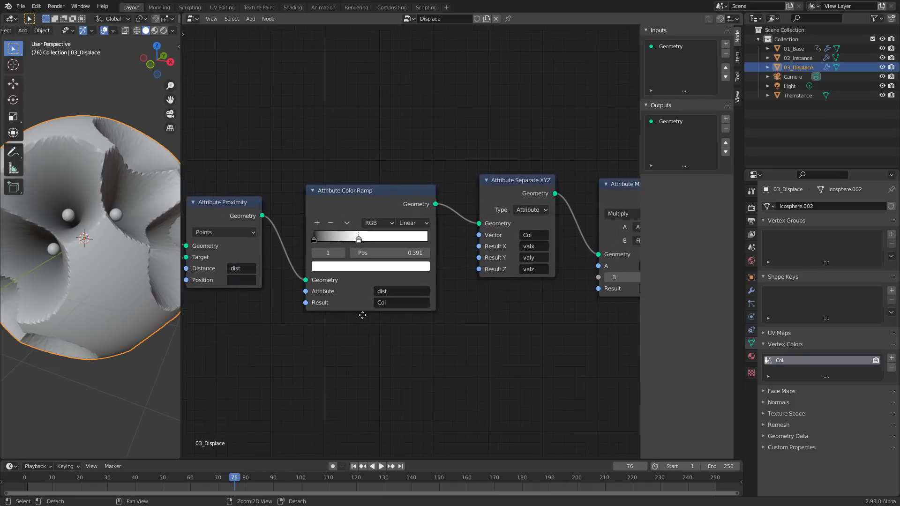
pyautogui.click(373, 266)
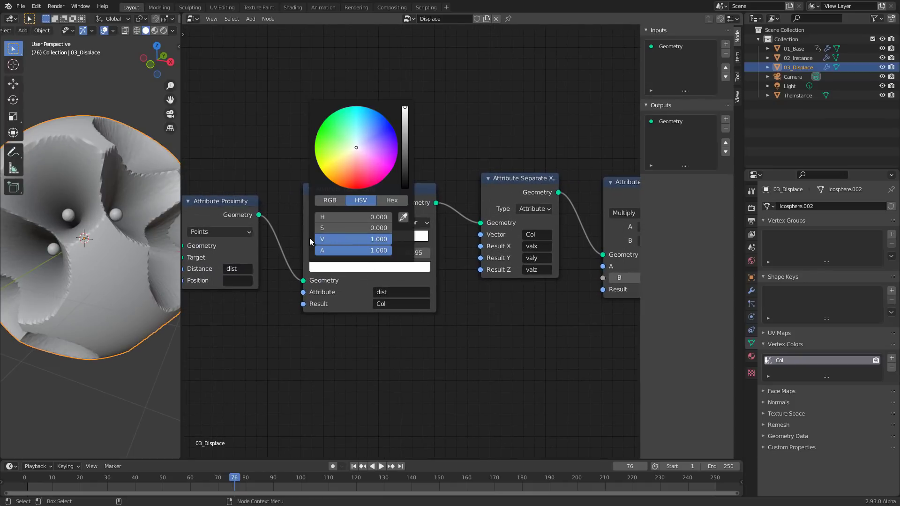
pyautogui.moveTo(383, 240); pyautogui.dragTo(360, 240)
pyautogui.click(360, 240)
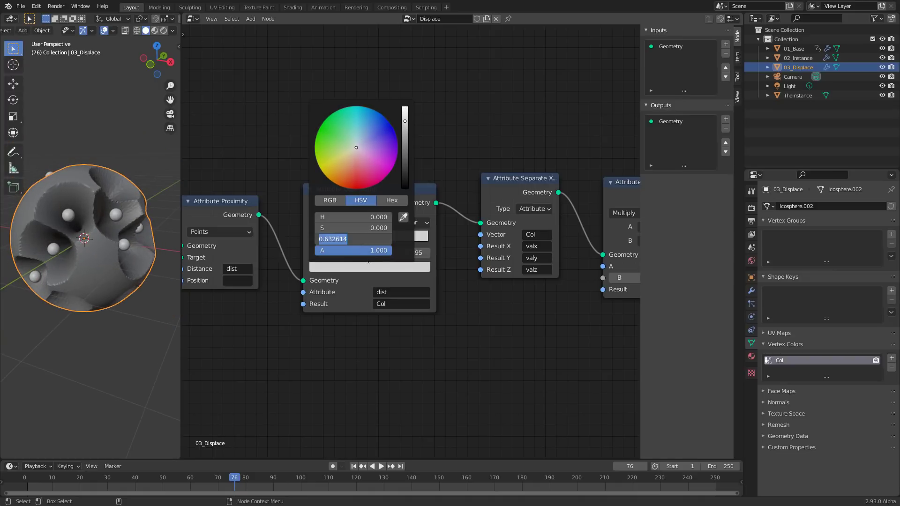
pyautogui.write('0.5')
pyautogui.press('Return')
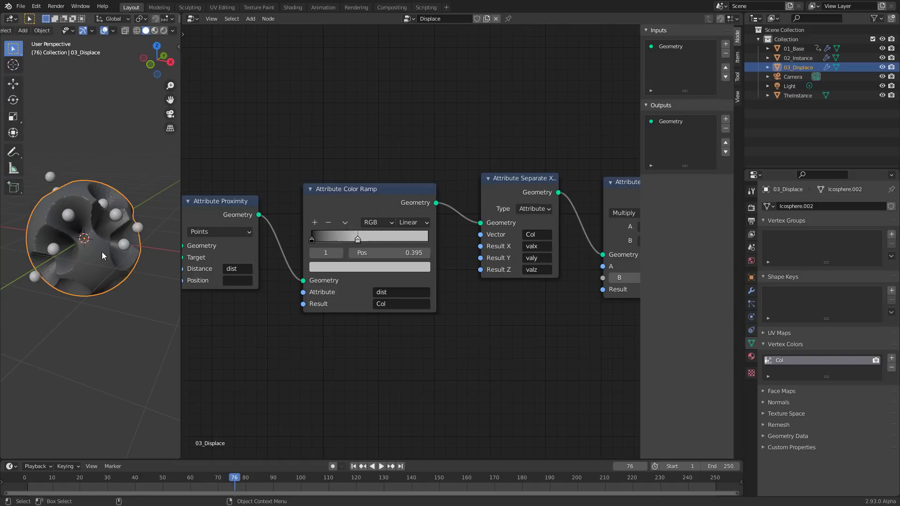
# Play and scrub the animation to frame 120 and examine the sphere's displacement around the points
pyautogui.press('space')
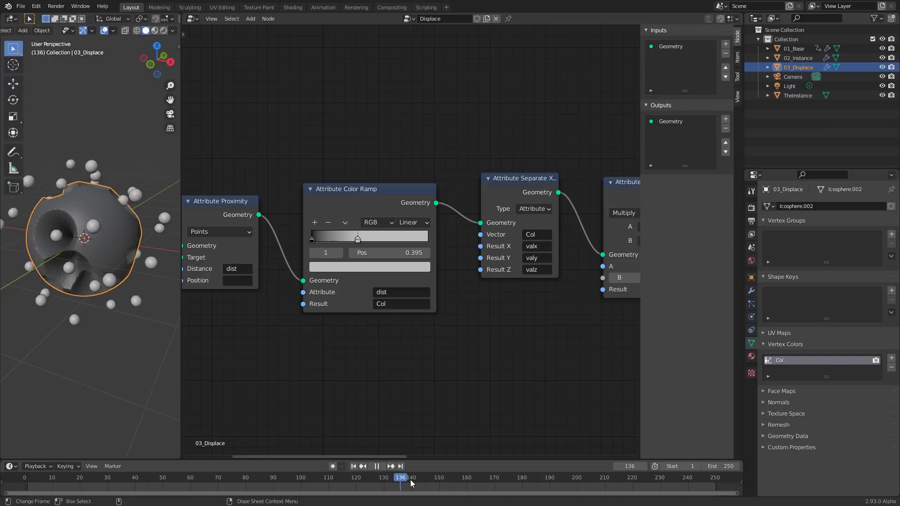
pyautogui.moveTo(496, 484); pyautogui.dragTo(342, 493)
pyautogui.press('space')
pyautogui.scroll(4, 94, 230)
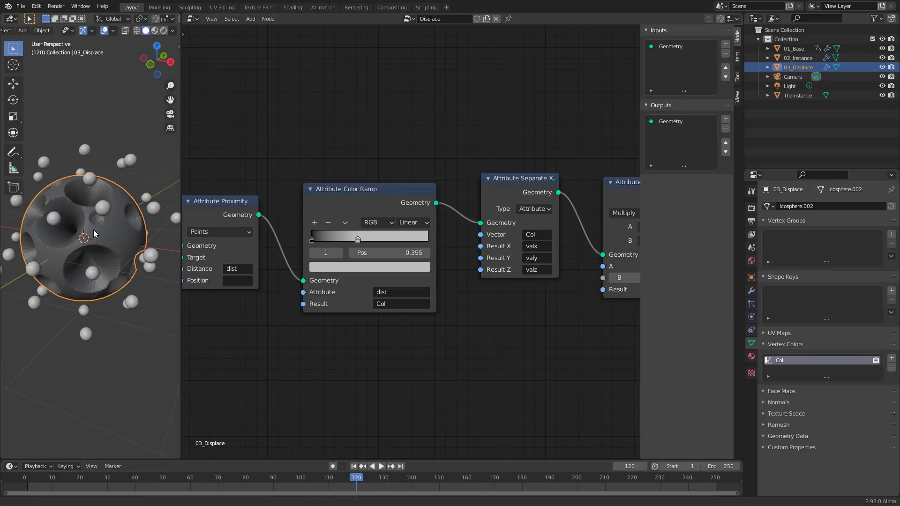
pyautogui.moveTo(100, 230); pyautogui.dragTo(105, 256, button='middle')
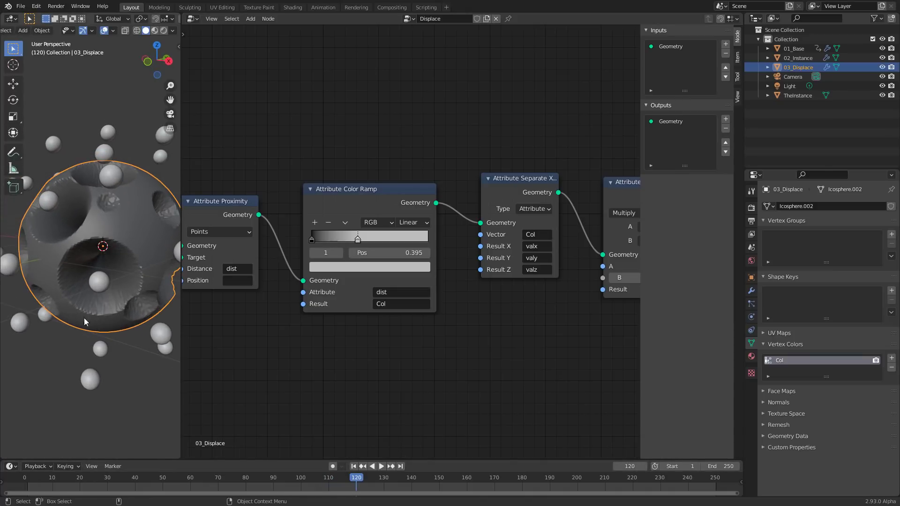
# Add a third stop to the Attribute Color Ramp, brighten the last stop to light grey and position it at about 0.373
pyautogui.moveTo(364, 247)
pyautogui.mouseDown()
pyautogui.moveTo(349, 247)
pyautogui.moveTo(352, 239)
pyautogui.mouseUp()
pyautogui.click(315, 223)
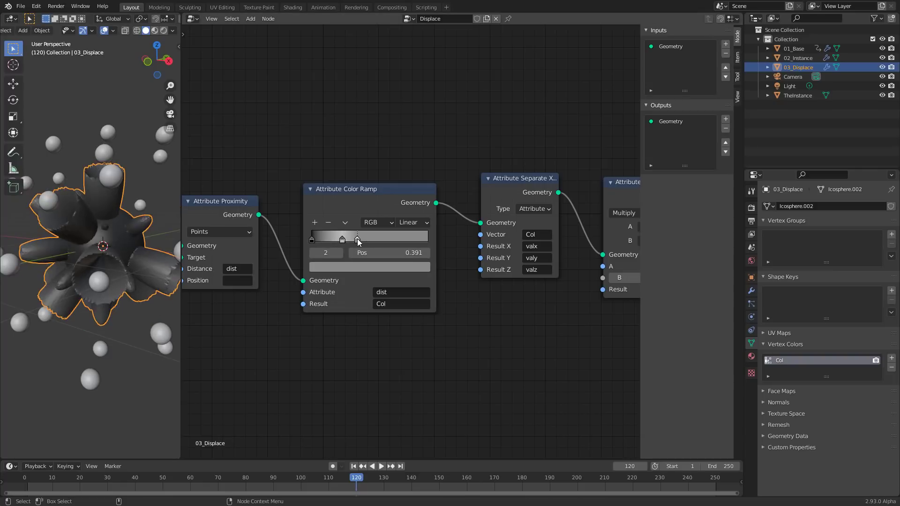
pyautogui.click(369, 267)
pyautogui.moveTo(405, 150); pyautogui.dragTo(404, 128)
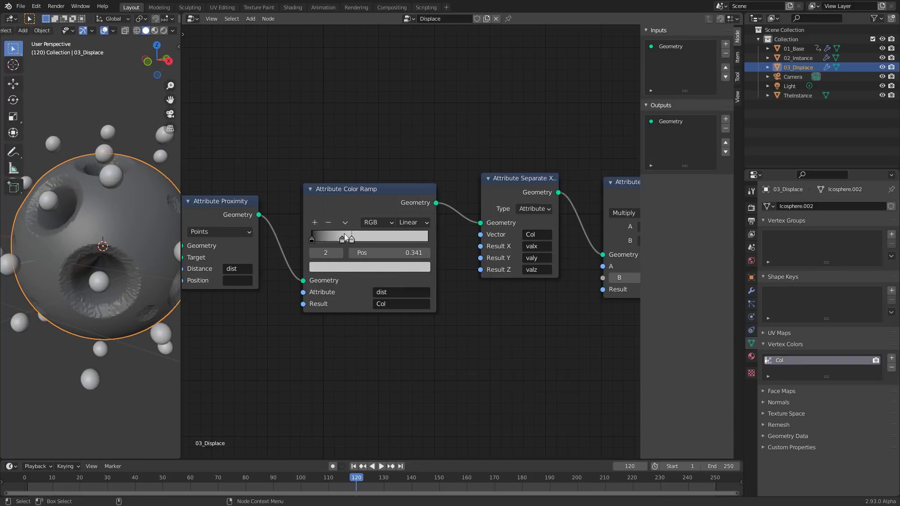
pyautogui.moveTo(351, 240)
pyautogui.mouseDown()
pyautogui.moveTo(360, 241)
pyautogui.moveTo(345, 244)
pyautogui.mouseUp()
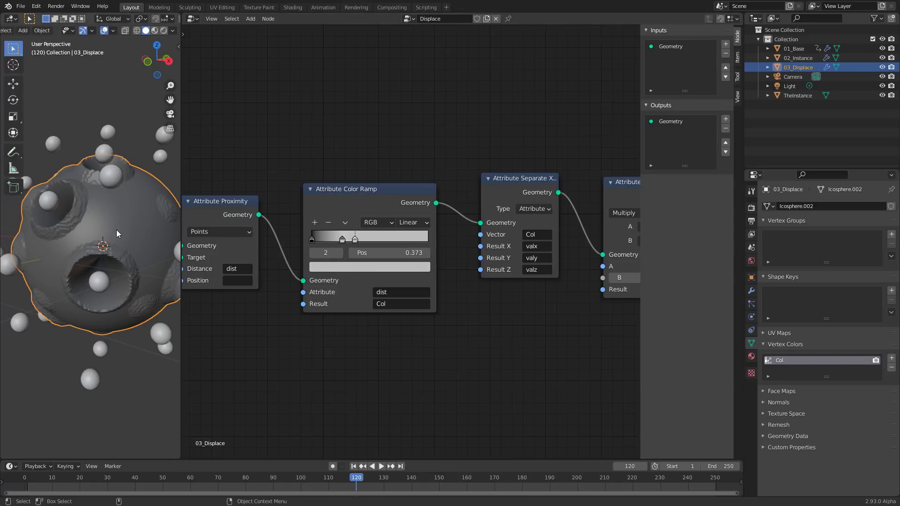
# Set the Attribute Color Ramp's interpolation to Ease and shade the 03_Displace sphere smooth
pyautogui.click(410, 223)
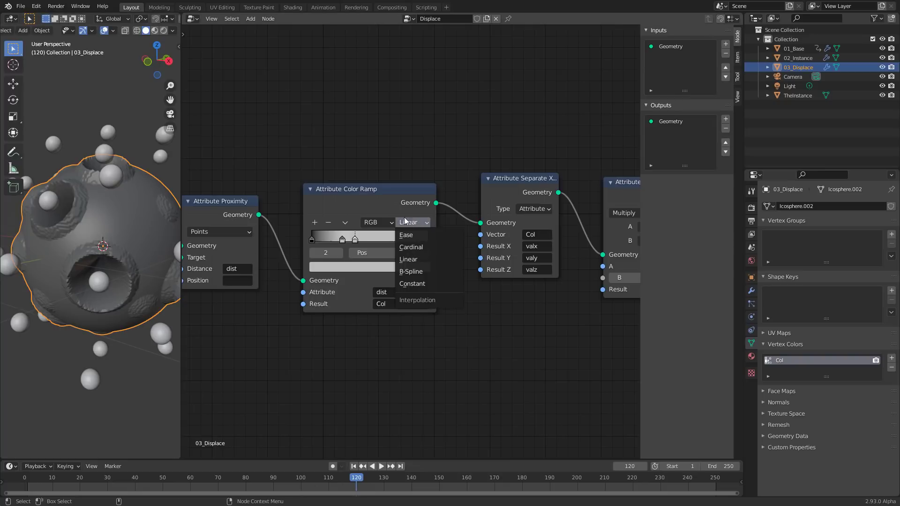
pyautogui.click(406, 222)
pyautogui.click(408, 224)
pyautogui.click(406, 235)
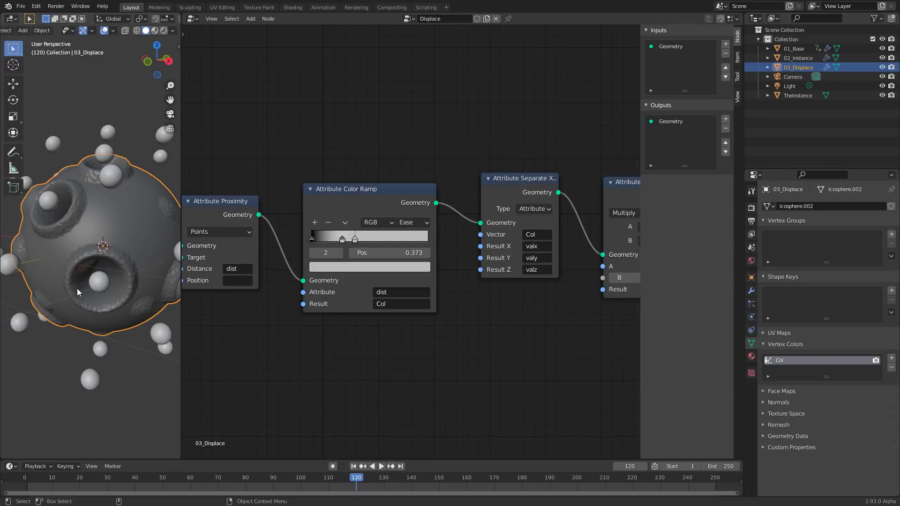
pyautogui.rightClick(111, 216)
# Play and scrub the animation, stopping at frame 107, to examine how the sphere deforms around the moving points
pyautogui.hotkey('shift', 'Left')
pyautogui.press('space')
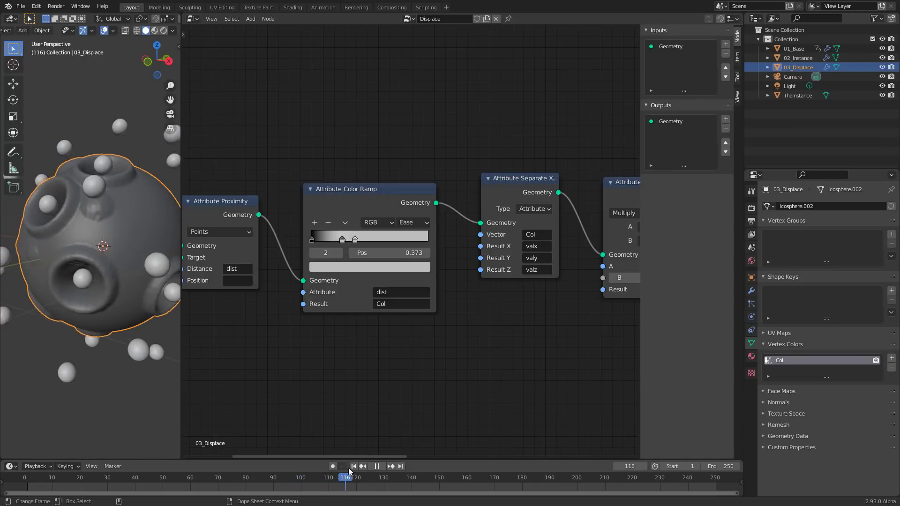
pyautogui.hotkey('ctrl', 'shift', 'space')
pyautogui.hotkey('ctrl', 'shift', 'space')
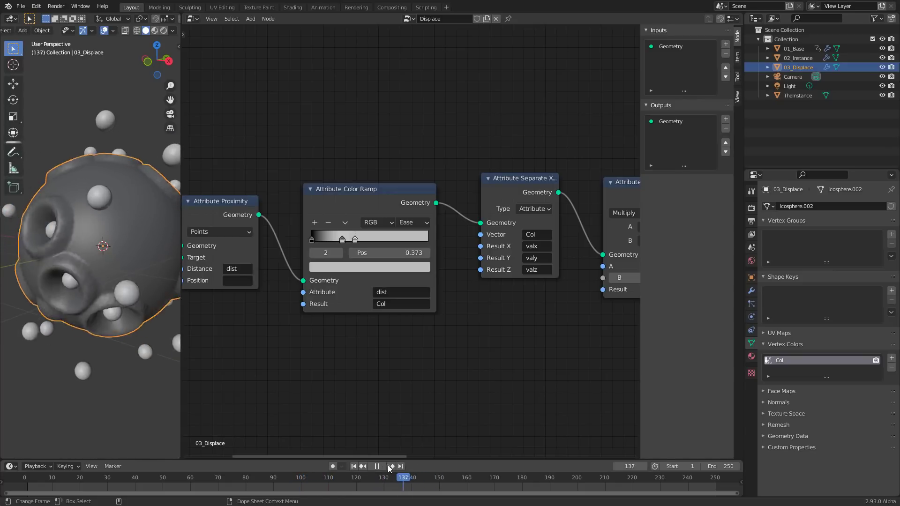
pyautogui.press('space')
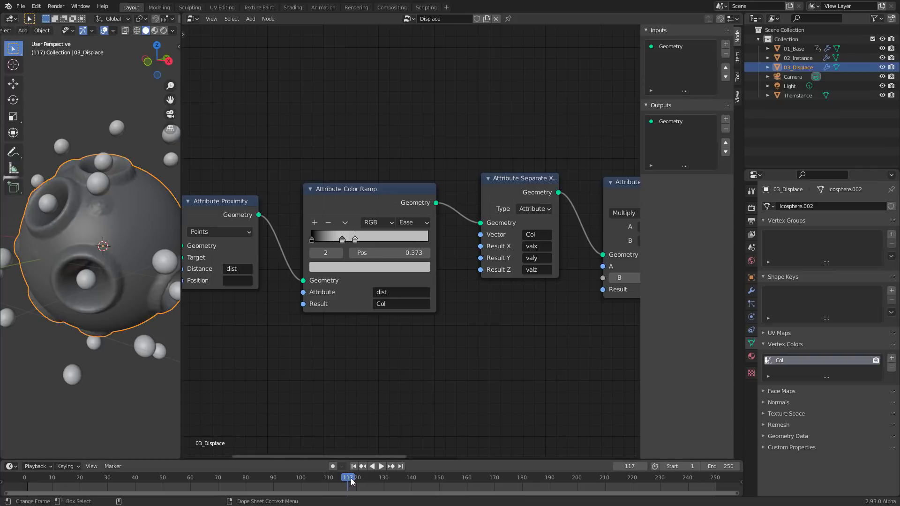
pyautogui.moveTo(351, 481); pyautogui.dragTo(193, 480)
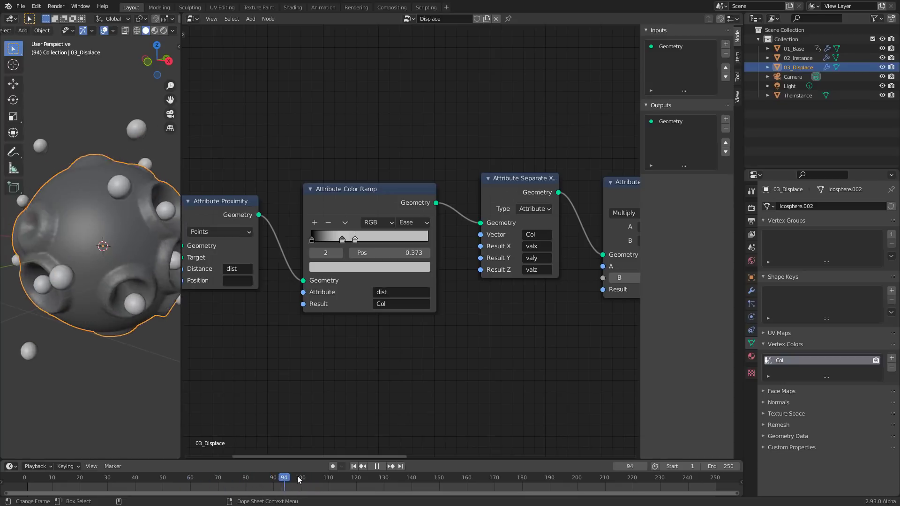
pyautogui.press('space')
pyautogui.moveTo(577, 336); pyautogui.dragTo(392, 352, button='middle')
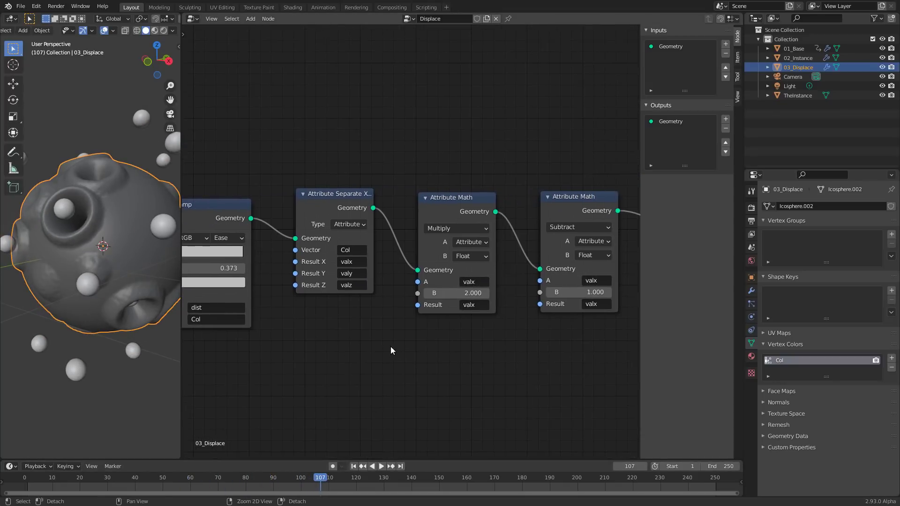
# Duplicate the Attribute Color Ramp node and insert the copy between the Add Attribute Vector Math node and the Group Output
pyautogui.moveTo(563, 341); pyautogui.dragTo(428, 367, button='middle')
pyautogui.scroll(-1, 471, 345)
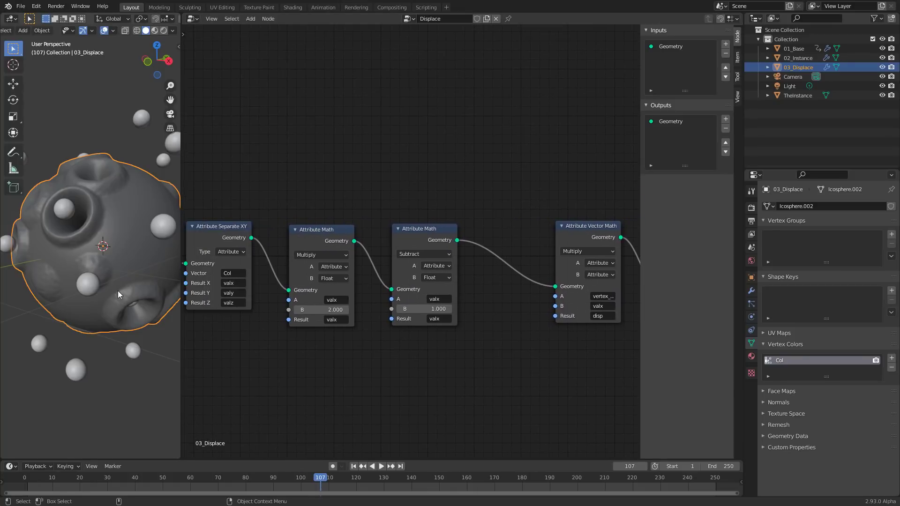
pyautogui.moveTo(526, 387); pyautogui.dragTo(375, 365, button='middle')
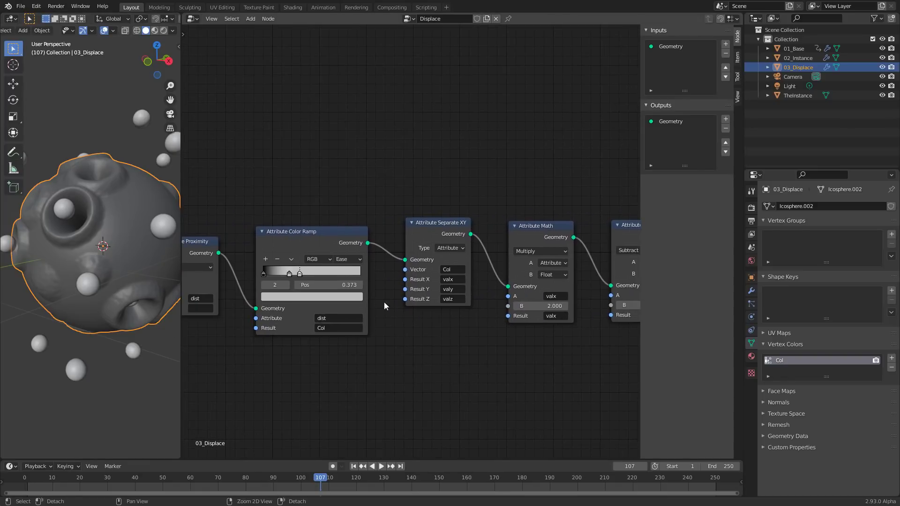
pyautogui.click(296, 239)
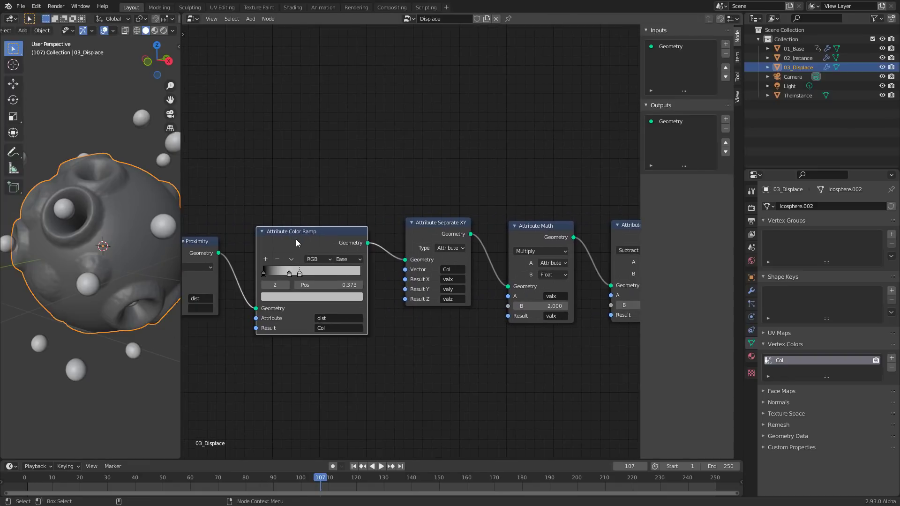
pyautogui.moveTo(307, 246); pyautogui.dragTo(397, 114)
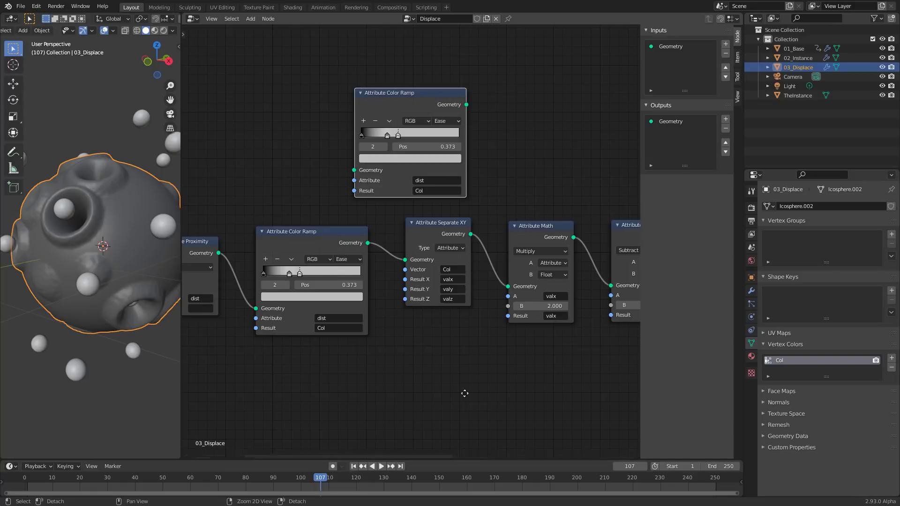
pyautogui.keyDown('ctrl'); pyautogui.scroll(-6, 304, 181); pyautogui.keyUp('ctrl')
pyautogui.keyDown('ctrl'); pyautogui.scroll(5, 303, 181); pyautogui.keyUp('ctrl')
pyautogui.press('g')
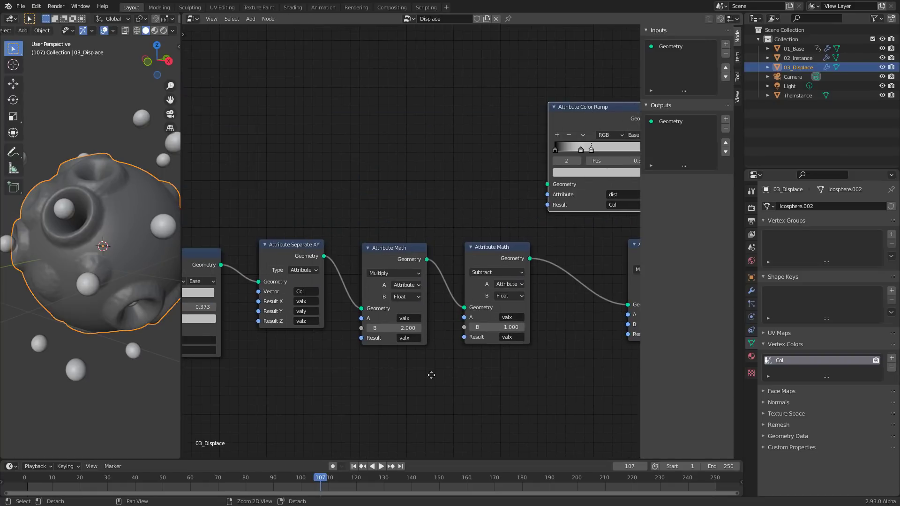
pyautogui.press('Escape')
pyautogui.moveTo(230, 123); pyautogui.dragTo(511, 248)
pyautogui.moveTo(485, 382); pyautogui.dragTo(423, 379, button='middle')
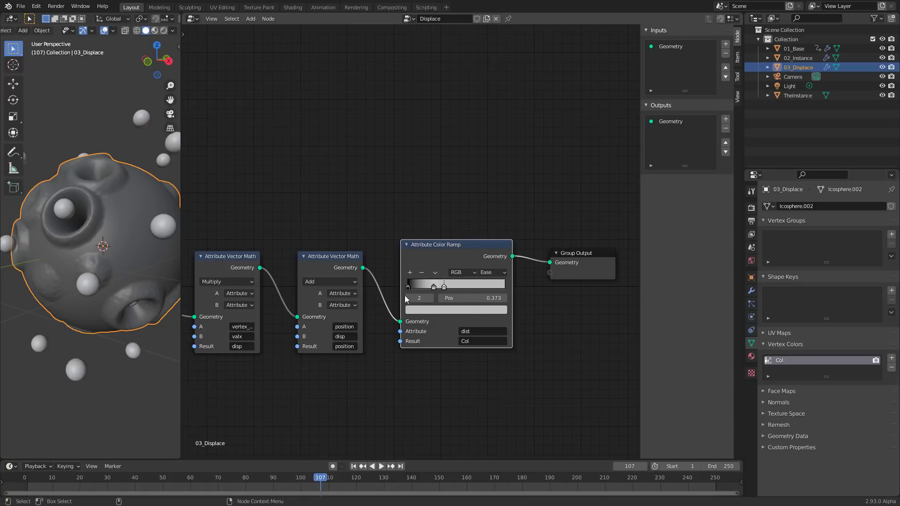
# Remove one stop from the duplicated Attribute Color Ramp, turn its last stop white and position that stop at about 0.518
pyautogui.click(432, 286)
pyautogui.click(444, 287)
pyautogui.click(422, 272)
pyautogui.click(447, 310)
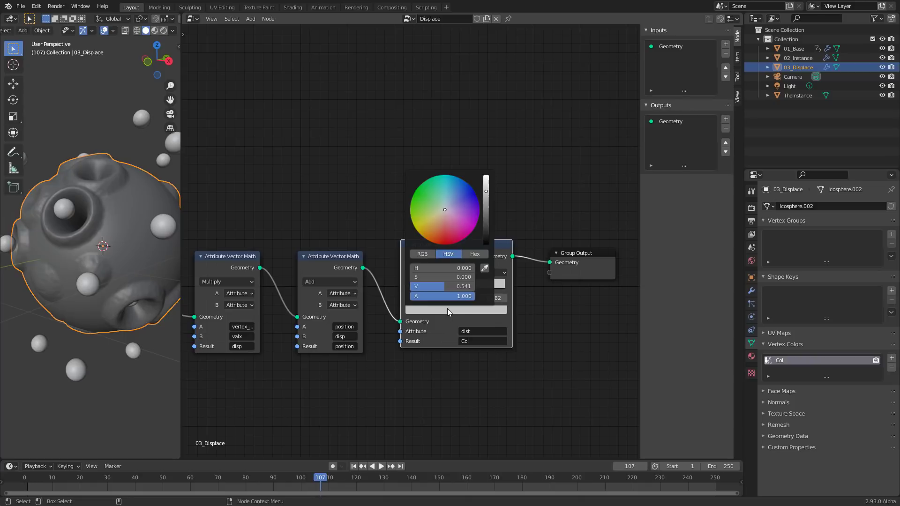
pyautogui.moveTo(488, 192); pyautogui.dragTo(486, 161)
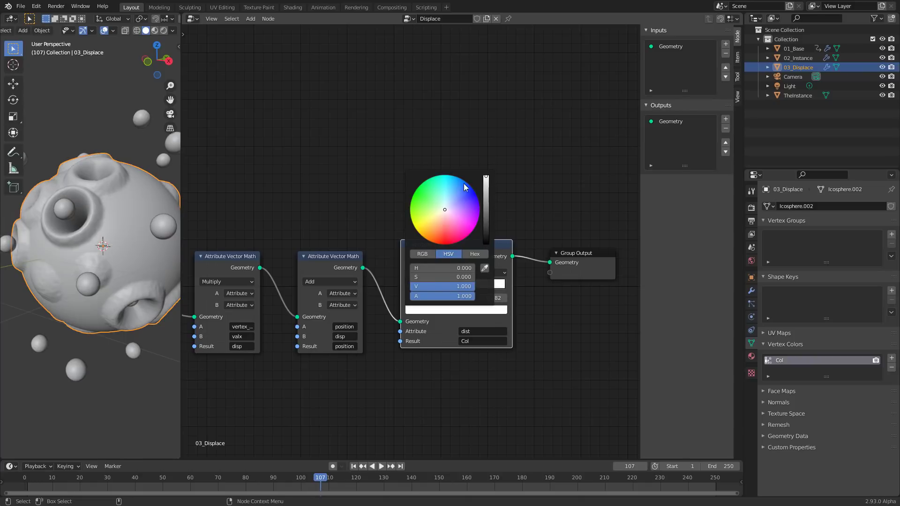
pyautogui.moveTo(438, 287); pyautogui.dragTo(462, 291)
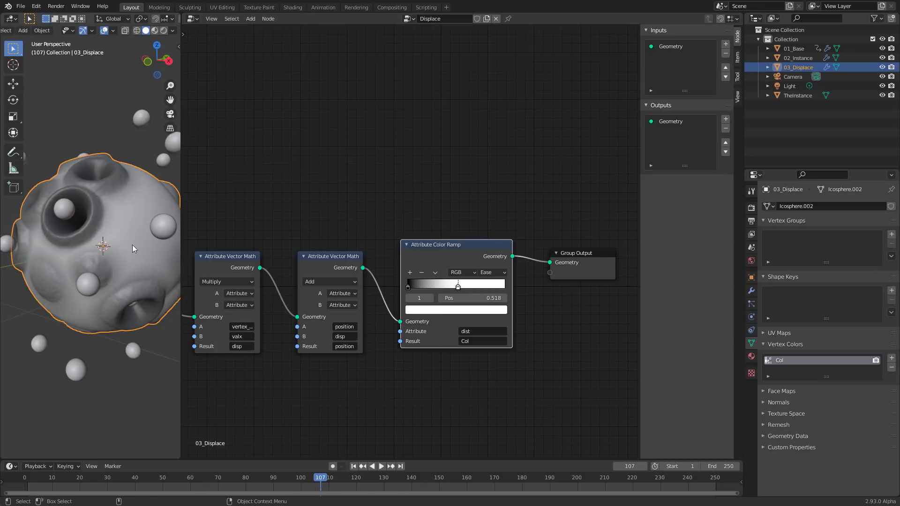
# Play and scrub the animation to examine the vertex color shading around the moving points
pyautogui.press('space')
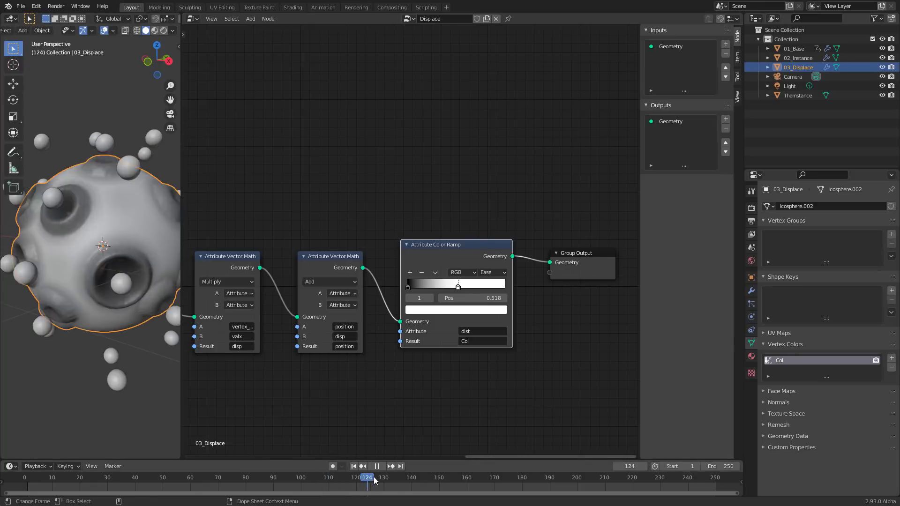
pyautogui.moveTo(415, 477); pyautogui.dragTo(305, 484)
pyautogui.press('Escape')
# Widen the 3D viewport and switch the node editor area to the Shader Editor
pyautogui.moveTo(182, 234); pyautogui.dragTo(277, 234)
pyautogui.click(289, 19)
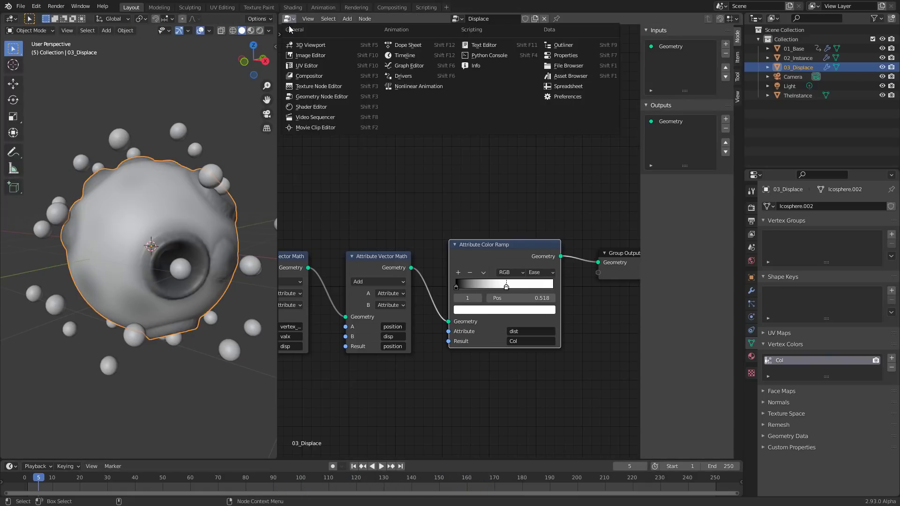
pyautogui.click(311, 107)
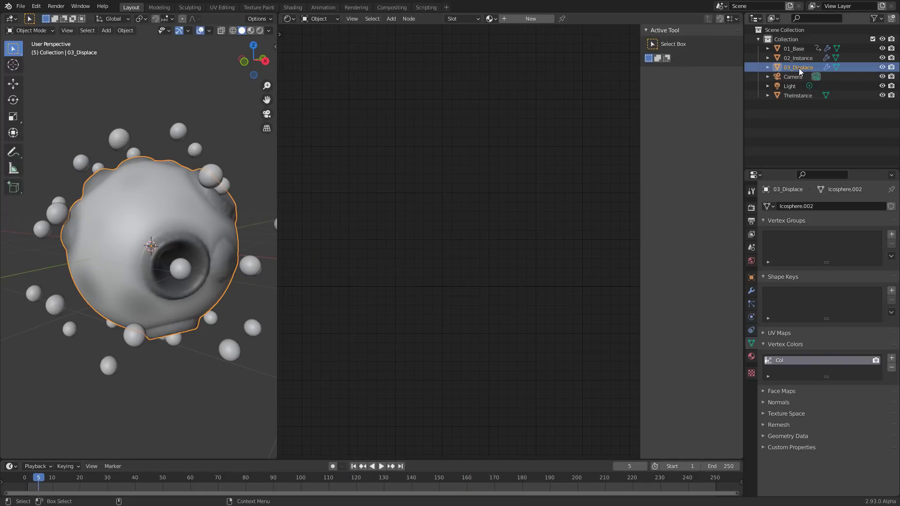
# Create a new material for 03_Displace and show the viewport in Material Preview shading
pyautogui.click(751, 357)
pyautogui.click(840, 246)
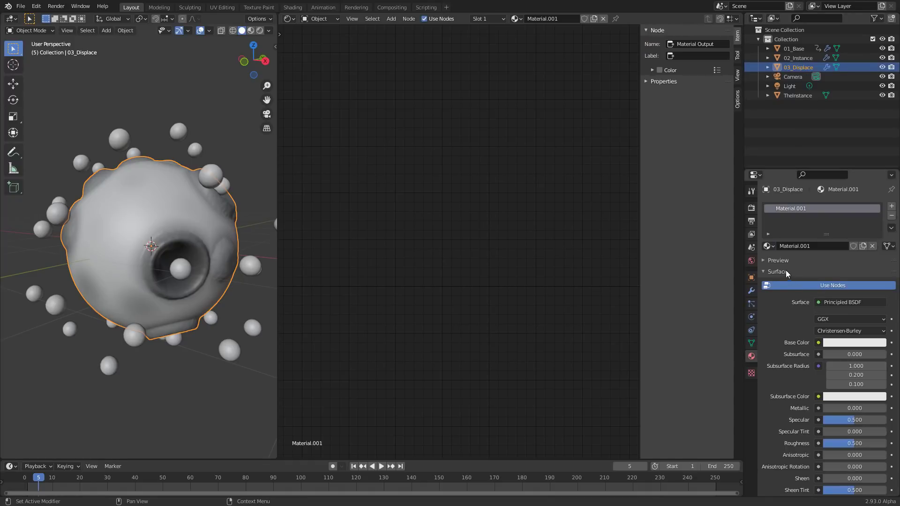
pyautogui.click(251, 31)
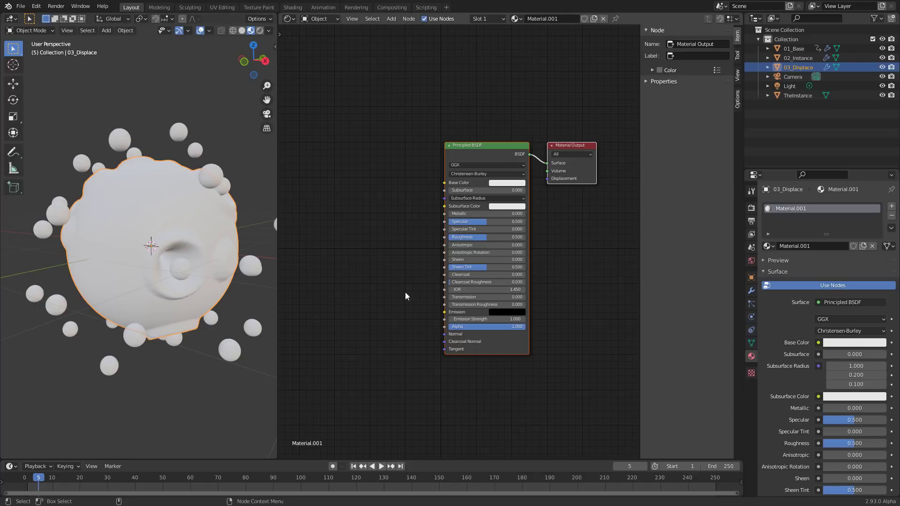
# Add a ColorRamp node in front of the Principled BSDF
pyautogui.scroll(2, 384, 253)
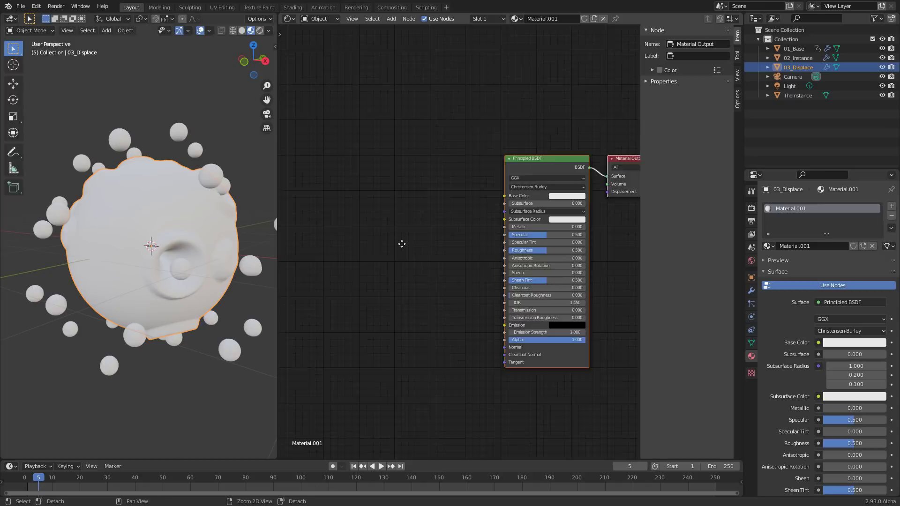
pyautogui.hotkey('shift', 'a')
pyautogui.click(369, 242)
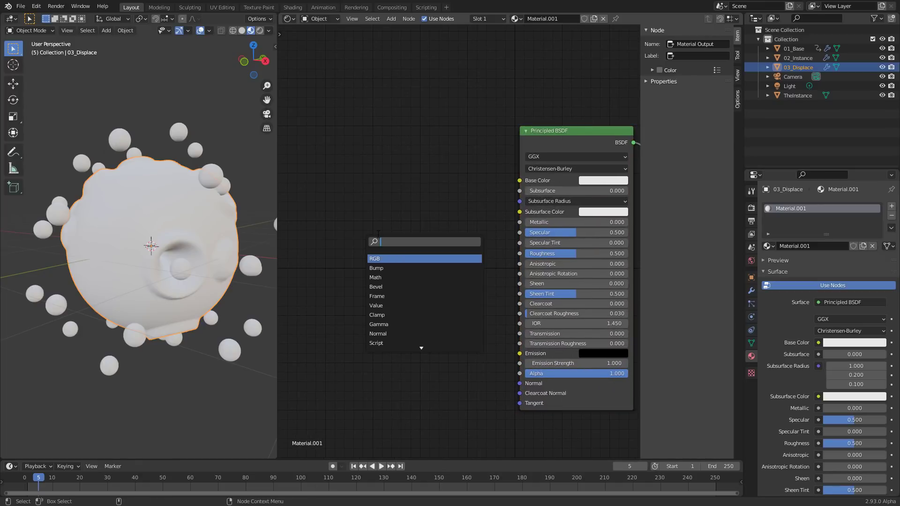
pyautogui.write('color')
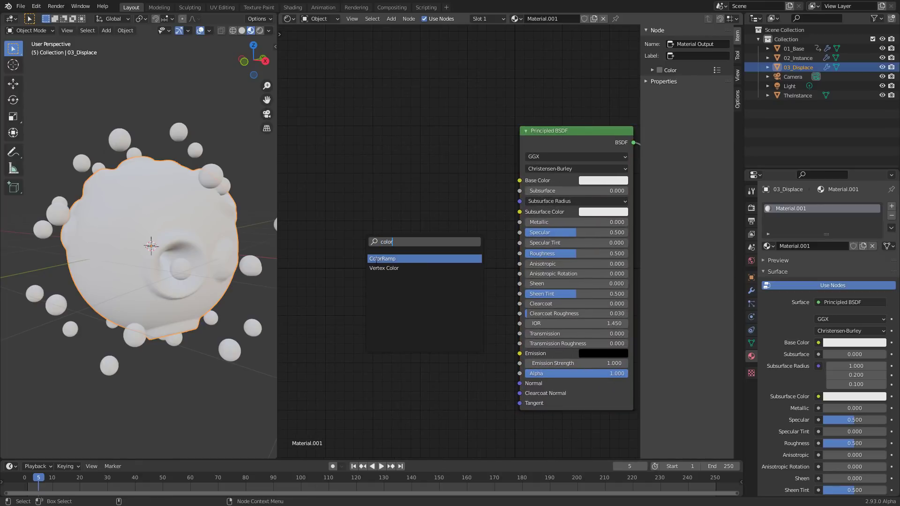
pyautogui.click(376, 259)
pyautogui.click(371, 258)
# Add a Vertex Color node set to Col and link it through the ColorRamp to the Principled BSDF's Base Color
pyautogui.hotkey('shift', 'a')
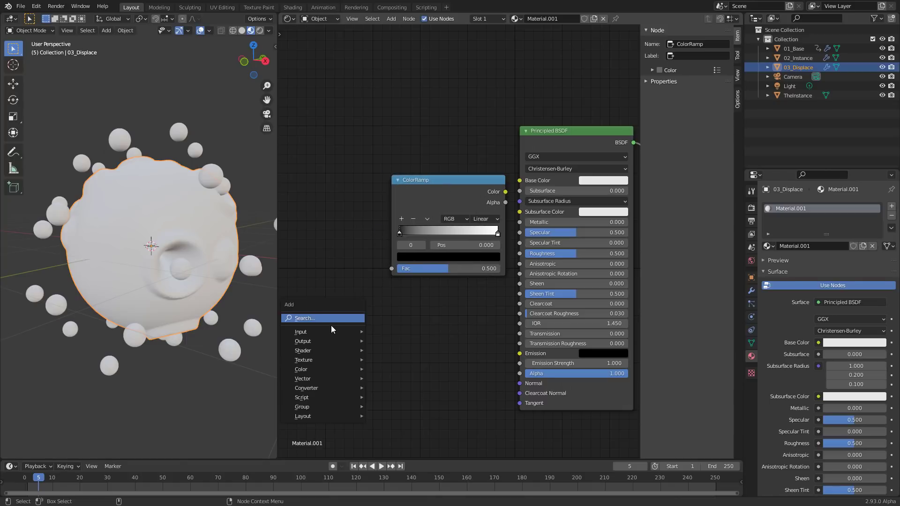
pyautogui.click(330, 321)
pyautogui.write('vert')
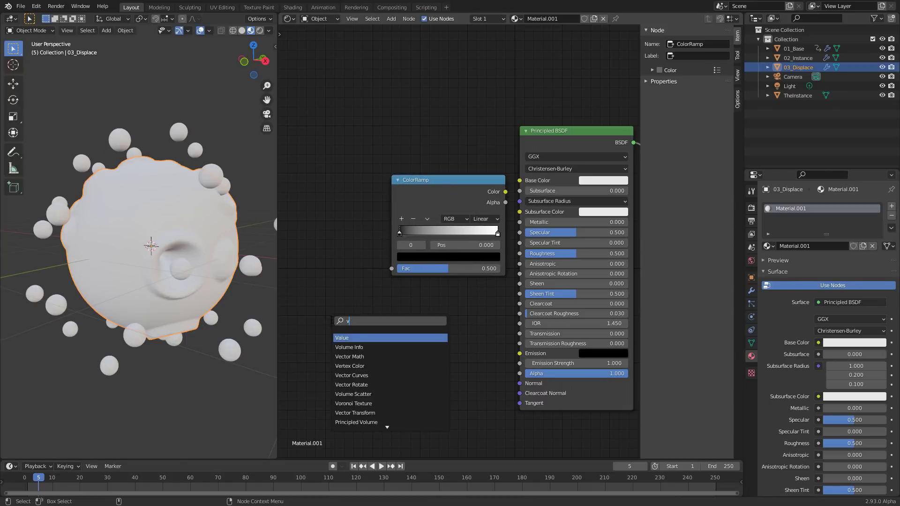
pyautogui.click(368, 338)
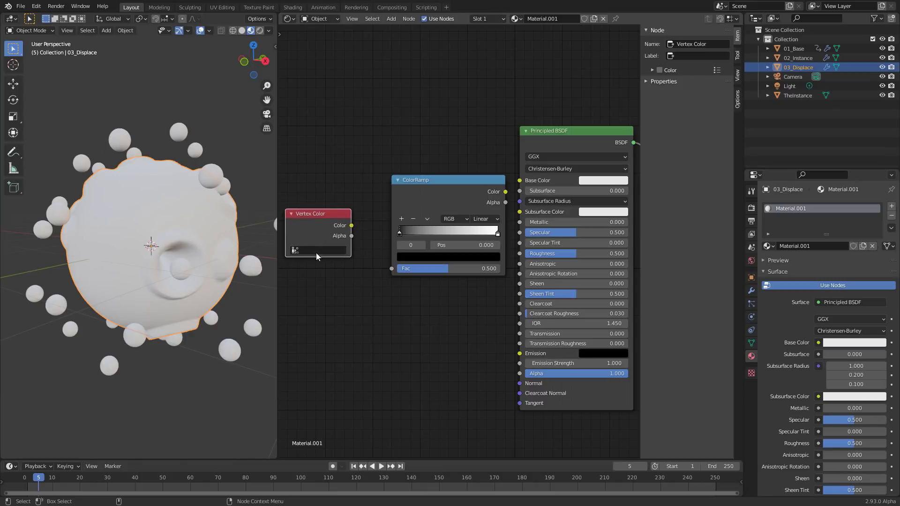
pyautogui.click(316, 252)
pyautogui.moveTo(316, 213); pyautogui.dragTo(392, 269)
pyautogui.moveTo(505, 192); pyautogui.dragTo(536, 182)
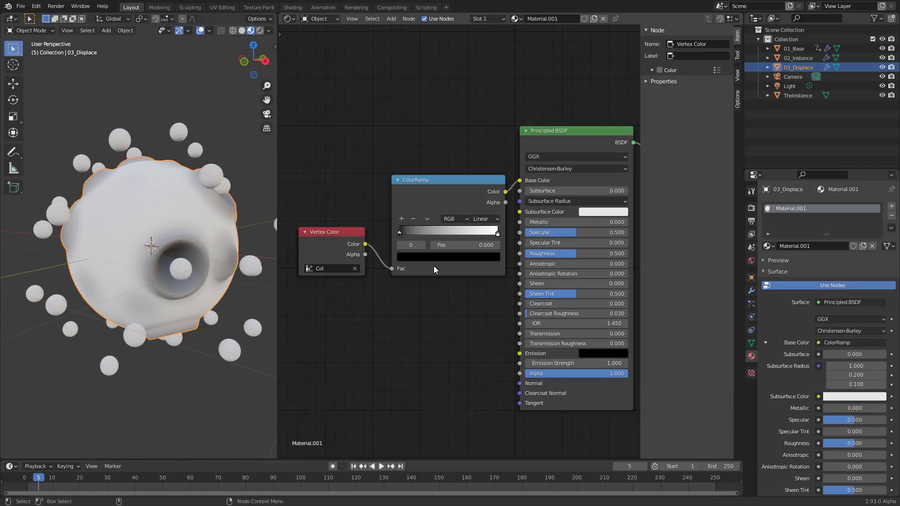
# Move the ColorRamp's black stop to about 0.286 and color it dark red
pyautogui.moveTo(400, 232)
pyautogui.mouseDown()
pyautogui.moveTo(420, 236)
pyautogui.moveTo(392, 233)
pyautogui.moveTo(492, 232)
pyautogui.moveTo(400, 237)
pyautogui.moveTo(489, 233)
pyautogui.moveTo(415, 234)
pyautogui.moveTo(427, 234)
pyautogui.mouseUp()
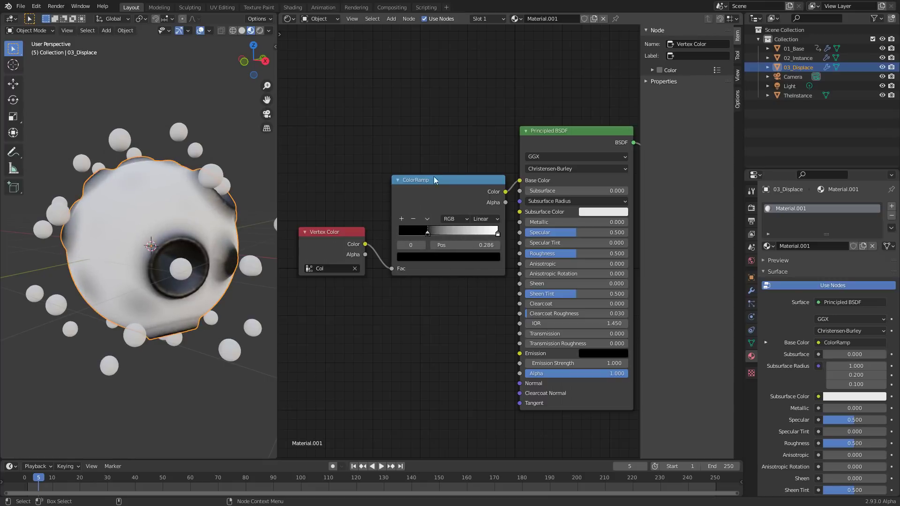
pyautogui.click(438, 256)
pyautogui.moveTo(478, 183); pyautogui.dragTo(479, 176)
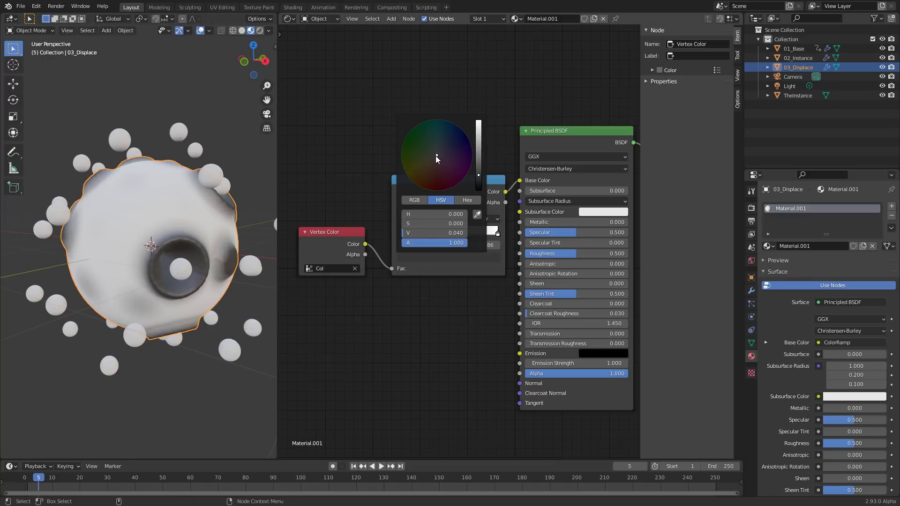
pyautogui.moveTo(435, 156); pyautogui.dragTo(439, 185)
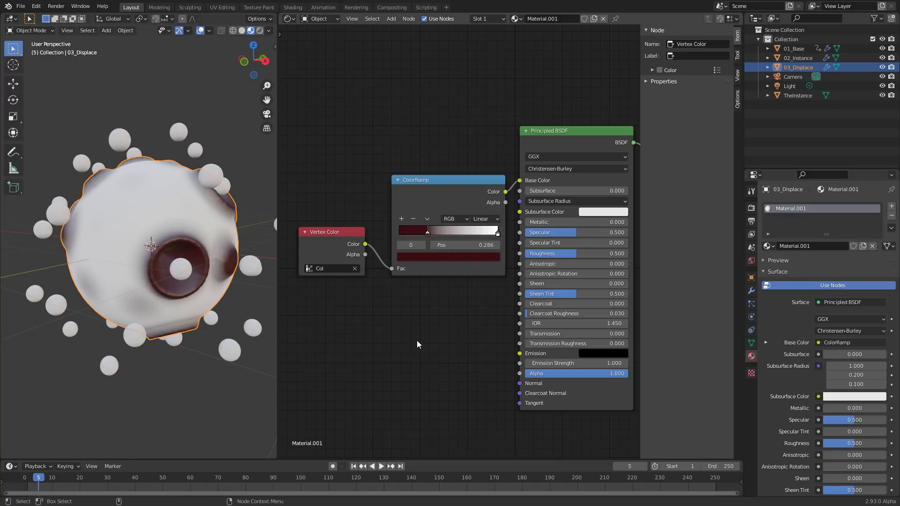
# Add three stops to the ColorRamp and color its second stop orange with a hue of about 0.03 and a value of about 0.638
pyautogui.click(400, 219)
pyautogui.click(400, 219)
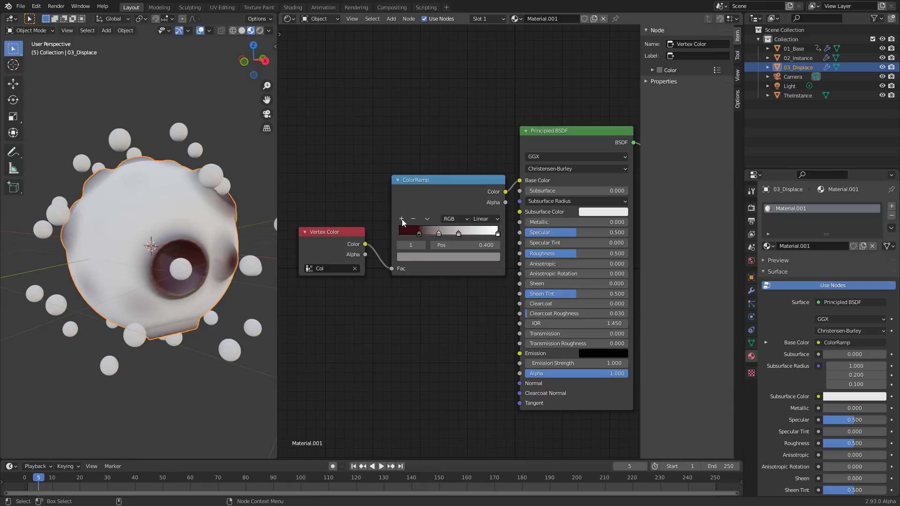
pyautogui.click(422, 256)
pyautogui.moveTo(432, 162); pyautogui.dragTo(426, 178)
pyautogui.moveTo(479, 150); pyautogui.dragTo(478, 133)
pyautogui.click(423, 183)
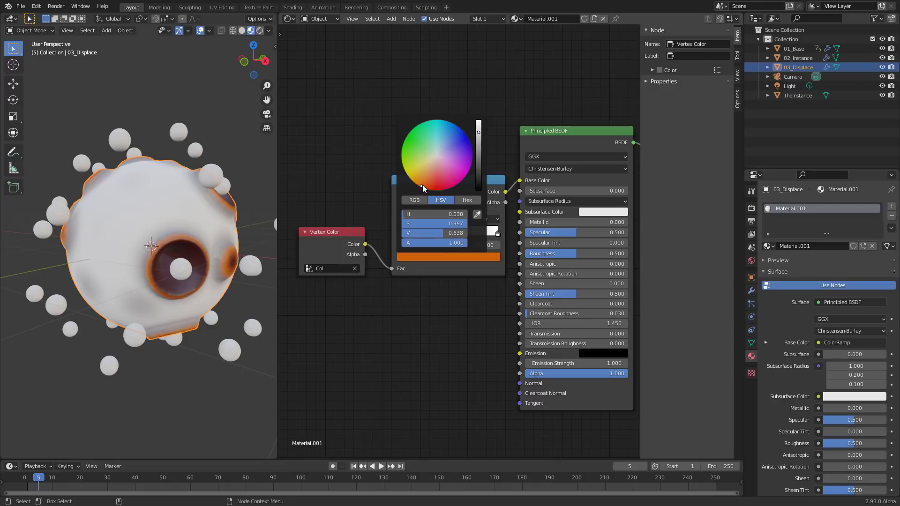
# Color the ColorRamp's third stop, at about 0.395, bright crimson and its fourth stop, at 0.600, orange
pyautogui.click(438, 232)
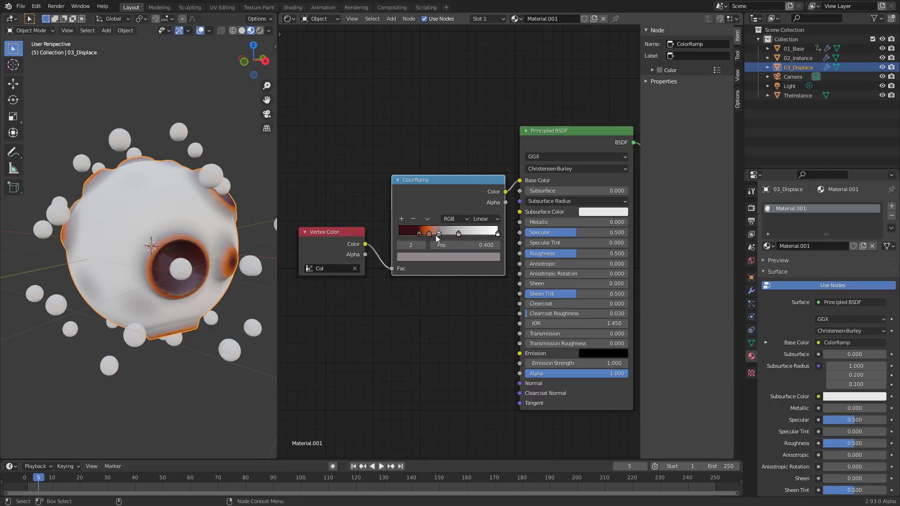
pyautogui.click(463, 257)
pyautogui.click(447, 184)
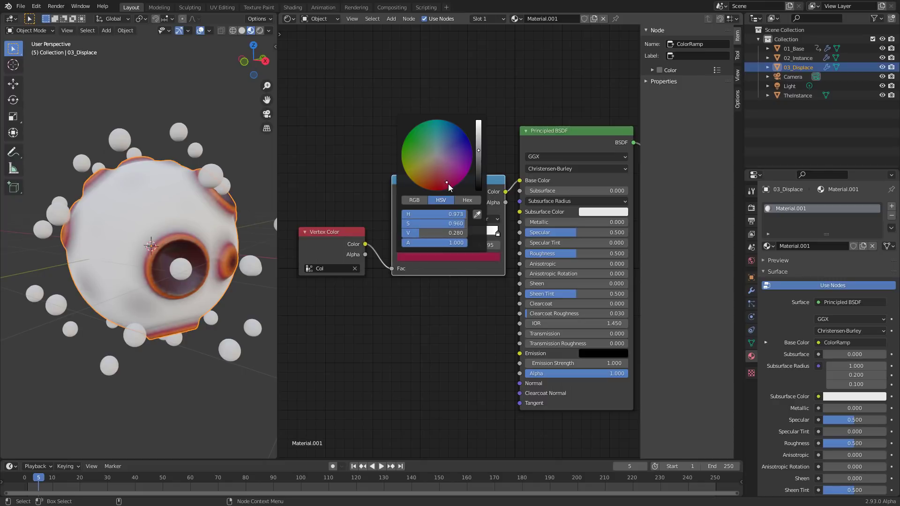
pyautogui.moveTo(478, 150); pyautogui.dragTo(479, 129)
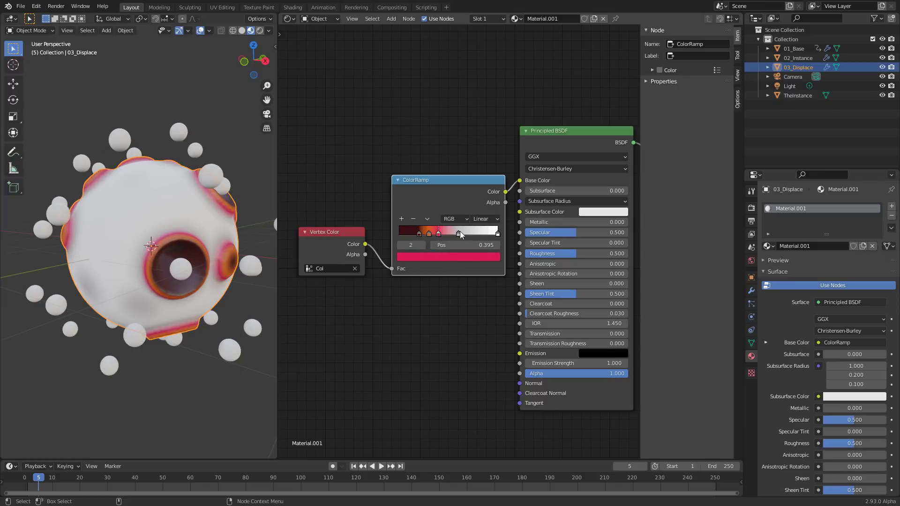
pyautogui.click(459, 232)
pyautogui.click(460, 257)
pyautogui.click(426, 183)
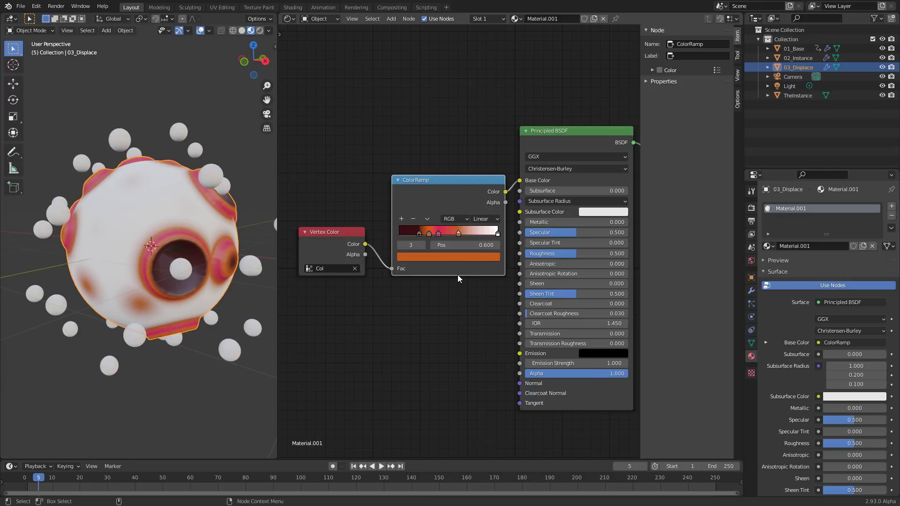
# Color the ColorRamp's last stop saturated blue and fine-tune the middle stops, placing the second at about 0.291
pyautogui.click(497, 234)
pyautogui.click(460, 257)
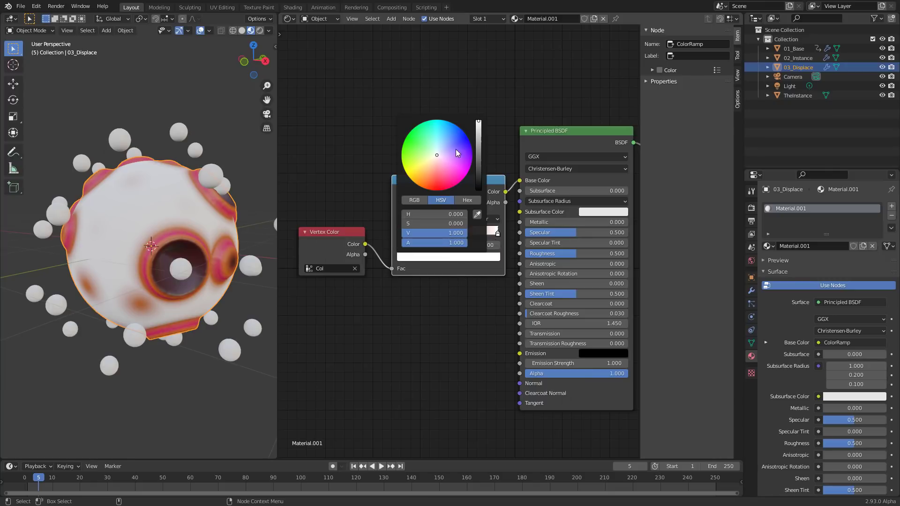
pyautogui.moveTo(459, 142); pyautogui.dragTo(468, 133)
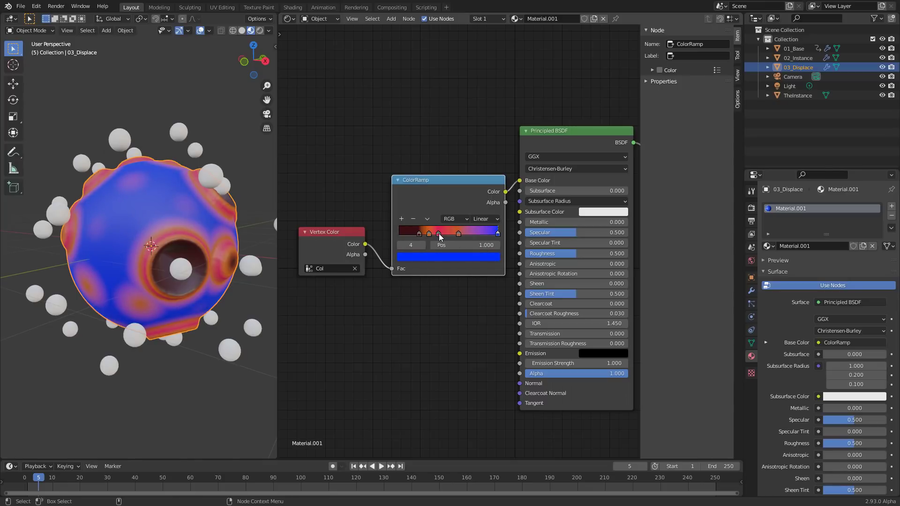
pyautogui.click(444, 233)
pyautogui.moveTo(458, 234); pyautogui.dragTo(462, 234)
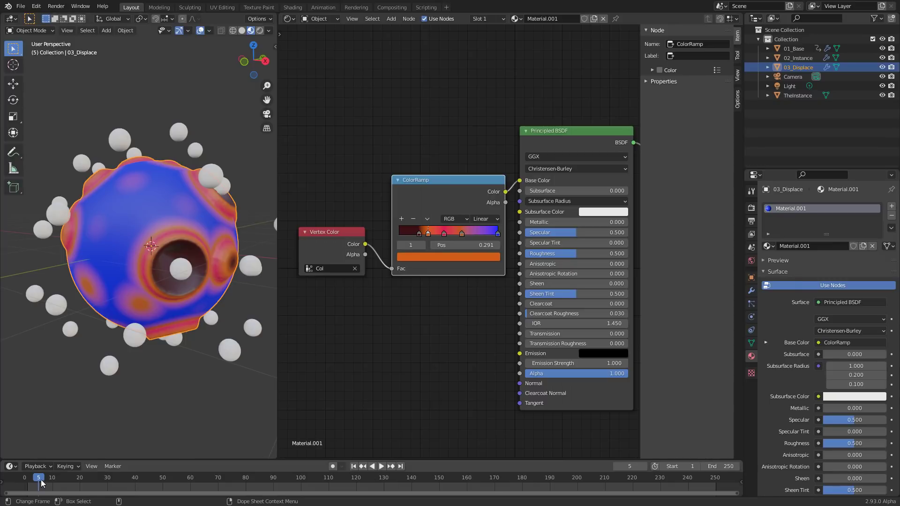
# Play the animation to examine how the material colors follow the moving points on the sphere
pyautogui.press('space')
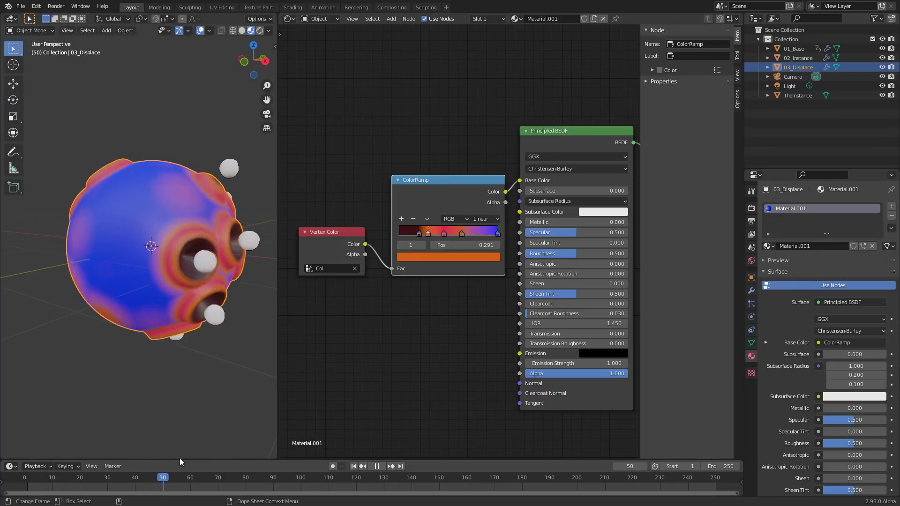